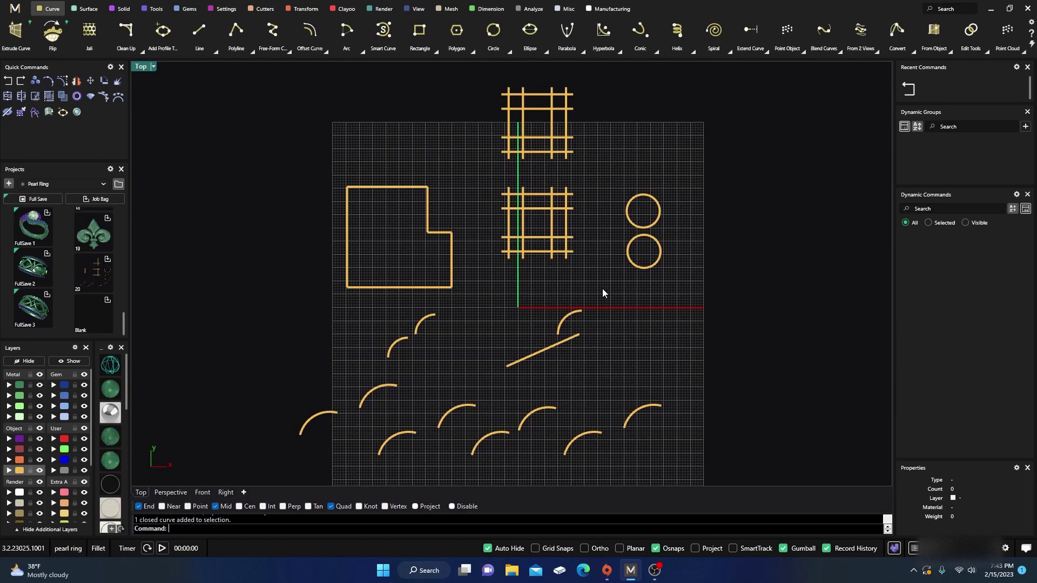
- Recentre the curves and browse the Clean Up and Blend Curves flyouts
right_drag(607, 271, 586, 294)
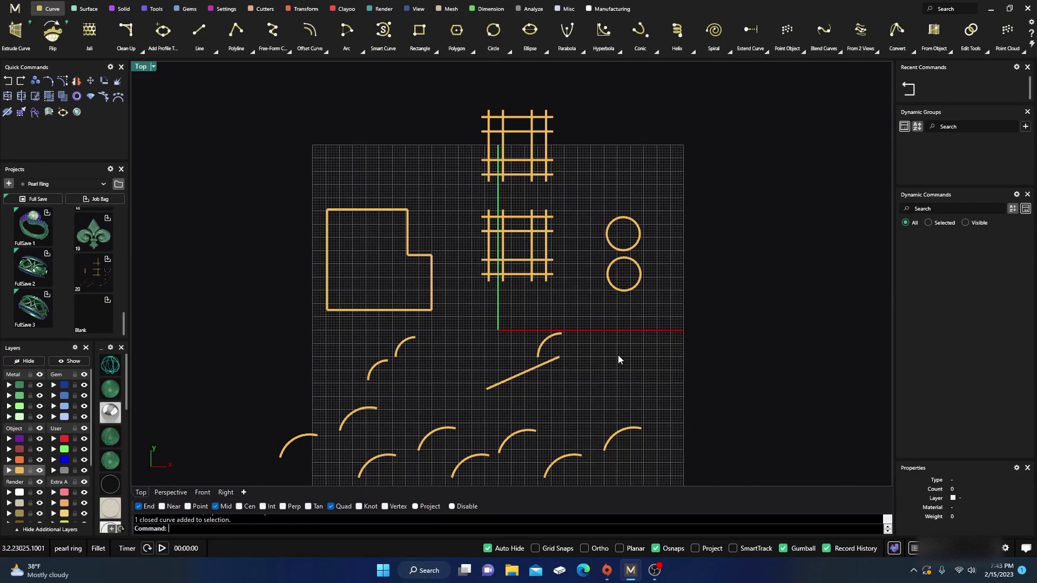
scroll(618, 356, down, 2)
right_drag(618, 358, 606, 347)
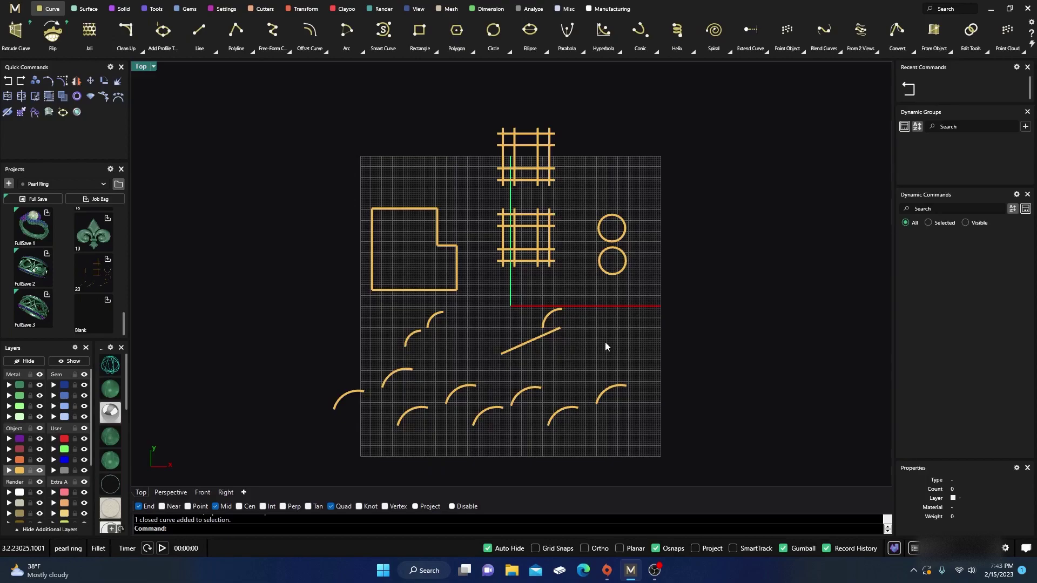
scroll(605, 344, up, 1)
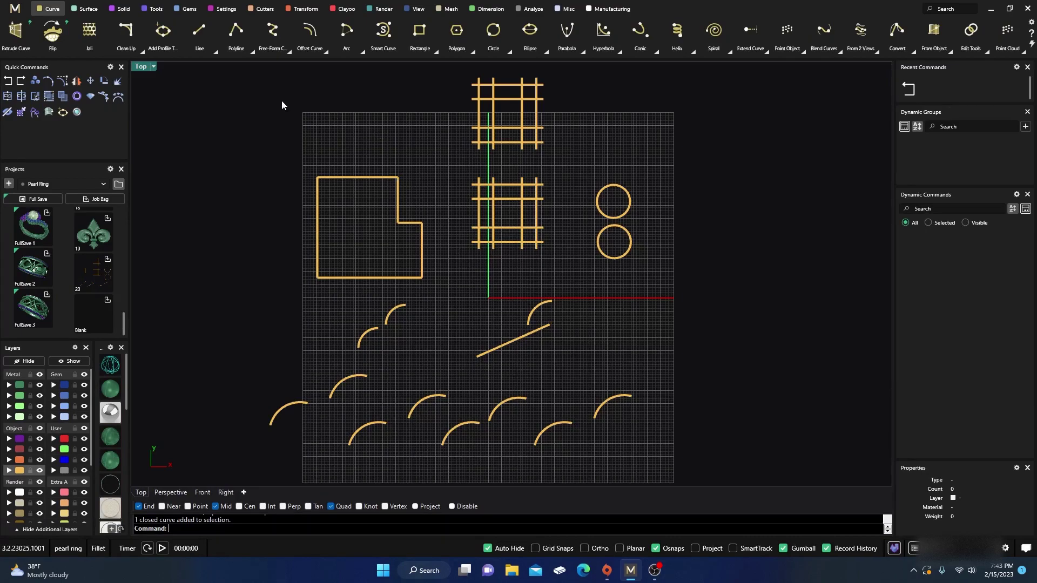
click(139, 51)
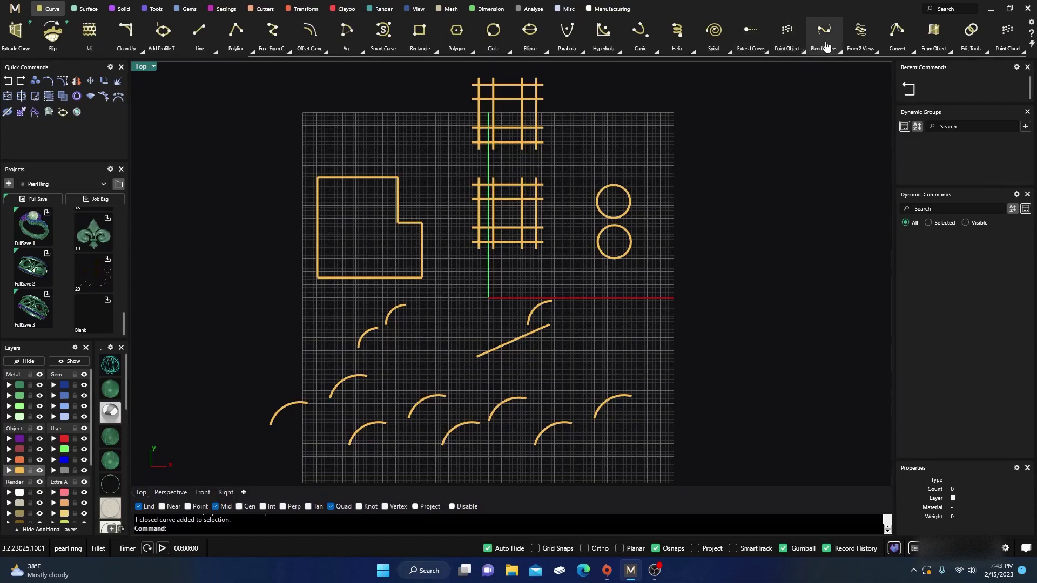
click(840, 51)
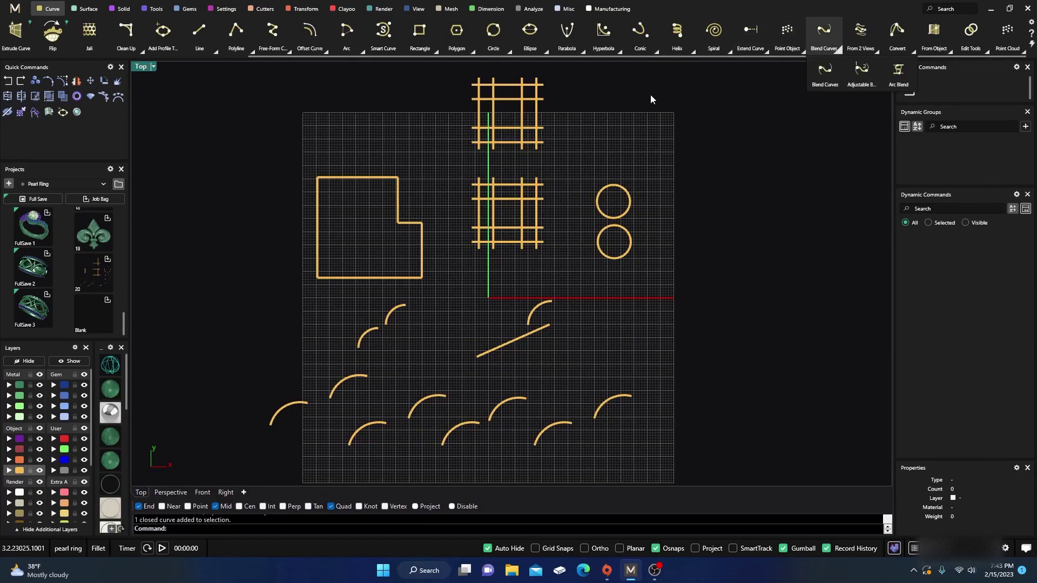
mouse_move(281, 47)
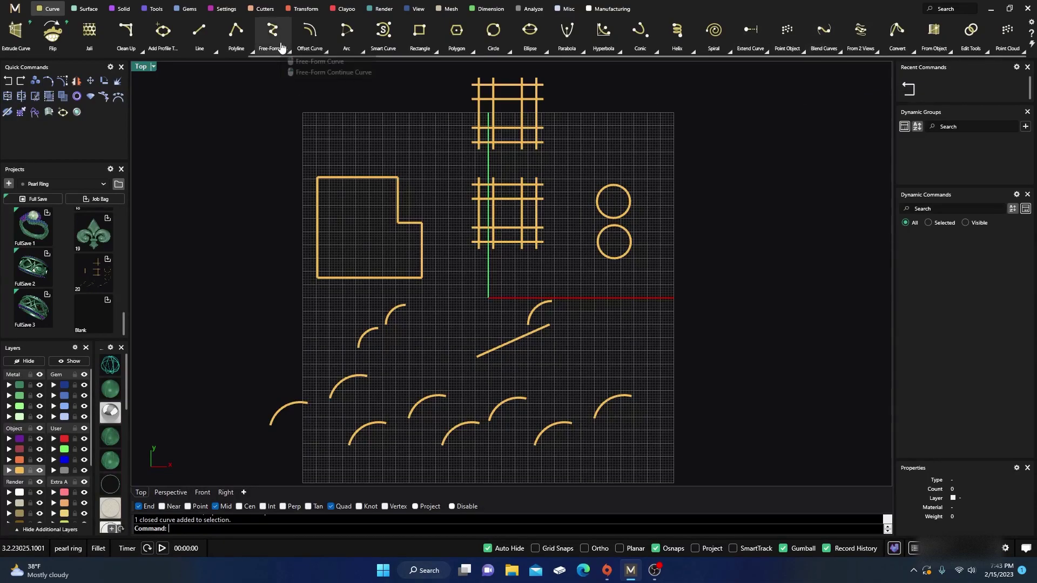
- Zoom into the grilles and window-select the eight lines of the top grille
scroll(276, 31, up, 3)
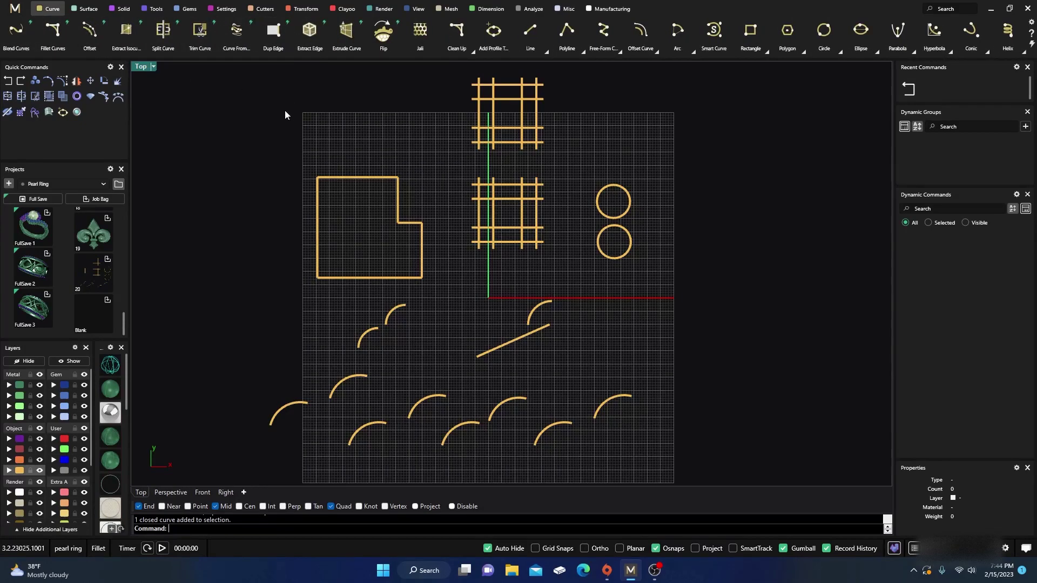
right_drag(372, 230, 310, 268)
scroll(413, 199, up, 3)
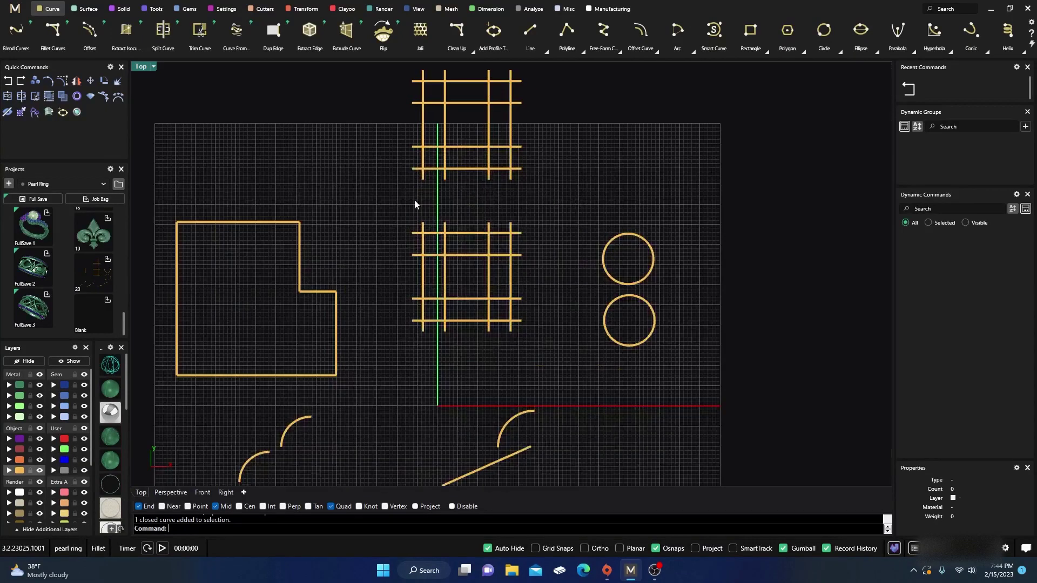
right_drag(457, 158, 463, 163)
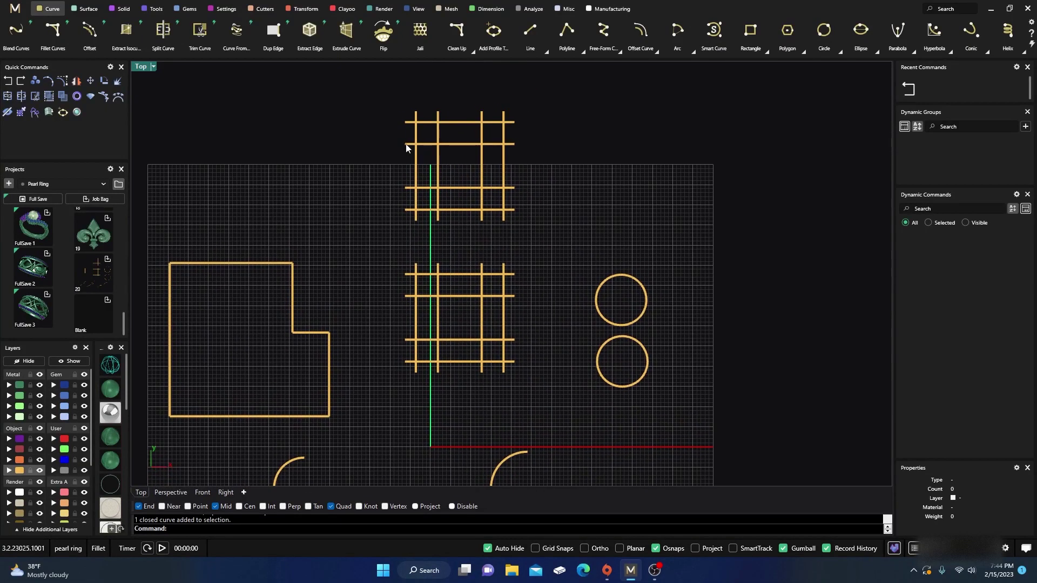
drag(375, 90, 527, 238)
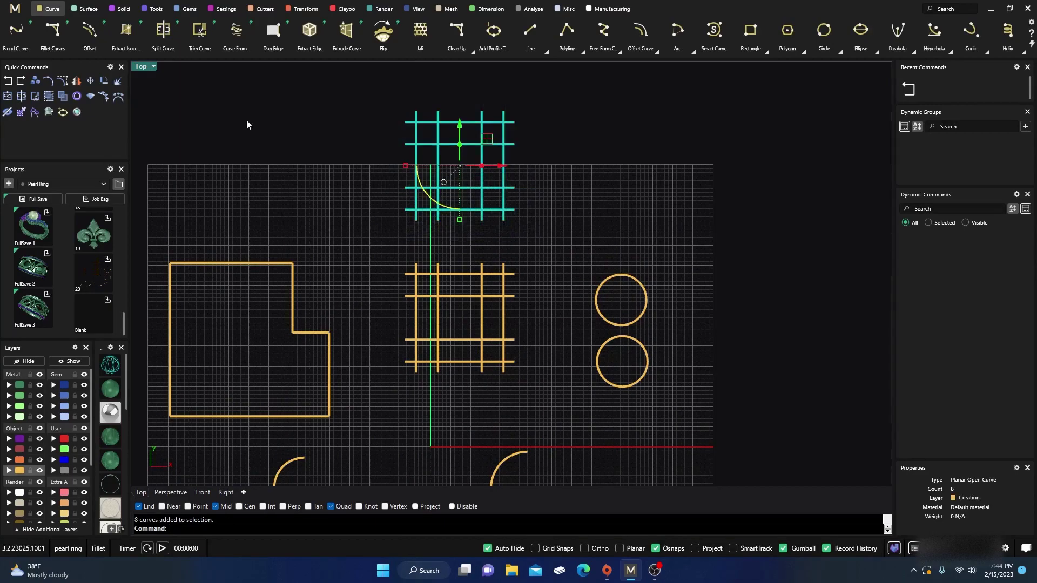
- Trim away the top grille's overhanging stubs on all four sides, forming the outer square
click(35, 96)
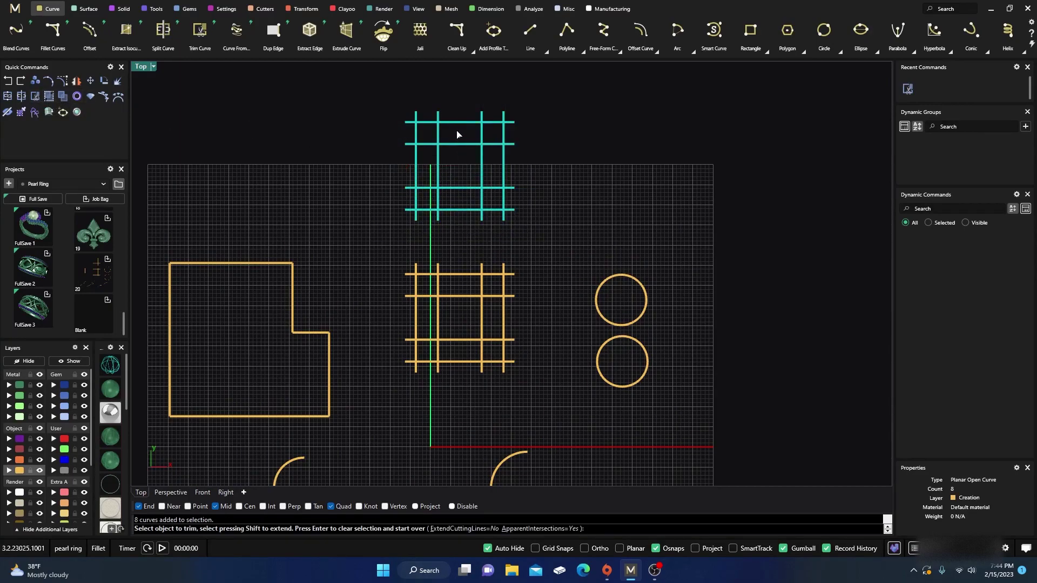
click(411, 123)
click(417, 116)
click(438, 117)
click(411, 144)
click(503, 115)
click(482, 115)
drag(529, 223, 509, 120)
mouse_move(520, 222)
mouse_down()
mouse_move(472, 212)
mouse_move(397, 223)
mouse_up()
drag(409, 178, 406, 218)
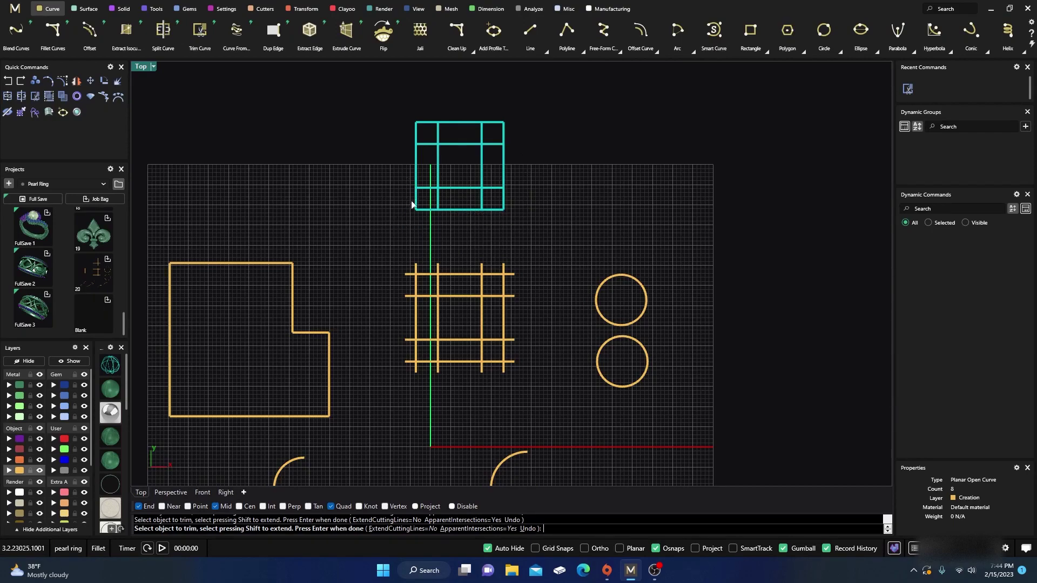
- Trim the inner line pieces to leave a smaller inner square, then accept the History Warning
click(427, 144)
click(429, 187)
click(436, 200)
click(491, 191)
click(488, 144)
click(487, 136)
click(432, 137)
key(Return)
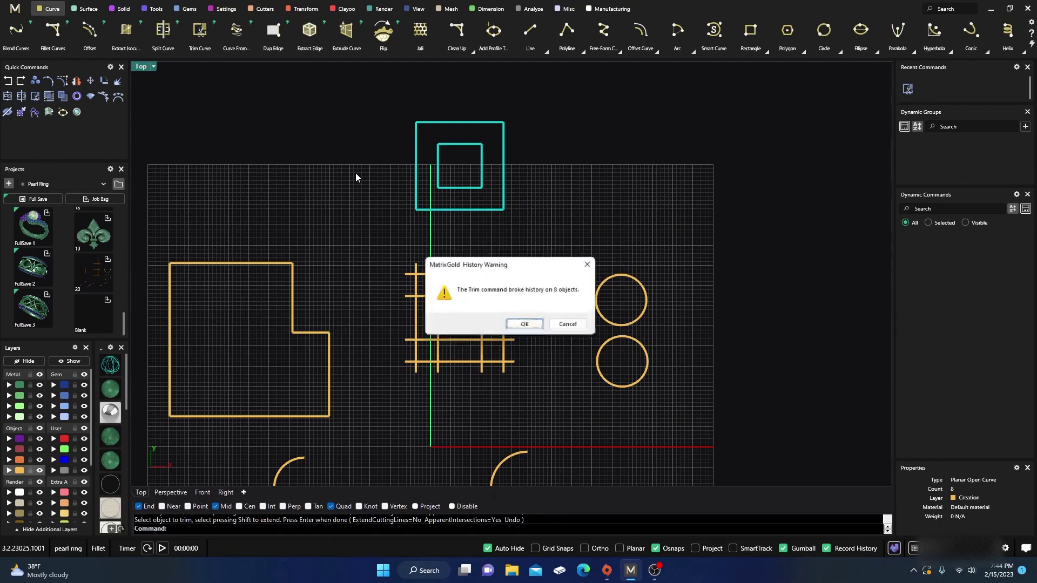
click(526, 326)
key(Escape)
scroll(511, 223, down, 1)
right_drag(535, 265, 539, 241)
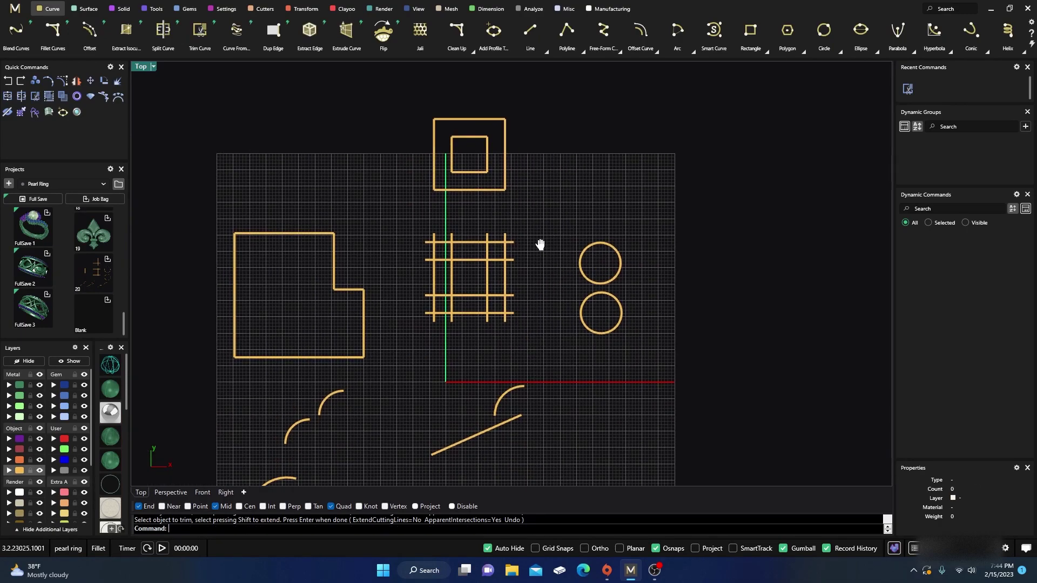
scroll(494, 208, up, 2)
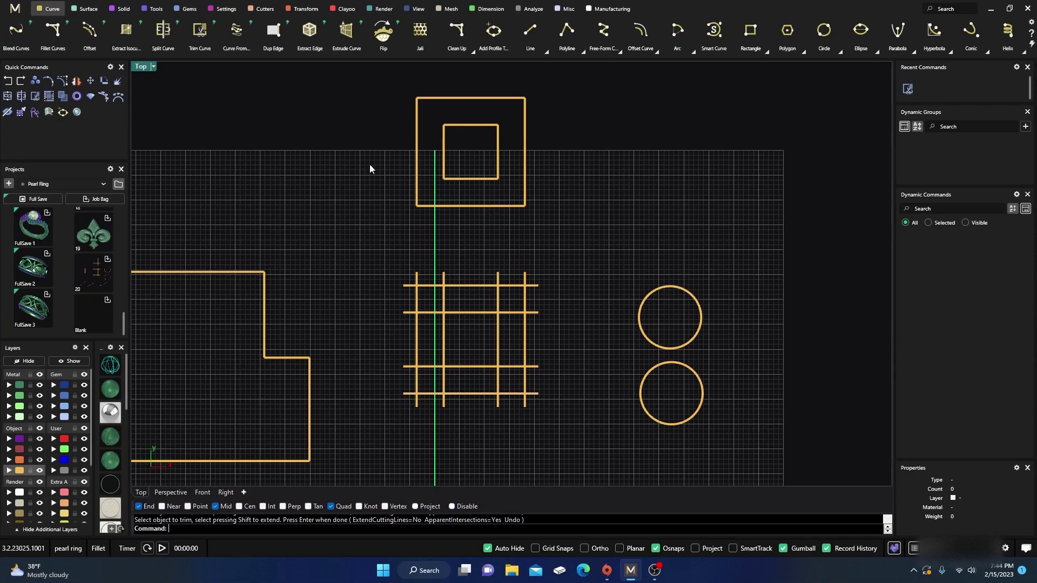
right_drag(458, 160, 448, 164)
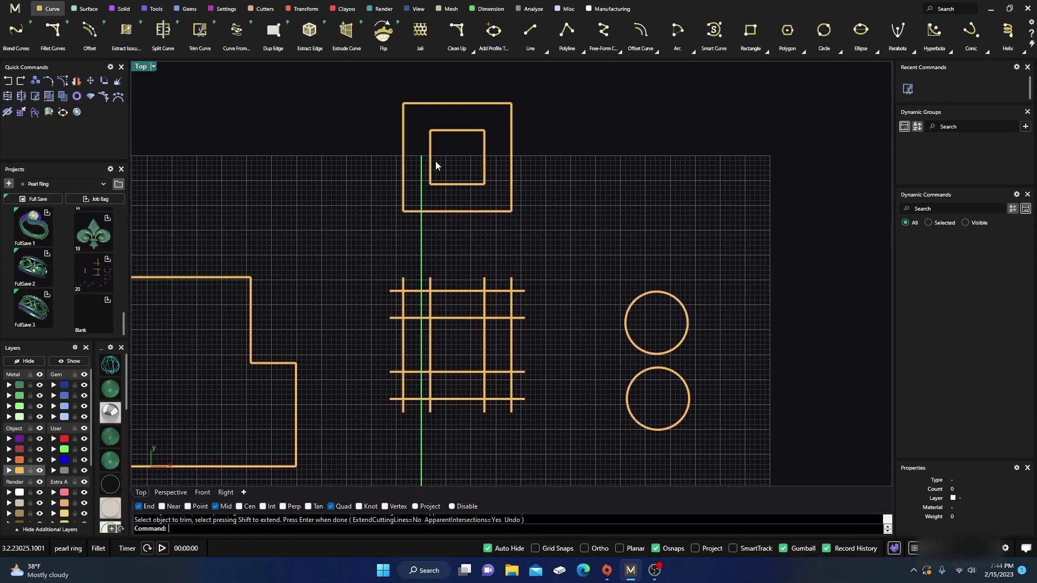
scroll(424, 186, down, 2)
right_drag(367, 224, 393, 166)
scroll(407, 269, up, 1)
right_drag(407, 269, 404, 247)
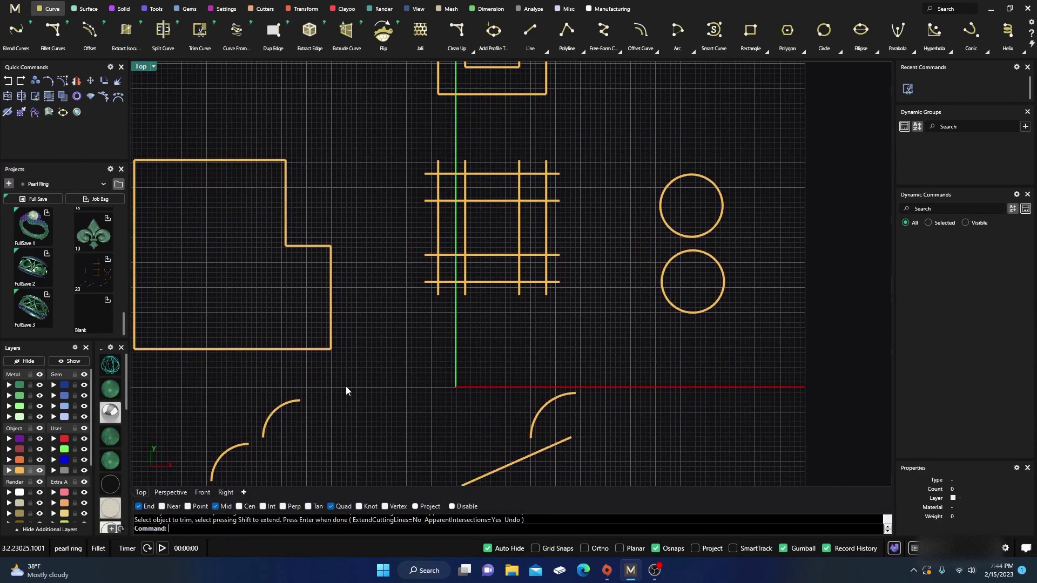
- Connect the lower grille's four outer corners, removing the overhangs
text(onn)
key(Return)
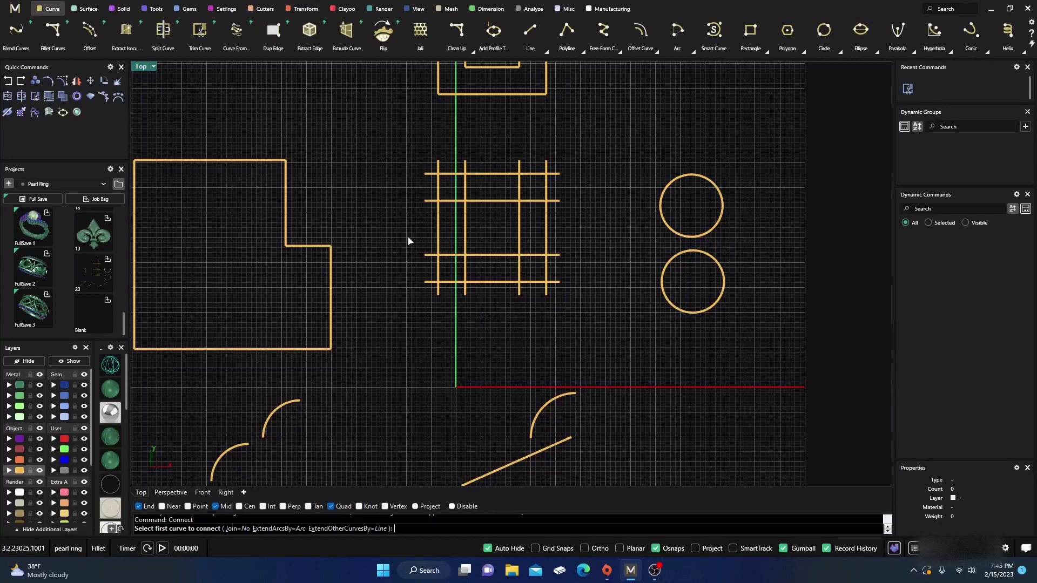
scroll(442, 172, up, 2)
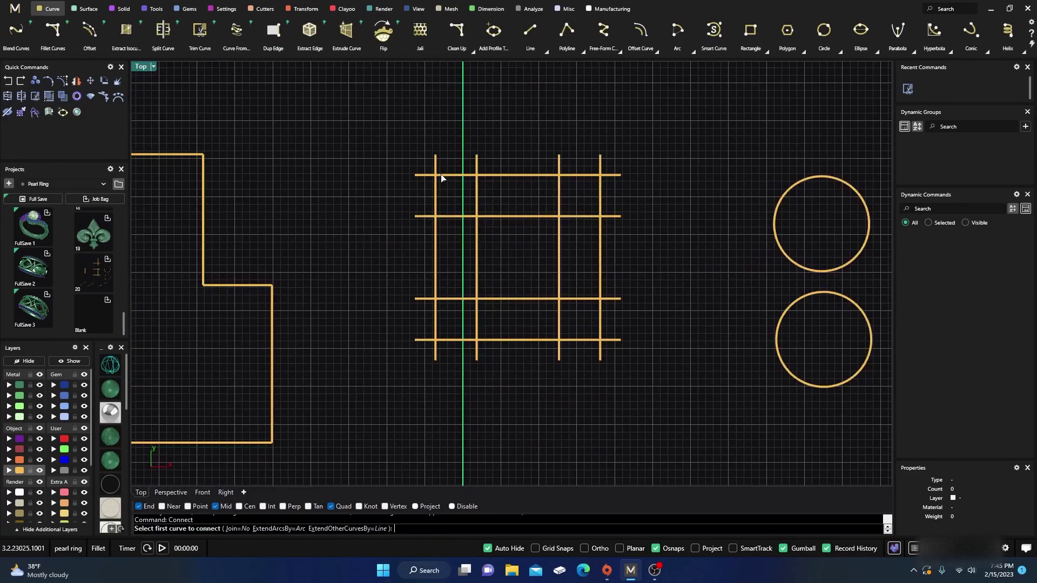
click(445, 176)
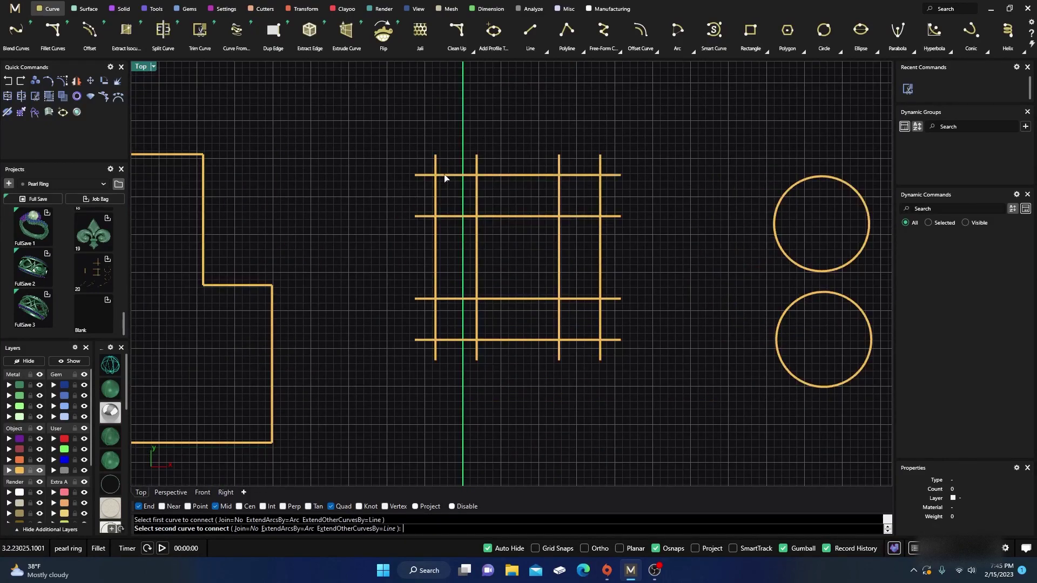
click(436, 184)
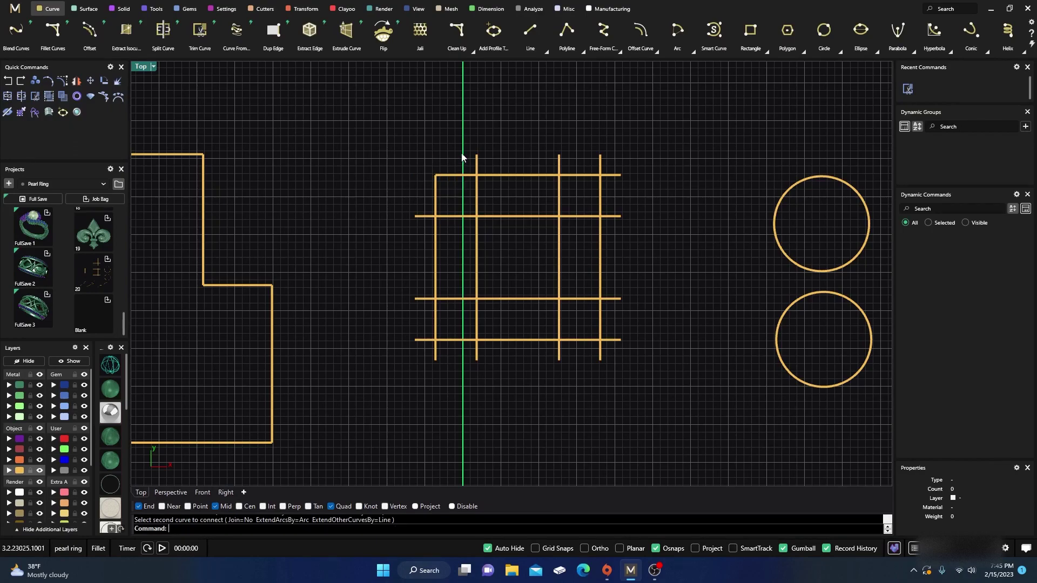
key(Return)
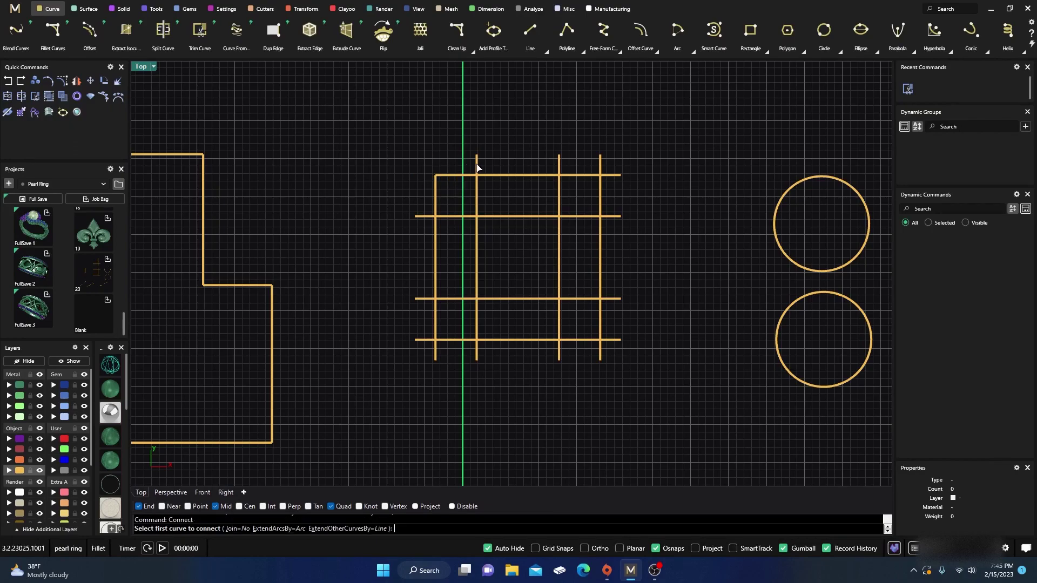
click(594, 176)
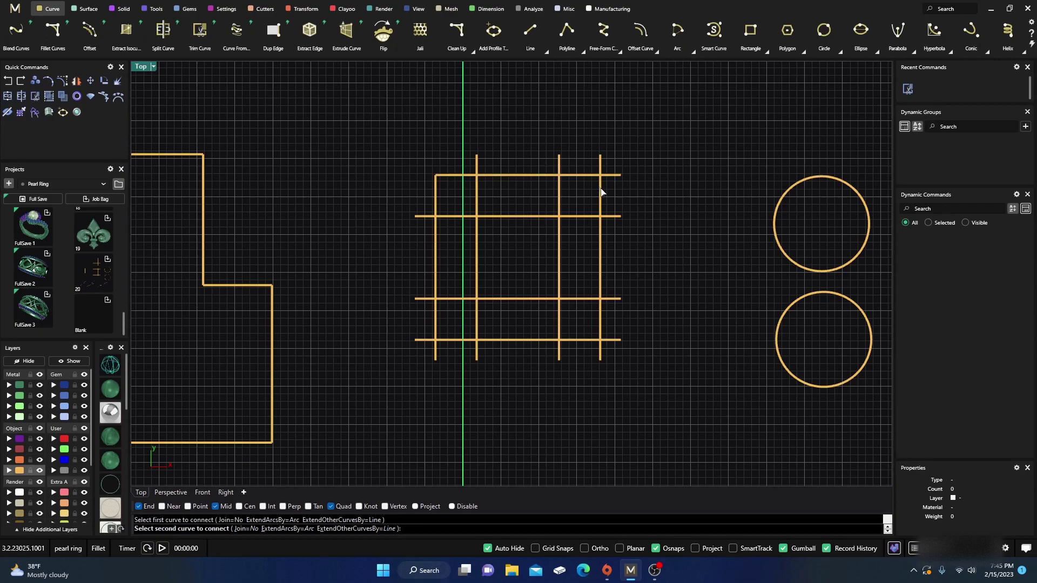
click(601, 193)
key(Return)
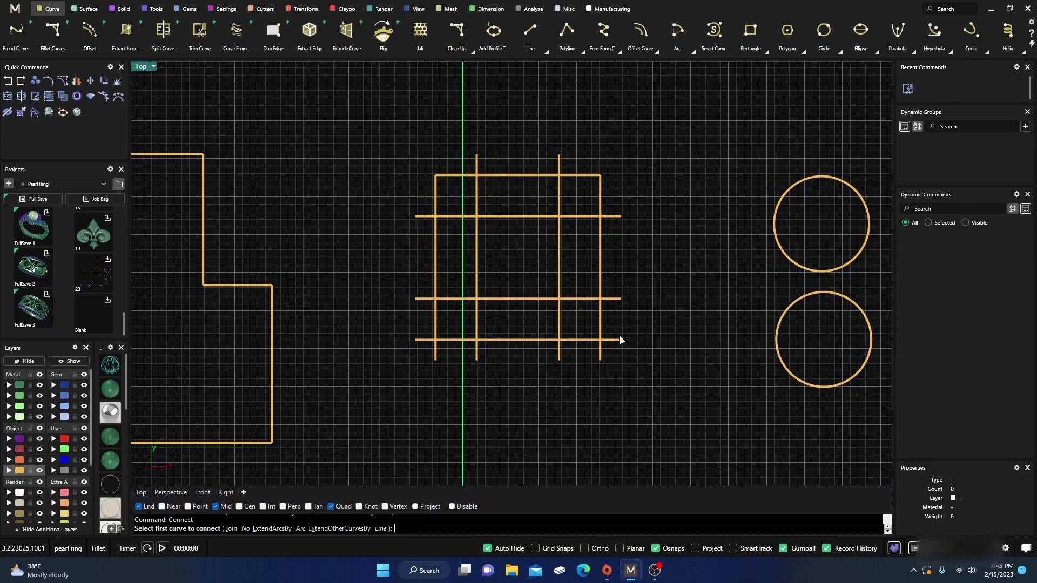
click(600, 329)
click(594, 340)
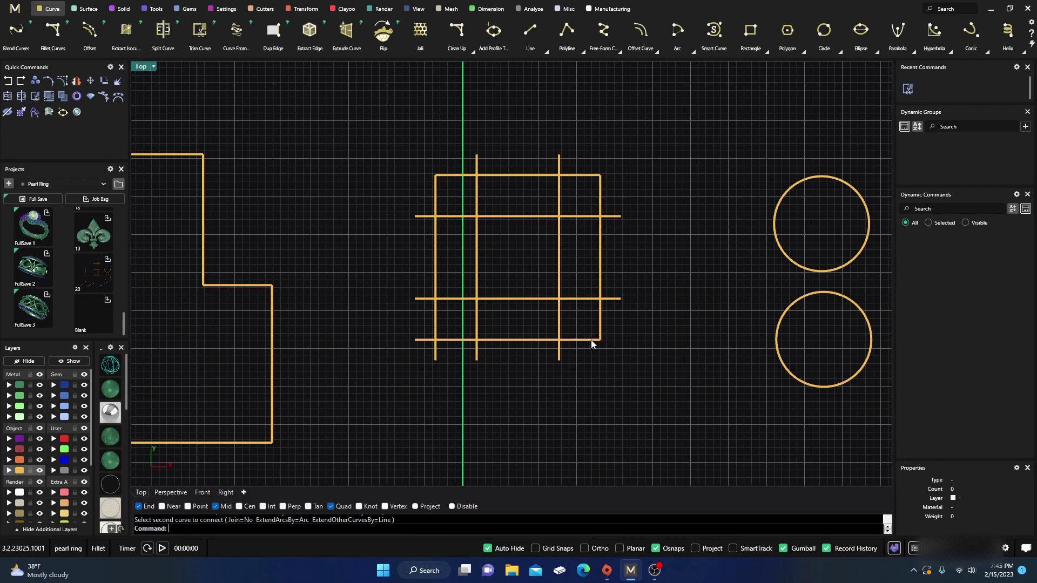
key(Return)
click(444, 340)
click(436, 332)
- Connect the four inner-square corners so the inner square closes cleanly
key(Return)
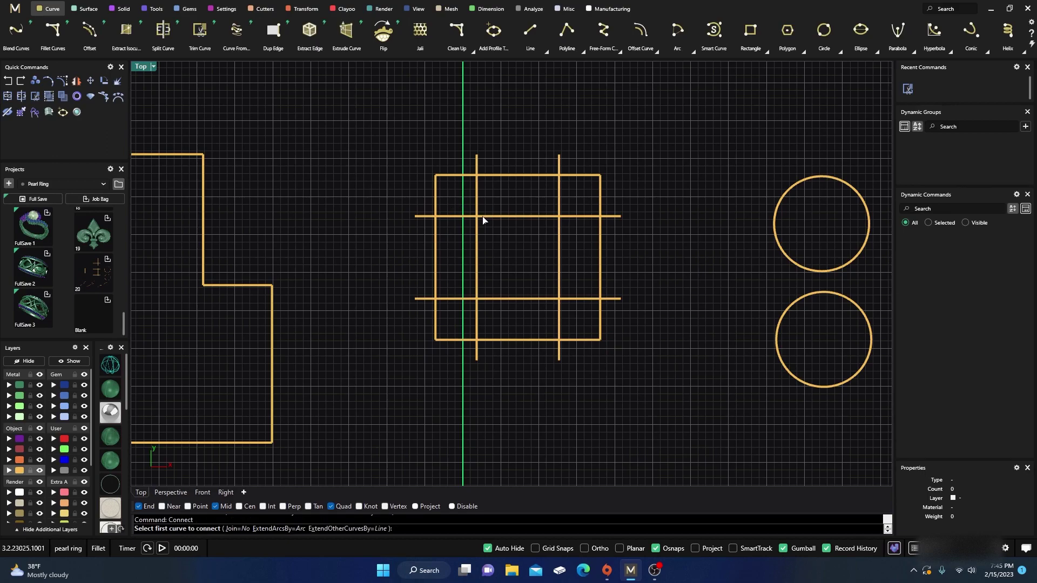
click(482, 216)
click(477, 229)
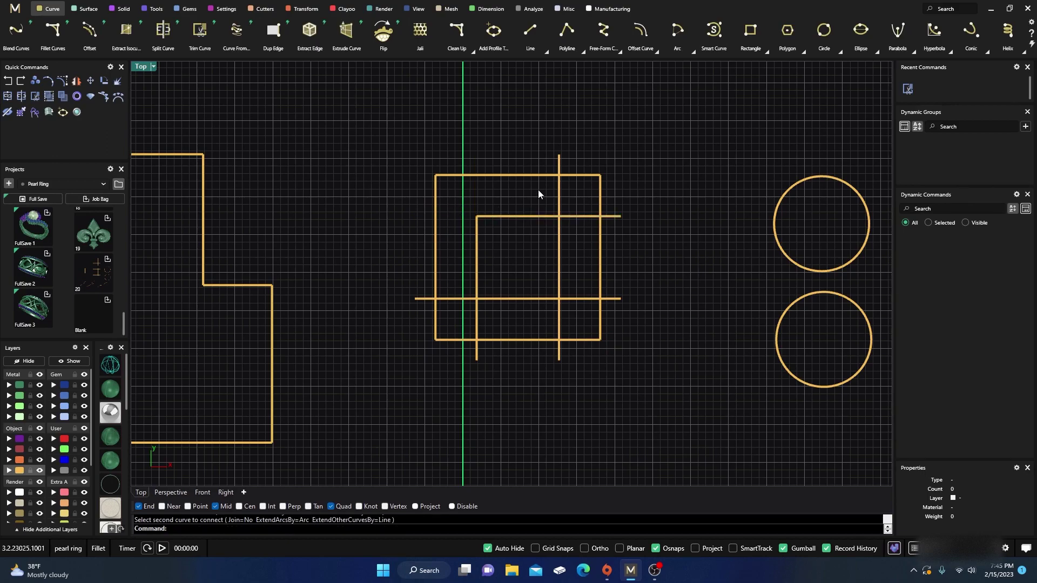
key(Return)
click(548, 216)
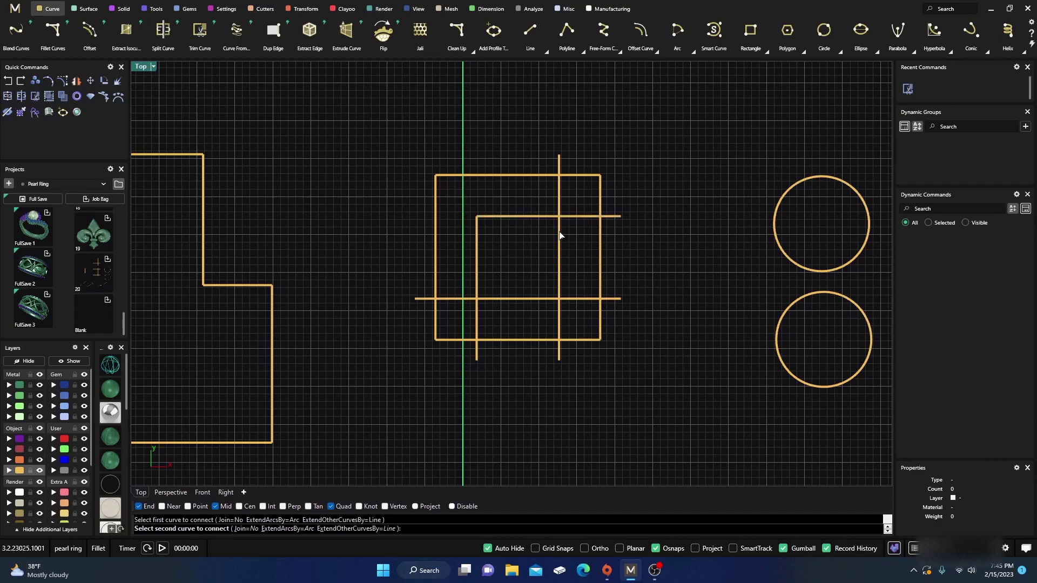
click(560, 235)
key(Return)
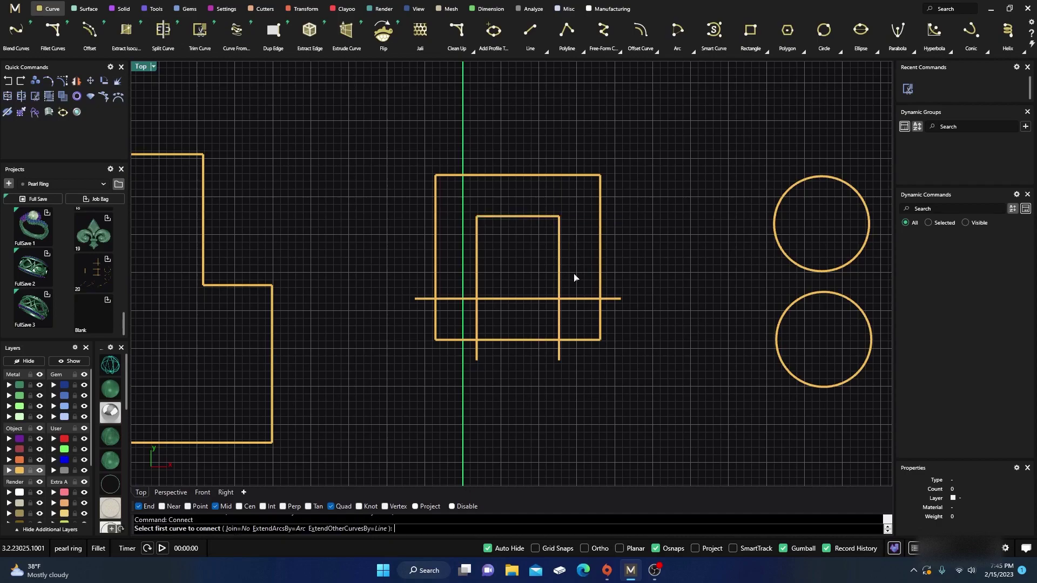
click(559, 292)
click(546, 299)
key(Return)
click(485, 299)
click(477, 288)
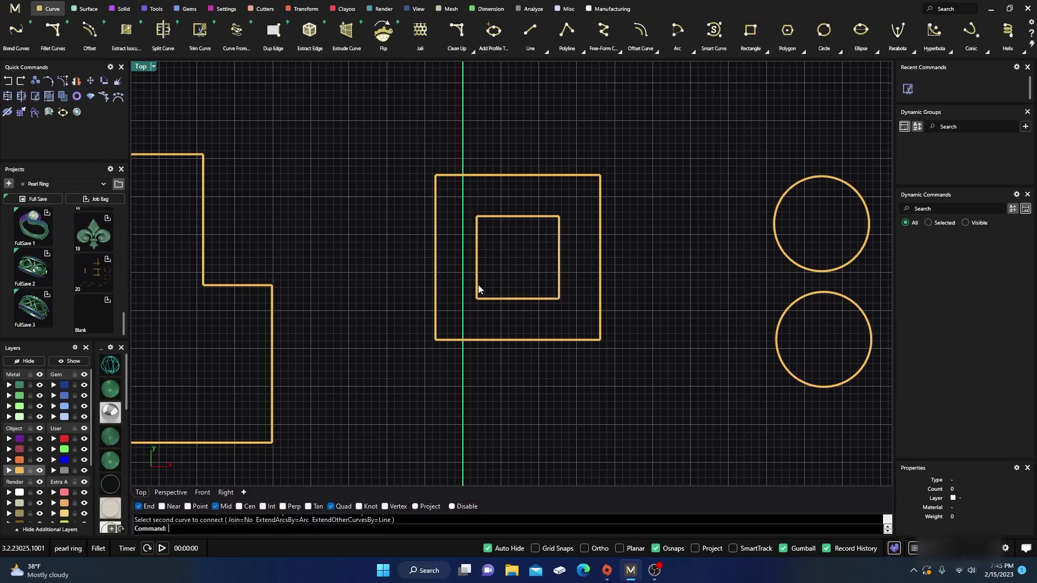
scroll(509, 249, down, 1)
scroll(519, 272, down, 1)
scroll(521, 270, up, 1)
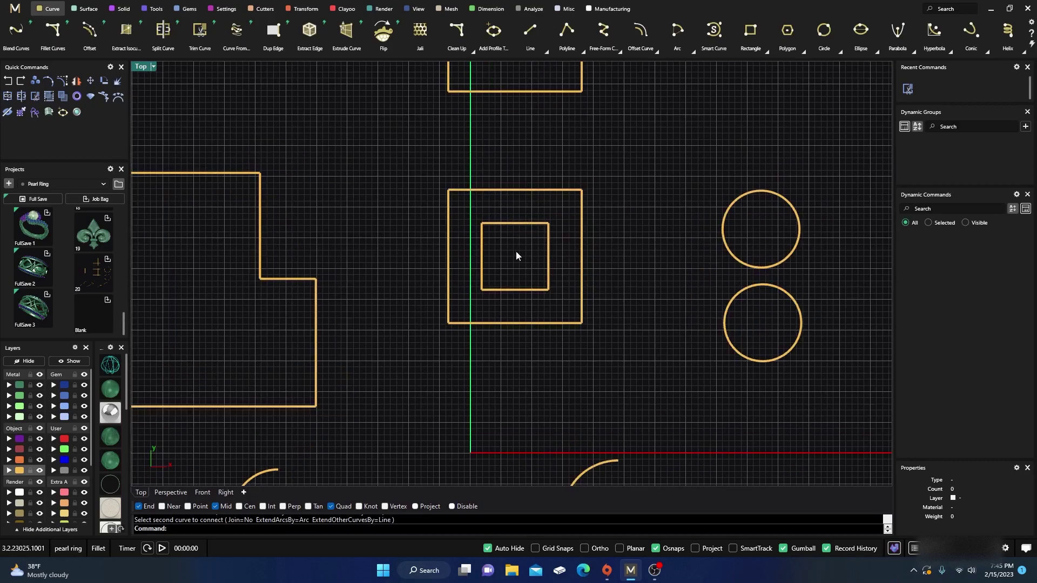
scroll(517, 254, down, 1)
right_drag(519, 253, 520, 274)
scroll(520, 259, up, 2)
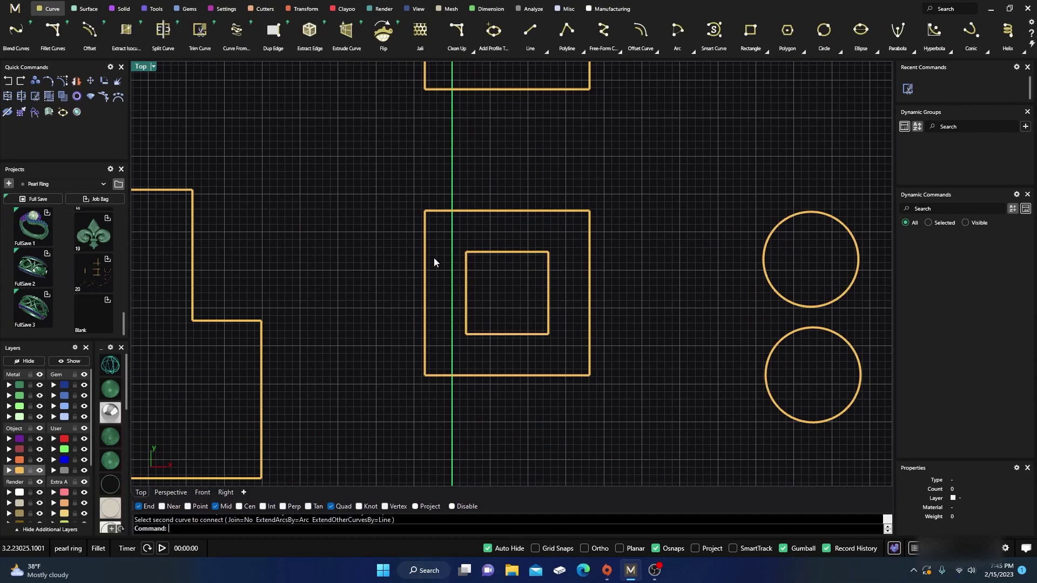
scroll(426, 258, down, 3)
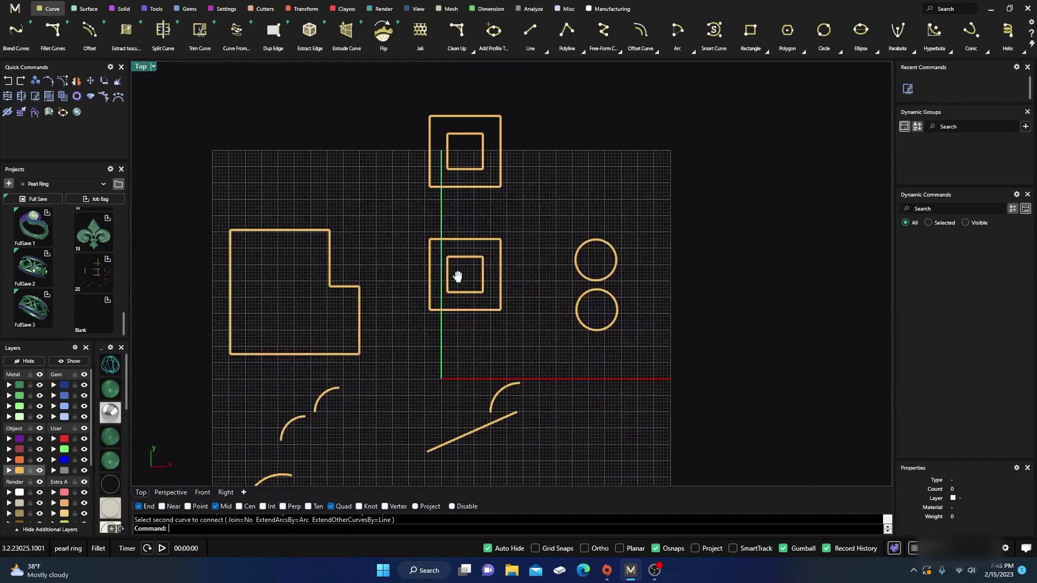
right_drag(456, 276, 470, 269)
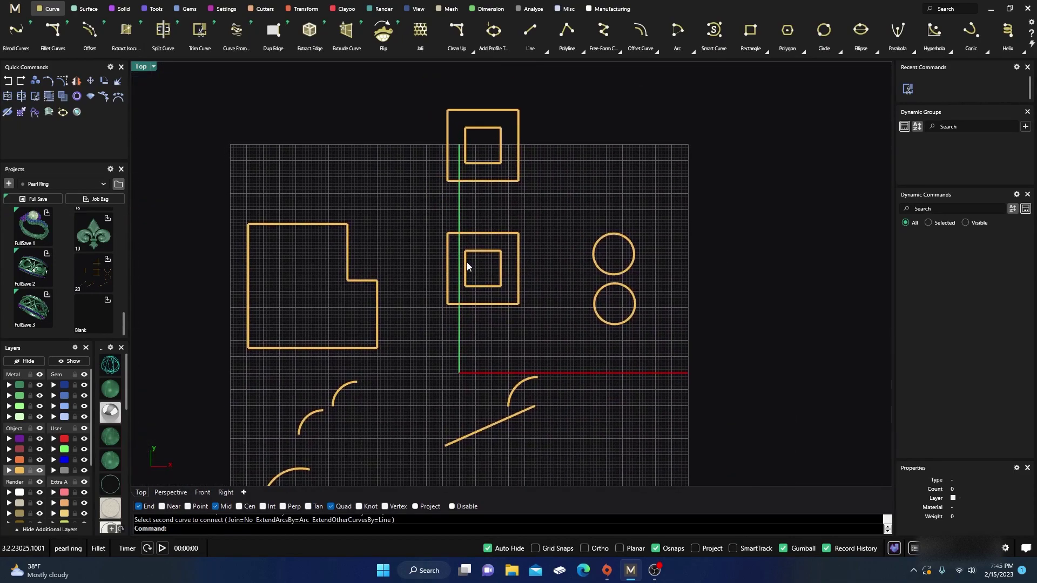
scroll(456, 270, up, 2)
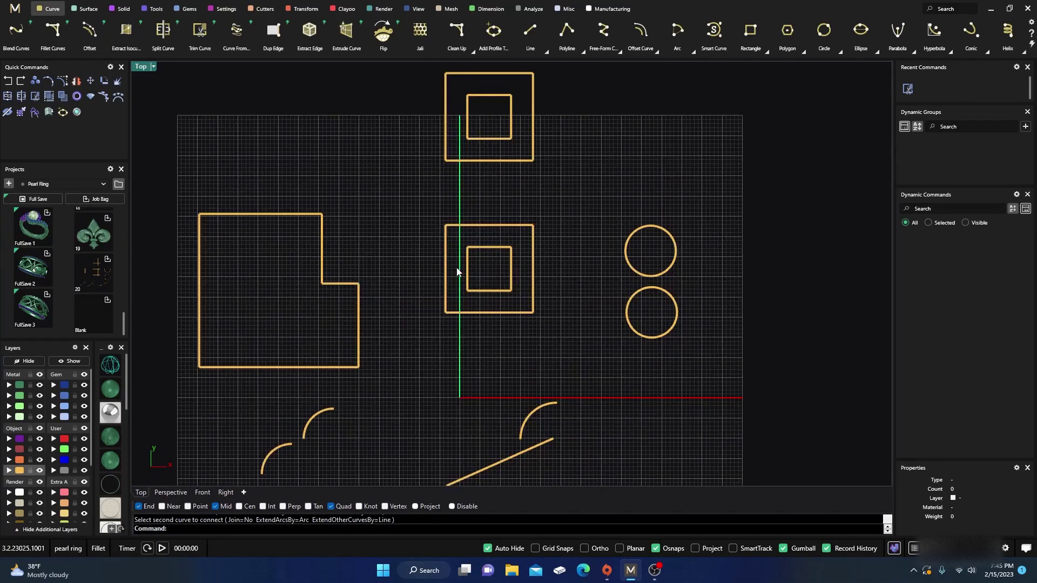
scroll(458, 270, down, 2)
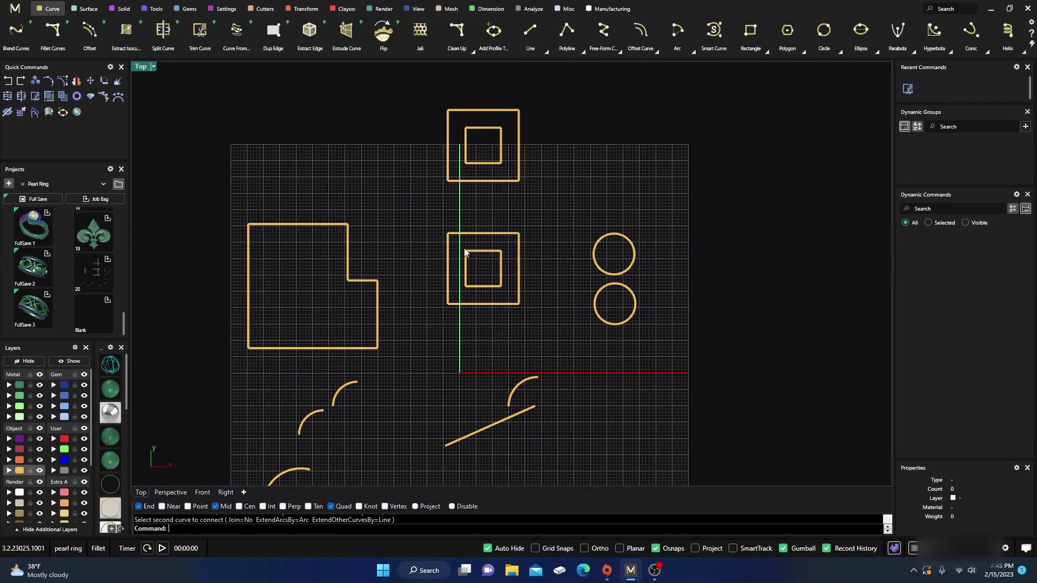
- Undo the inner-square join, then Connect a horizontal and vertical line into a corner
click(7, 82)
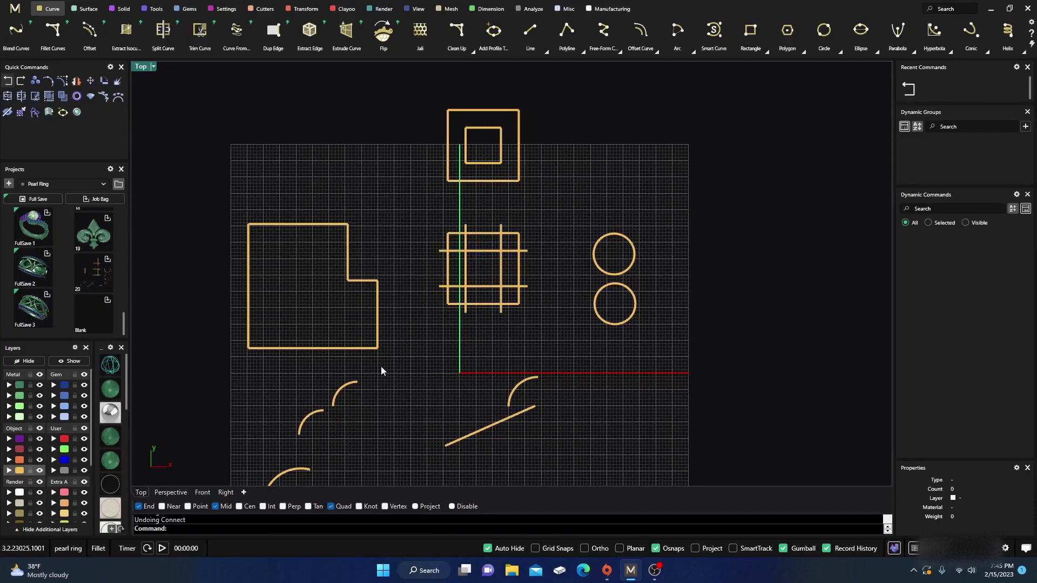
text(Connect)
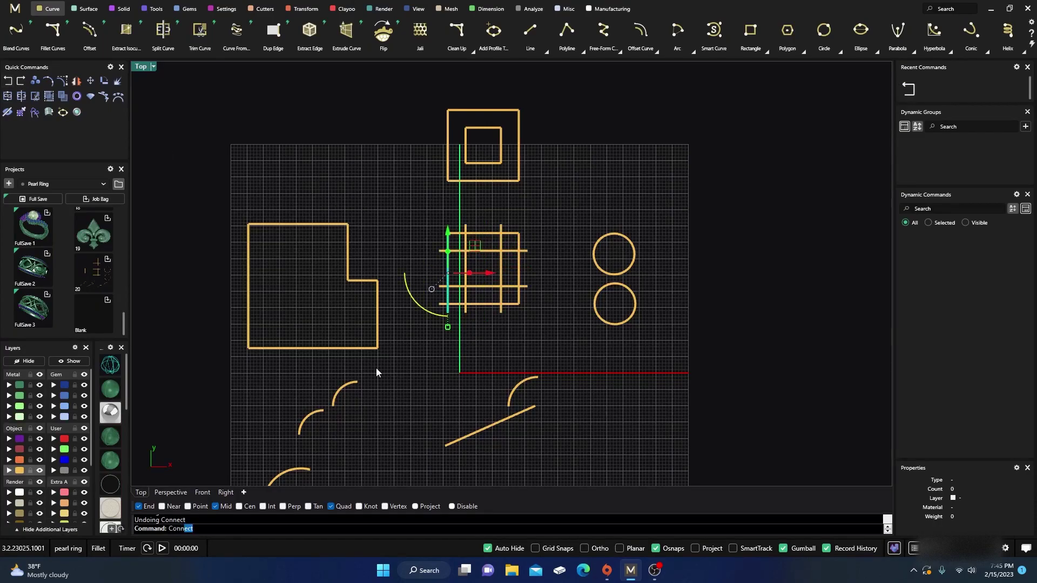
key(Return)
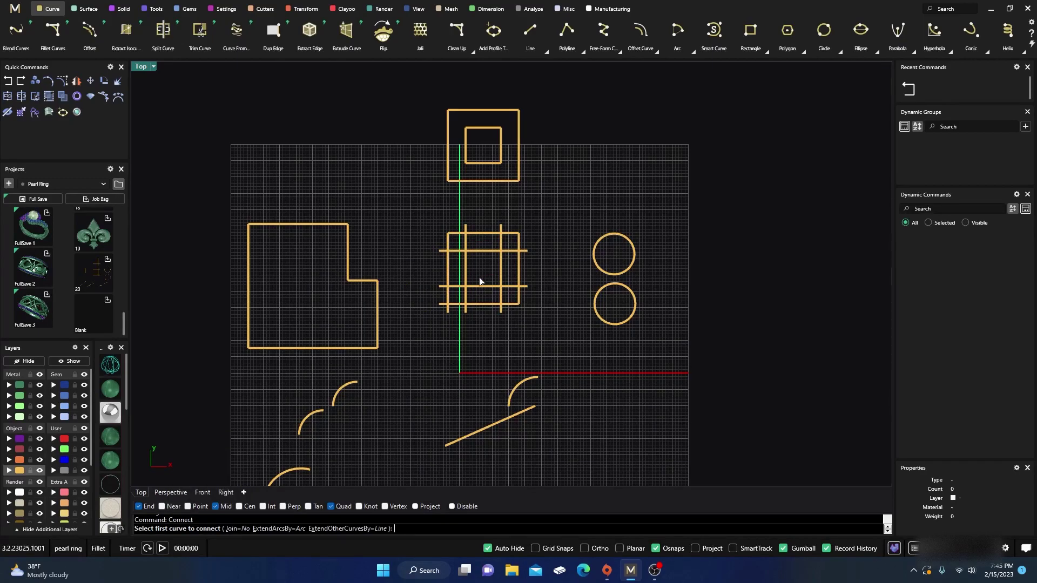
scroll(475, 241, up, 5)
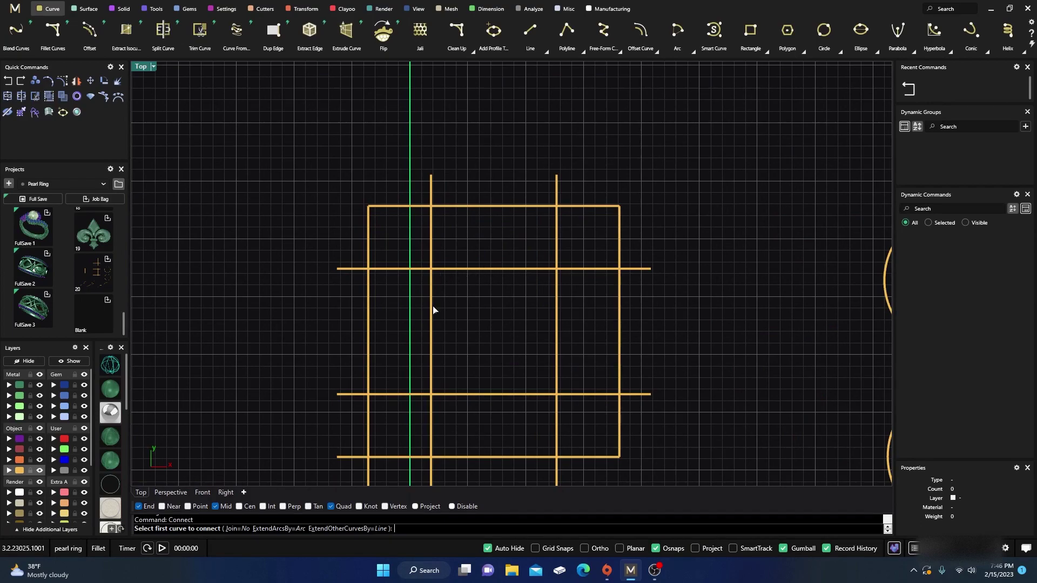
click(448, 269)
click(431, 289)
- Reframe the view around the figures and open the Clean Up flyout
scroll(461, 252, down, 5)
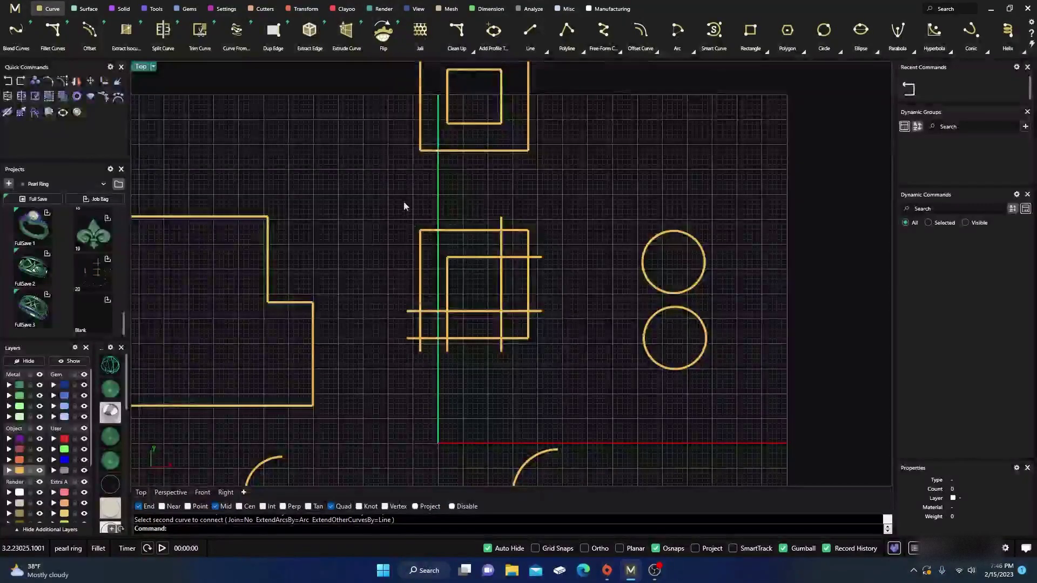
scroll(398, 183, down, 4)
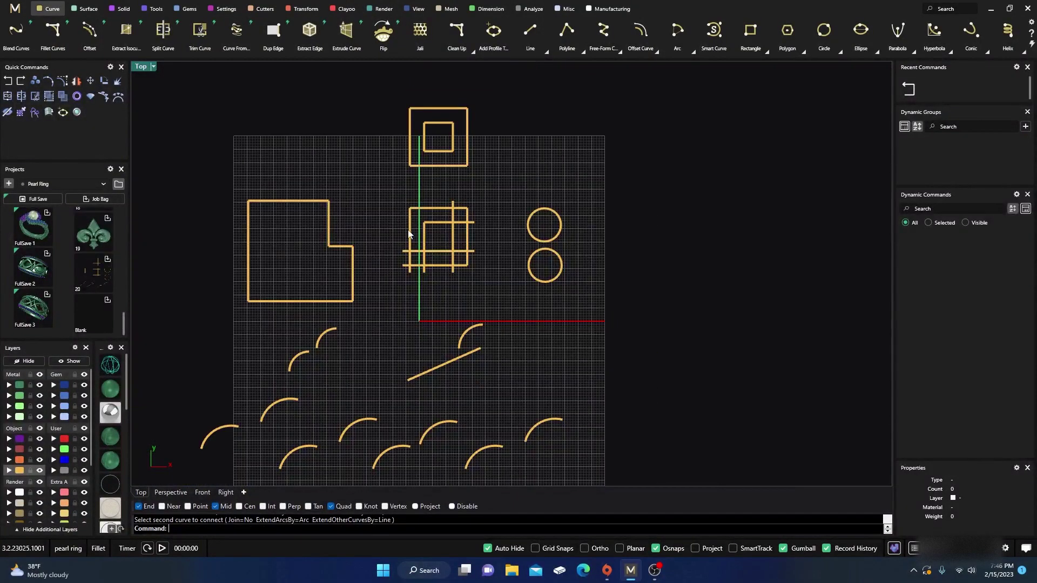
right_drag(398, 300, 421, 274)
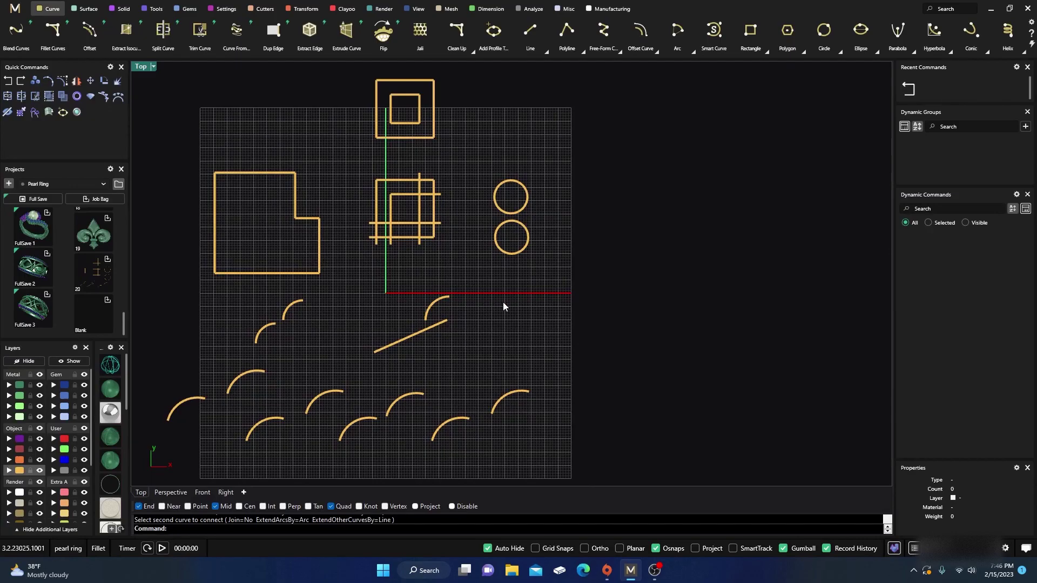
scroll(504, 303, up, 2)
right_drag(505, 303, 516, 304)
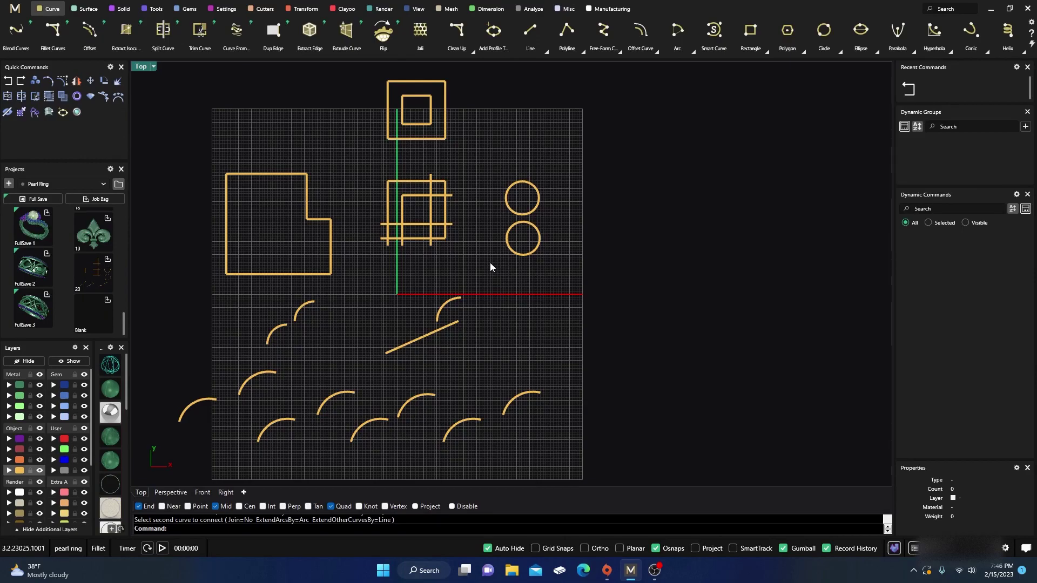
scroll(497, 216, up, 4)
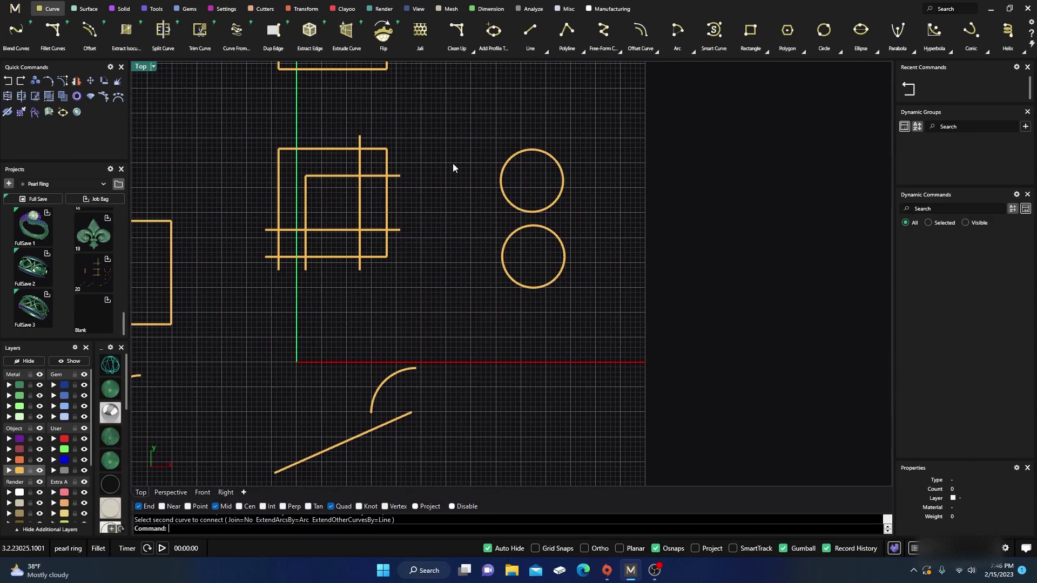
click(471, 51)
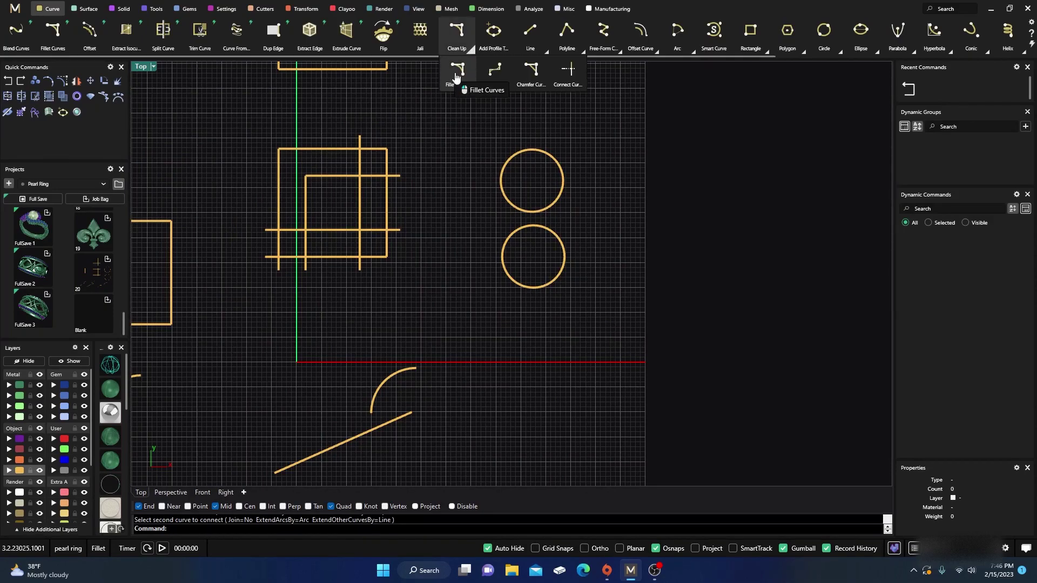
- Start Fillet Curves and set the fillet radius to 1
click(457, 72)
scroll(461, 227, down, 4)
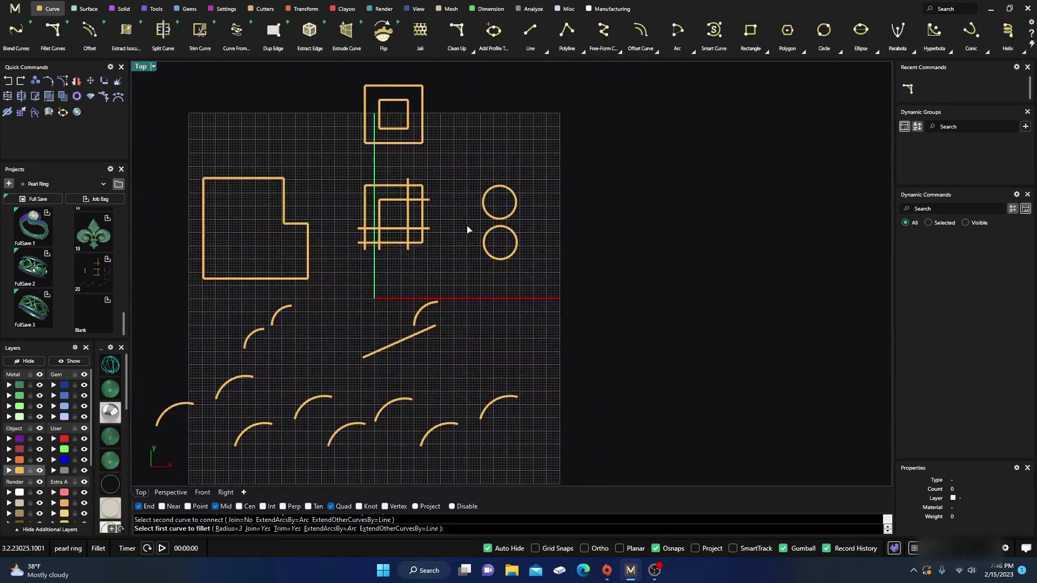
right_drag(457, 207, 477, 241)
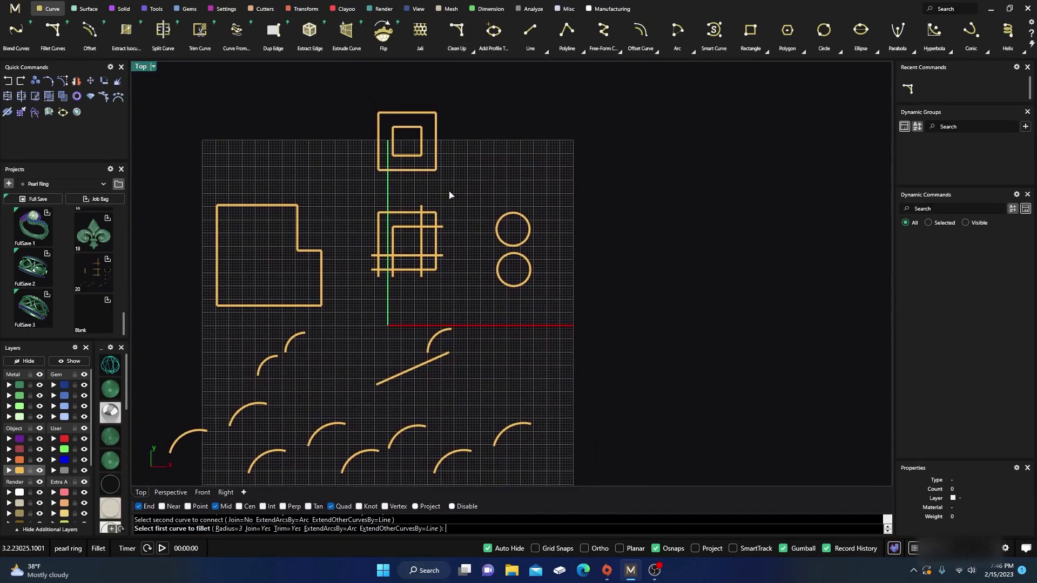
scroll(410, 130, up, 1)
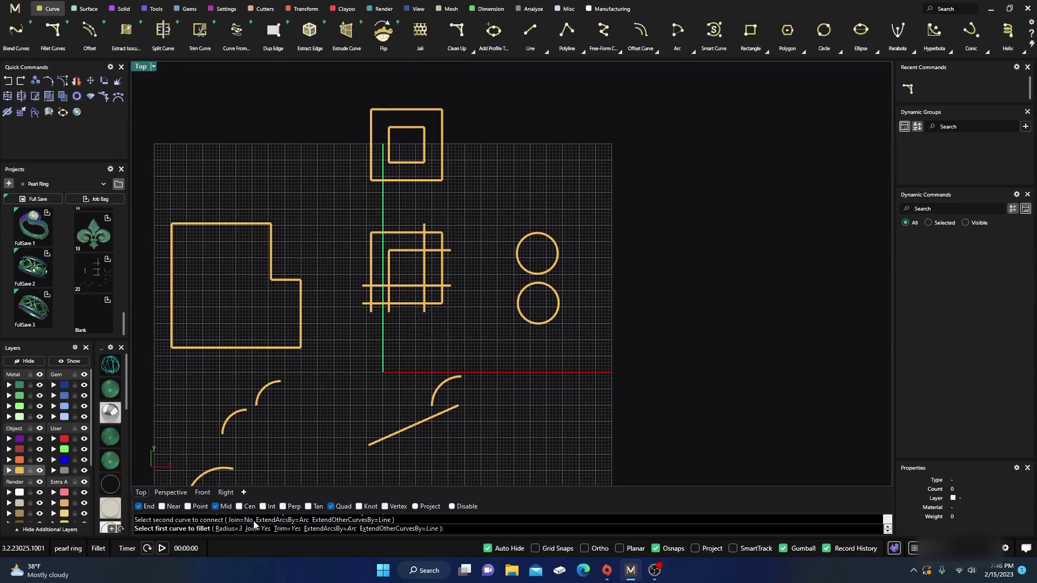
click(234, 531)
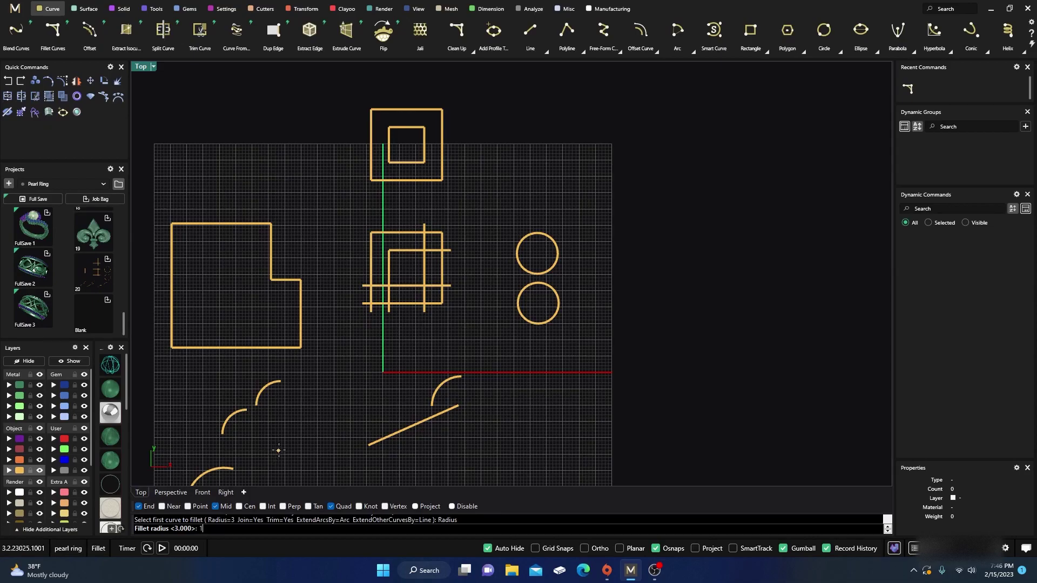
key(Return)
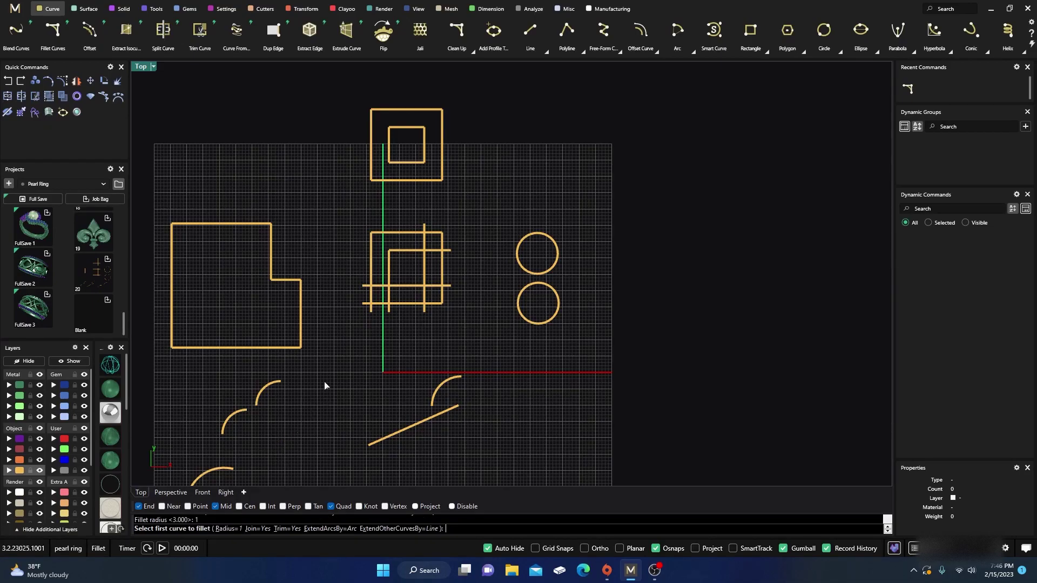
- Fillet the top-left, top-right, bottom-right and bottom-left corners of the upper outer square
scroll(395, 113, up, 4)
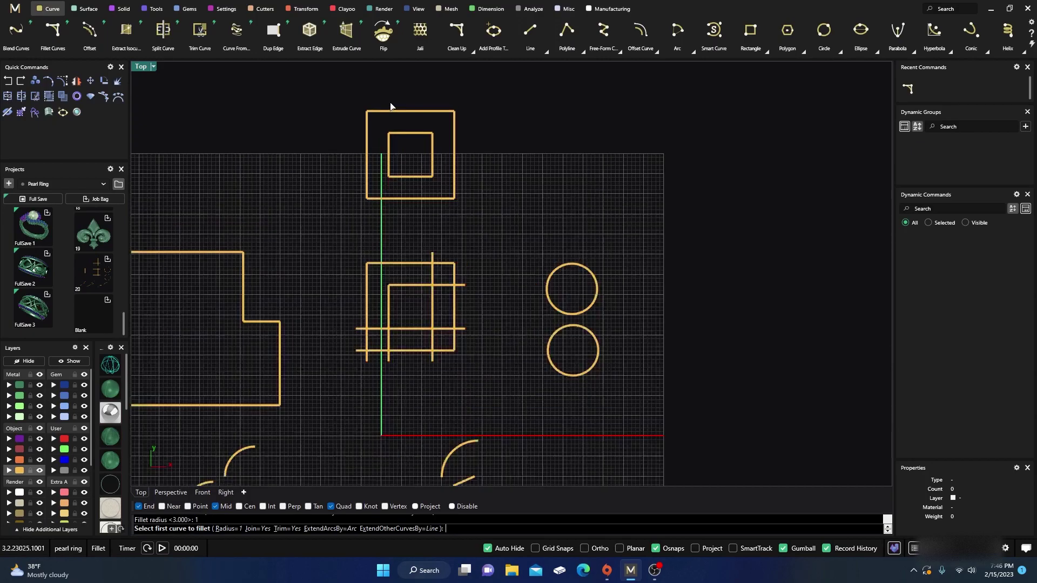
click(375, 119)
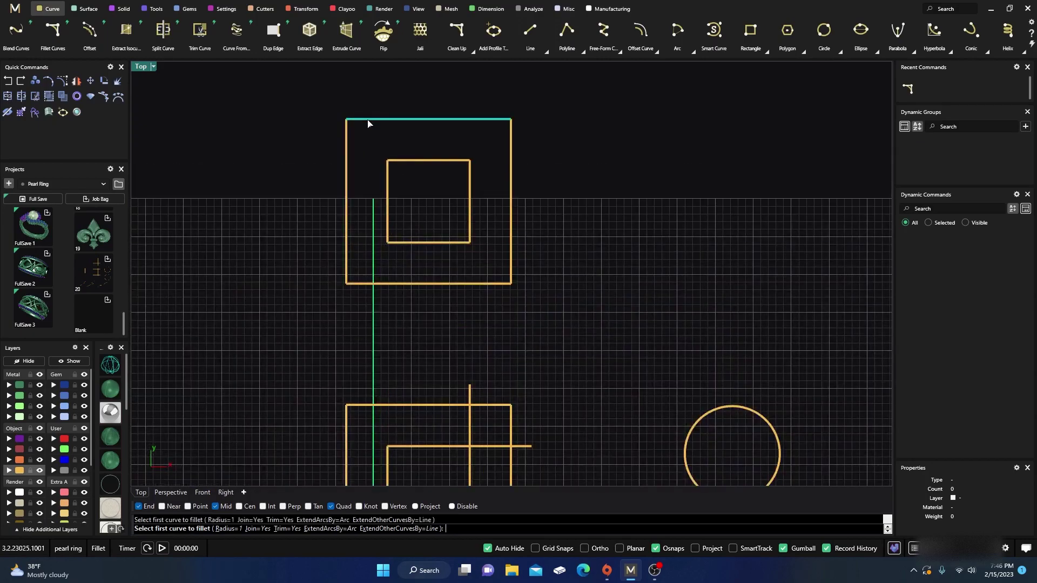
click(347, 143)
key(Return)
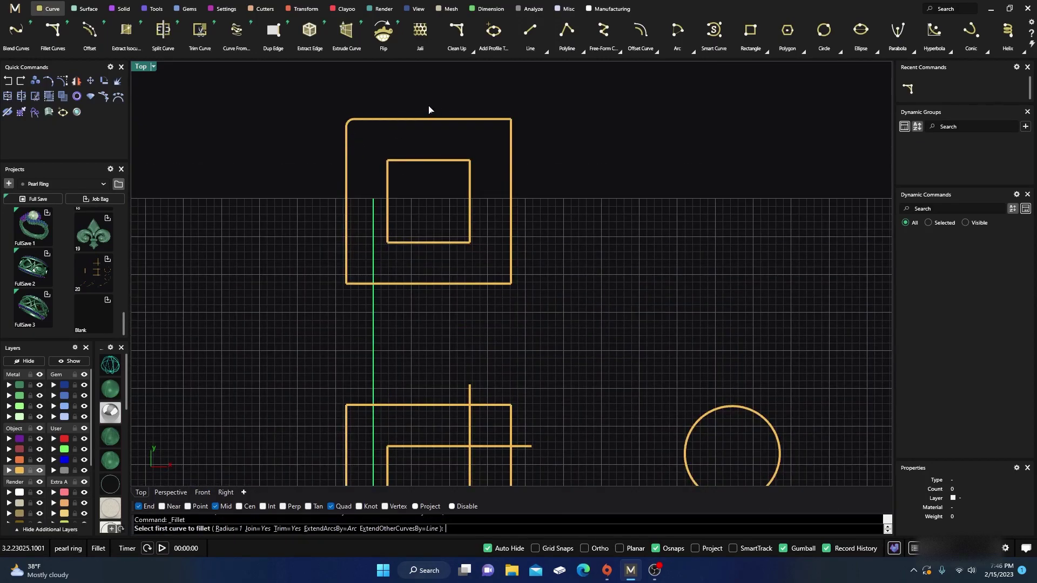
click(493, 124)
click(510, 147)
key(Return)
click(505, 283)
click(510, 278)
key(Return)
click(362, 285)
click(345, 263)
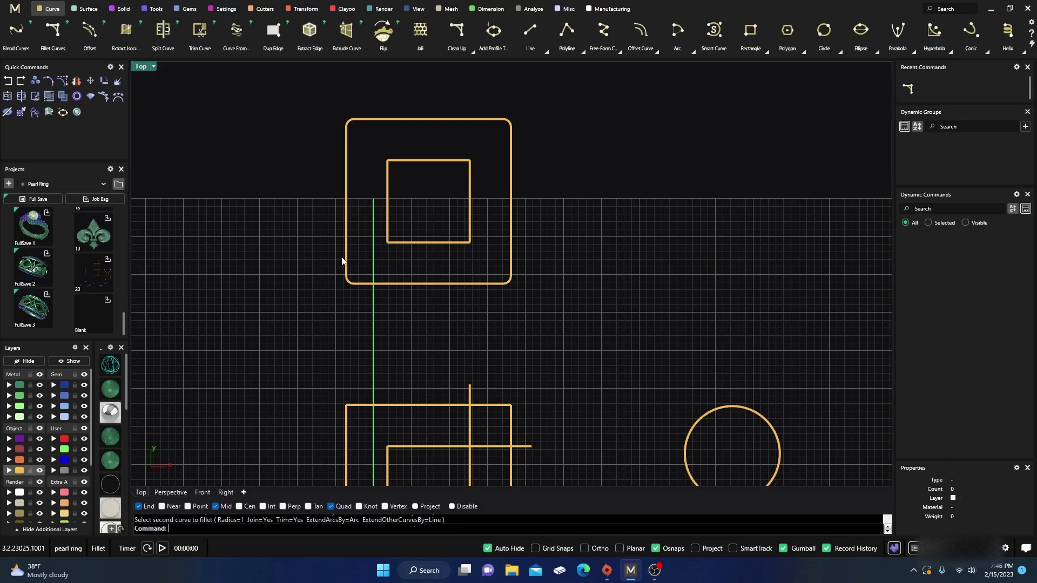
- Select the middle figure's crossing lines and inner square
scroll(346, 263, down, 4)
right_drag(417, 270, 436, 239)
drag(418, 338, 371, 288)
- Delete the selected curves and Connect the square's left and bottom lines at the open corner
key(Delete)
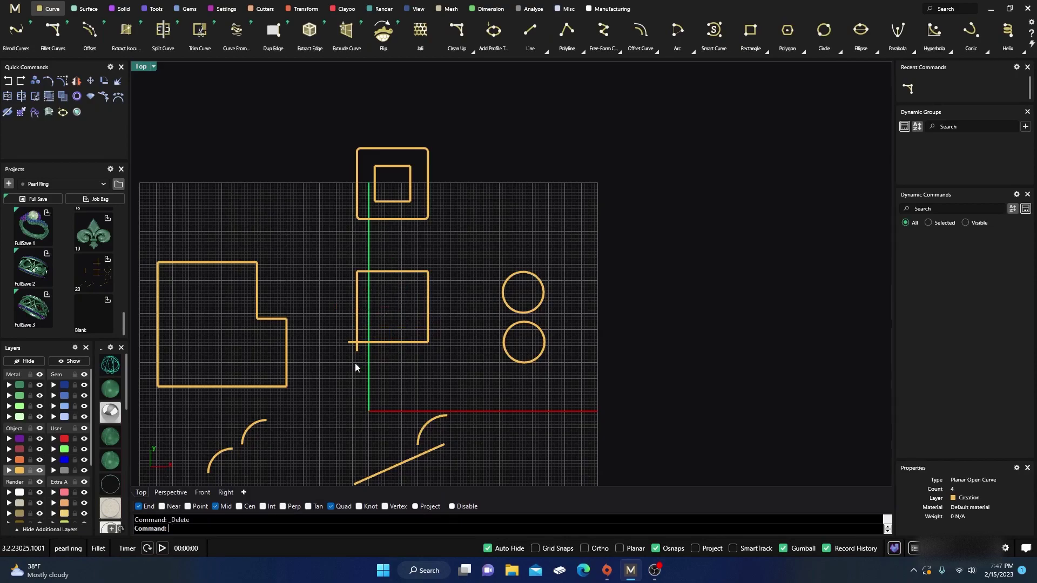
scroll(354, 361, up, 2)
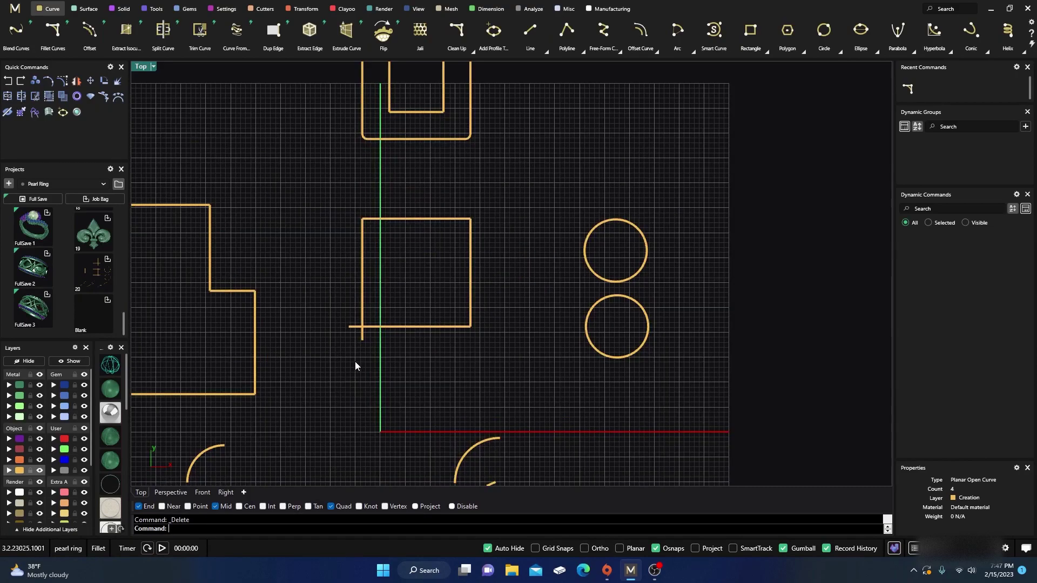
text(Connect)
key(Return)
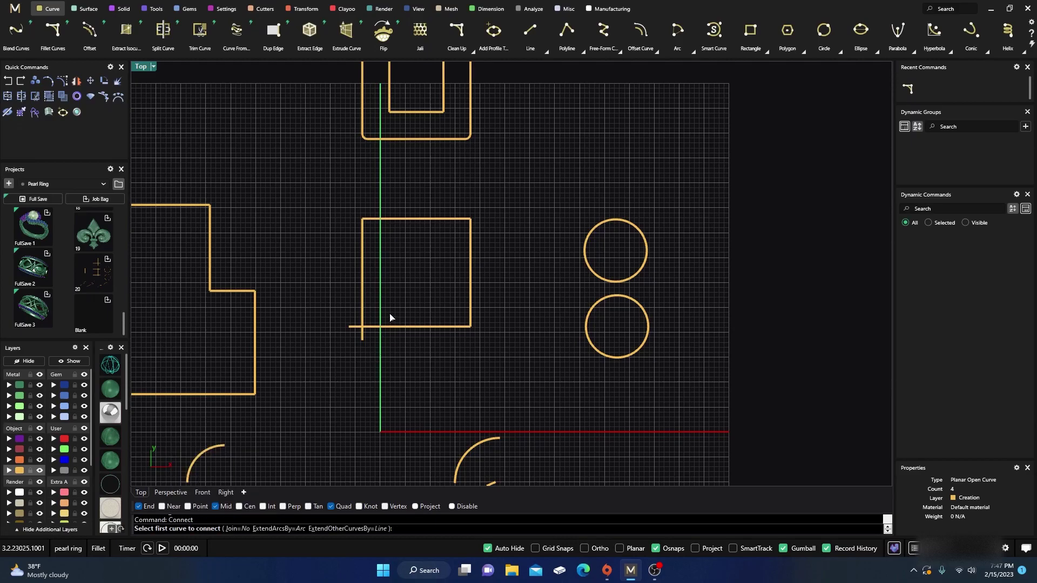
click(362, 316)
click(370, 327)
- Join the square's four sides into one closed curve, accepting the History Warning
scroll(393, 302, up, 1)
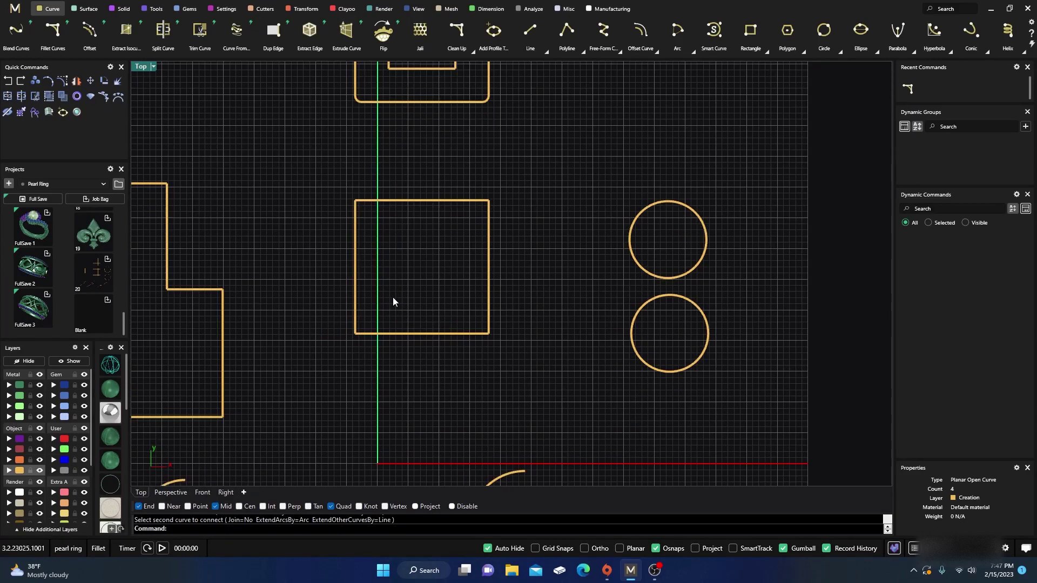
drag(330, 162, 542, 369)
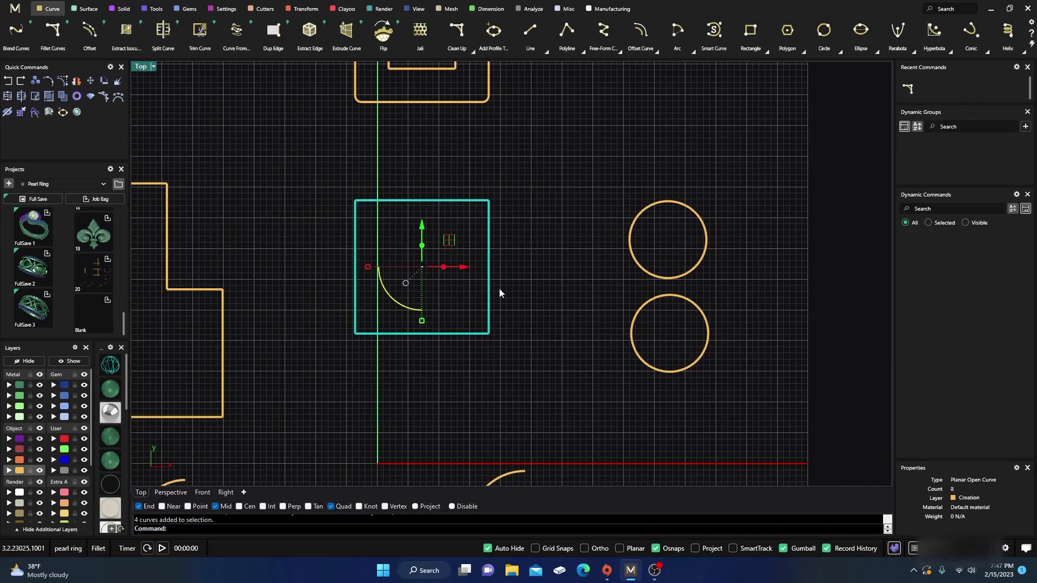
click(8, 96)
click(524, 326)
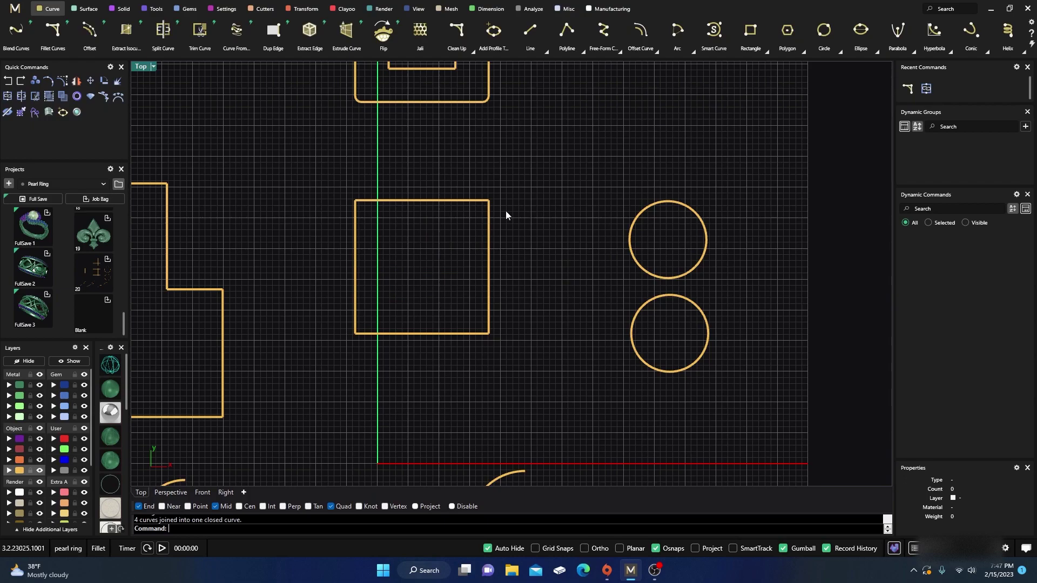
click(442, 201)
click(514, 173)
click(453, 200)
click(479, 159)
click(472, 50)
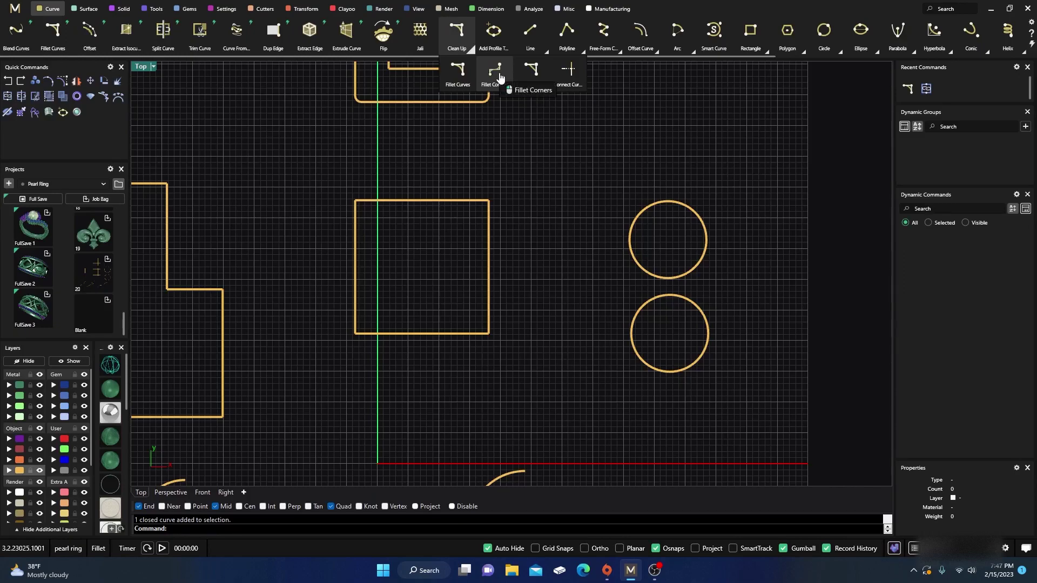
- Apply Fillet Corners to the joined square with radius 3, rounding every corner at once
click(496, 75)
click(462, 203)
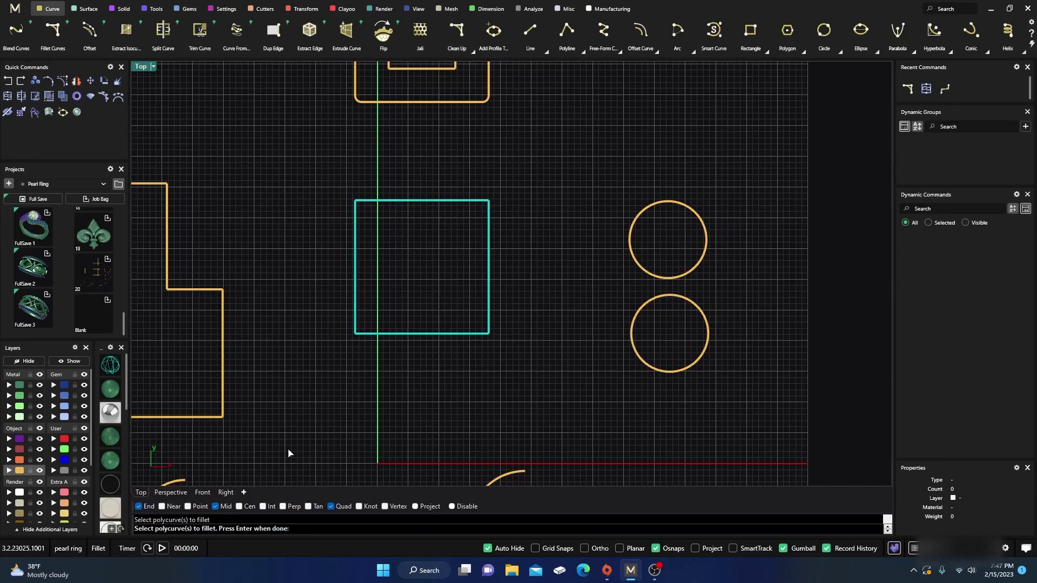
key(Return)
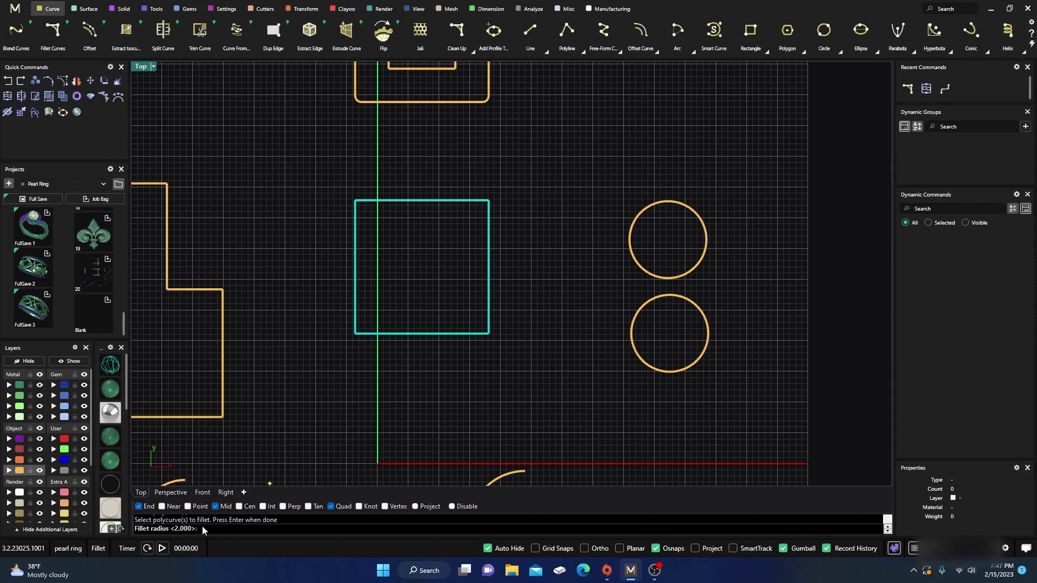
text(3)
key(Return)
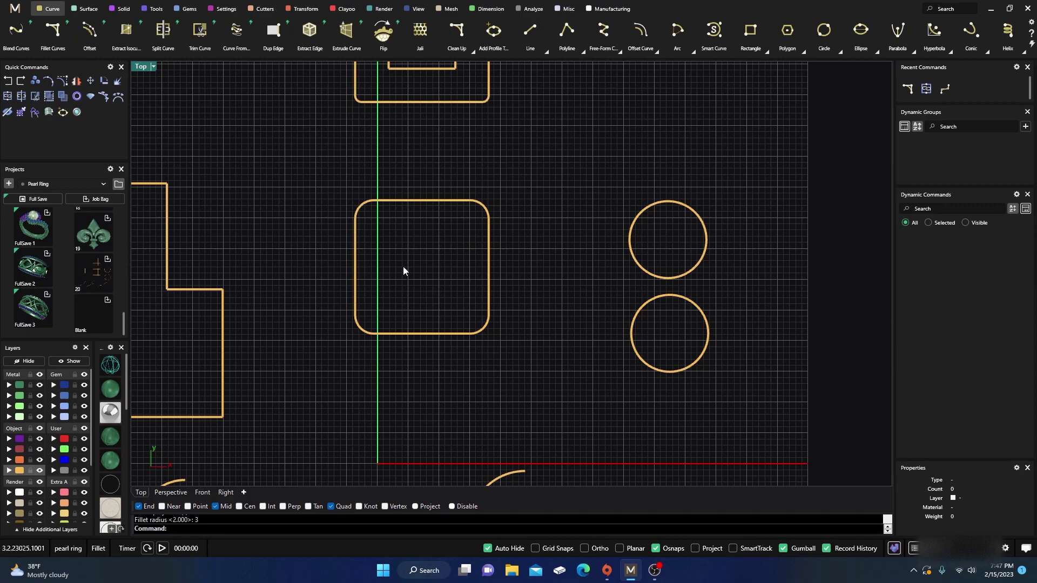
scroll(434, 290, down, 2)
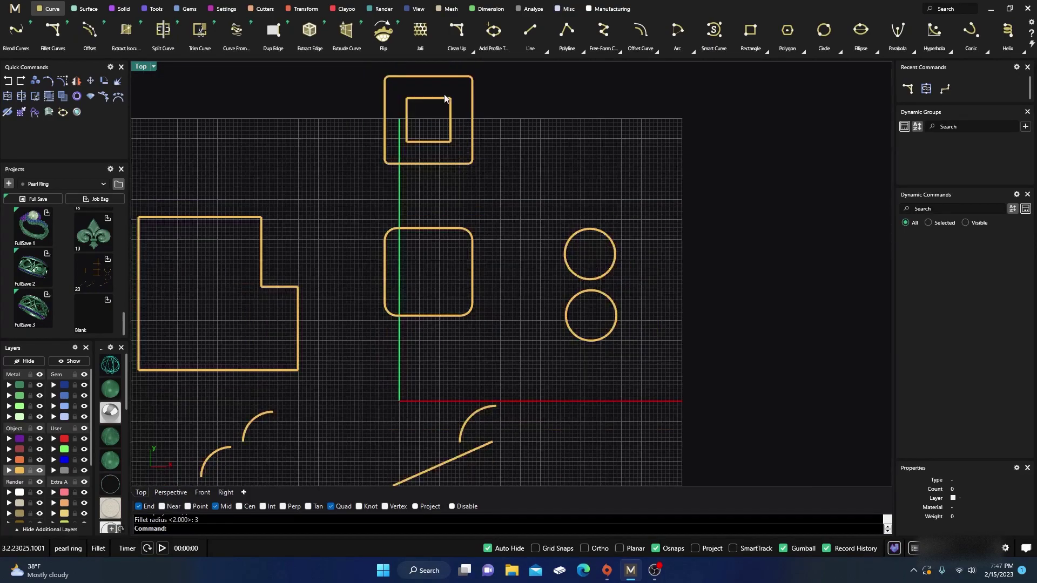
scroll(488, 177, down, 3)
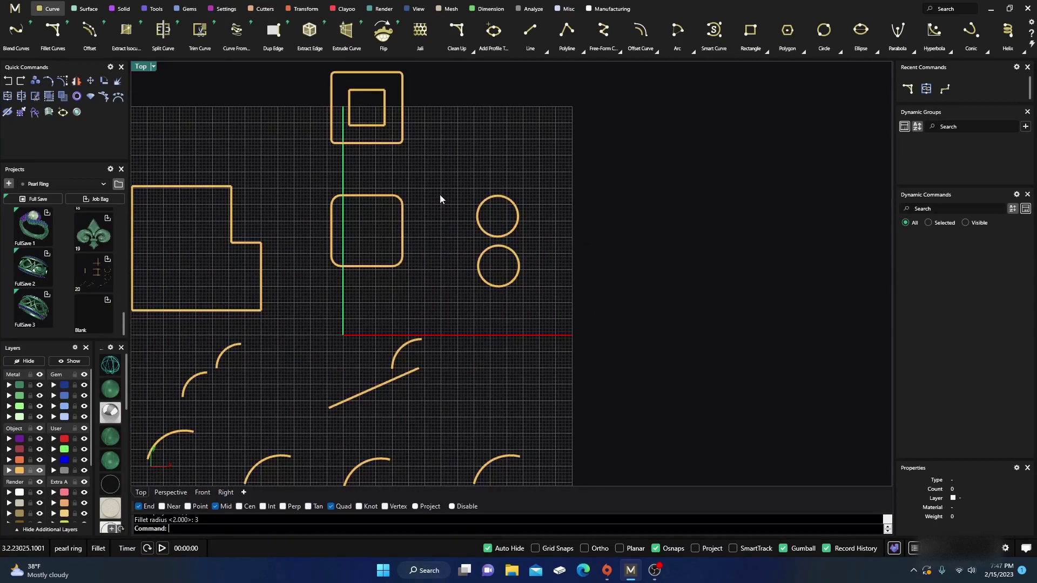
- Try Fillet Curves between the top and lower circles
click(472, 53)
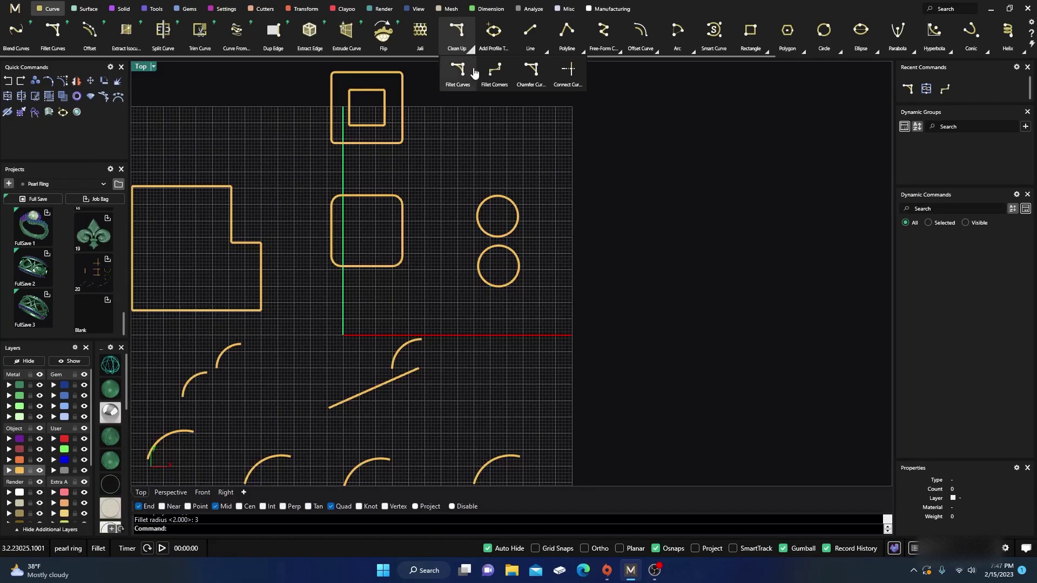
click(456, 72)
scroll(507, 236, up, 3)
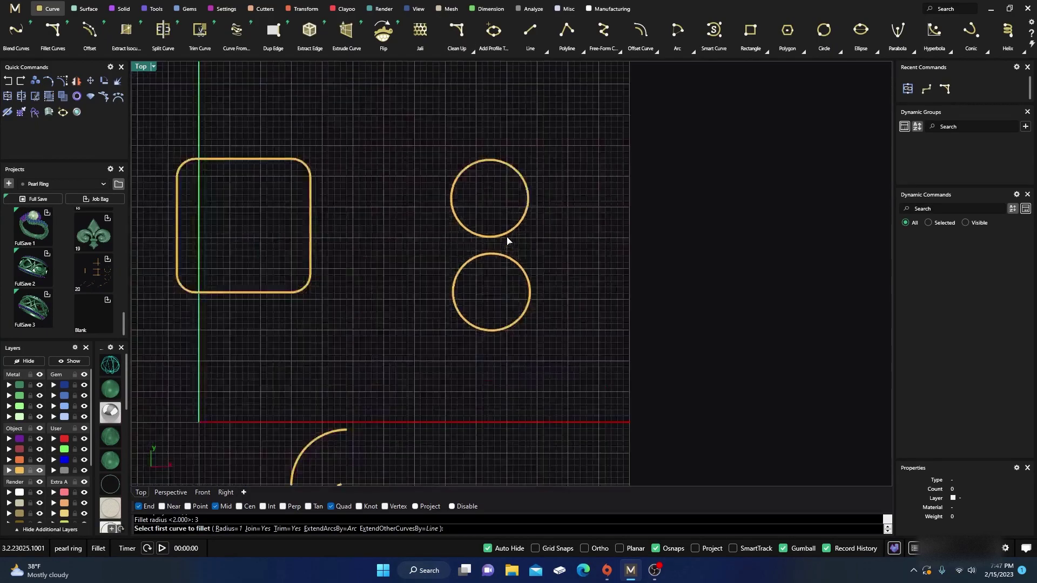
click(525, 213)
click(525, 277)
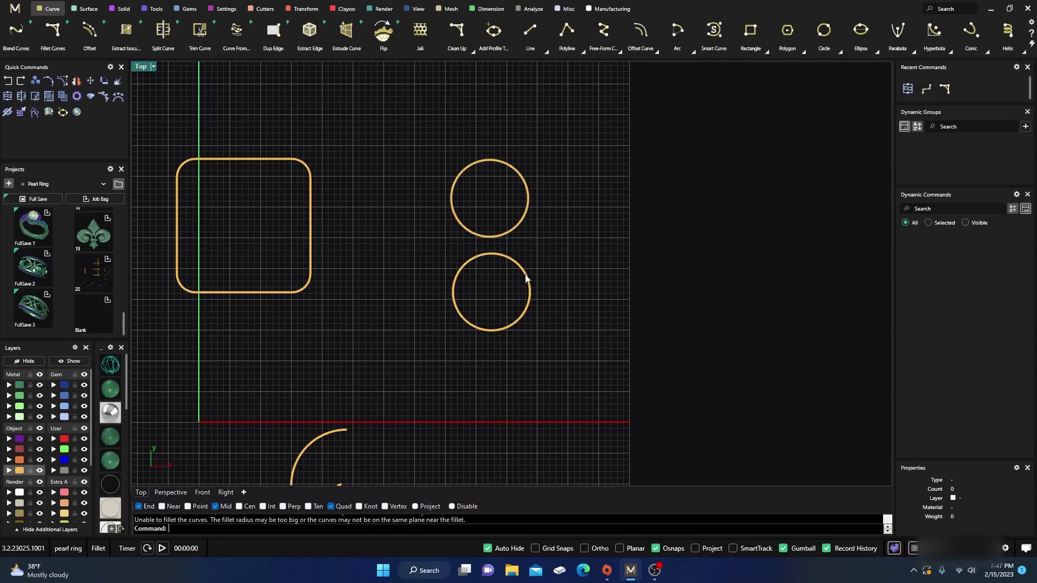
click(528, 279)
key(Escape)
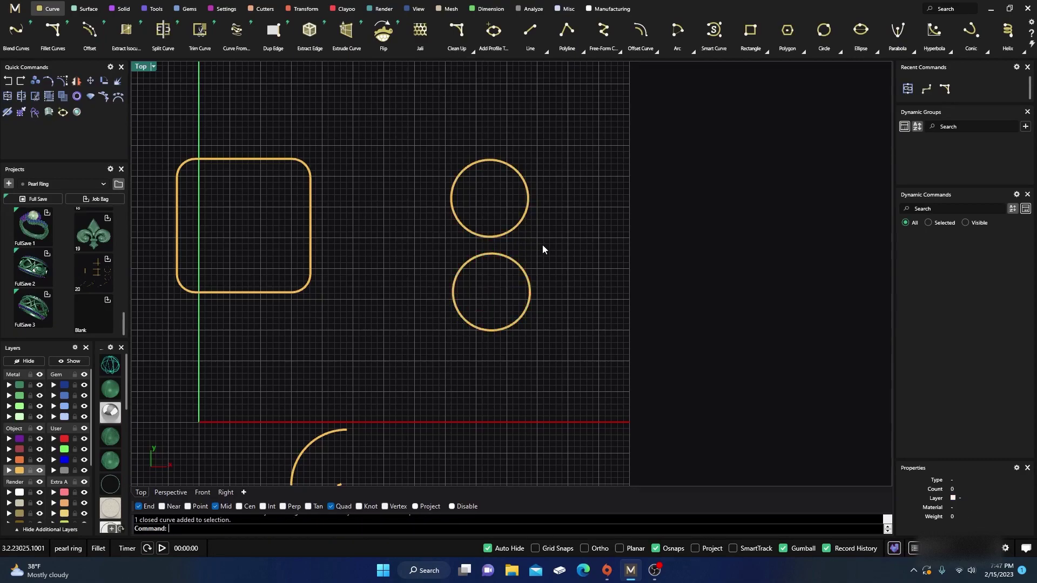
- Retry the fillet between the two circles several times in both pick orders
key(Return)
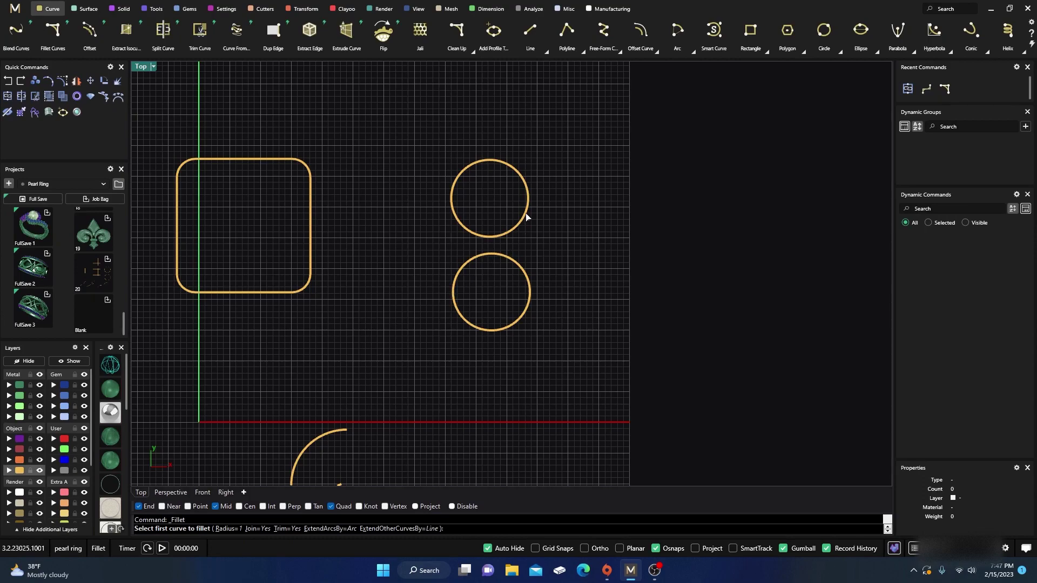
click(527, 216)
click(521, 271)
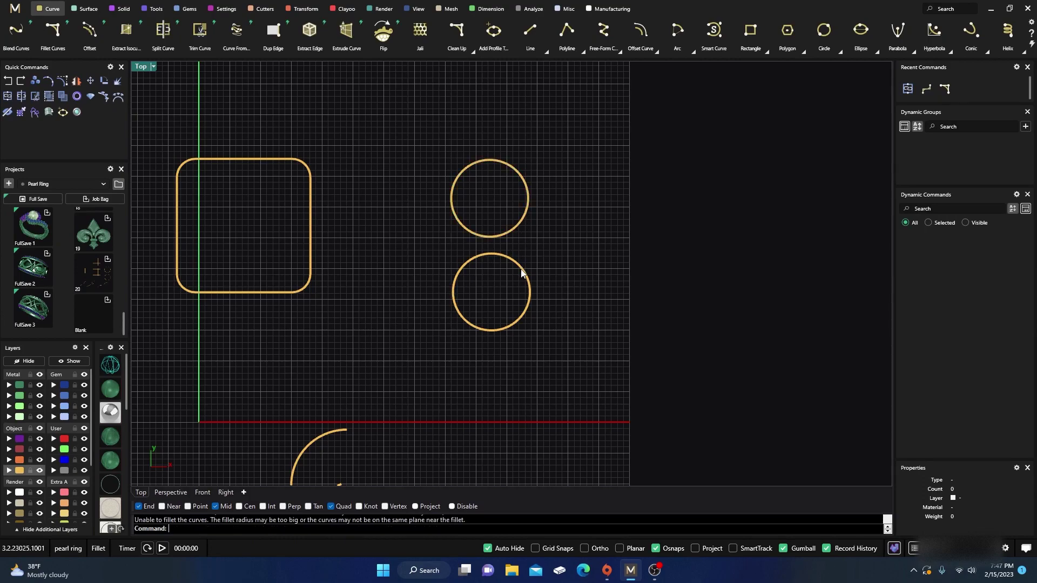
click(523, 273)
key(Escape)
key(Return)
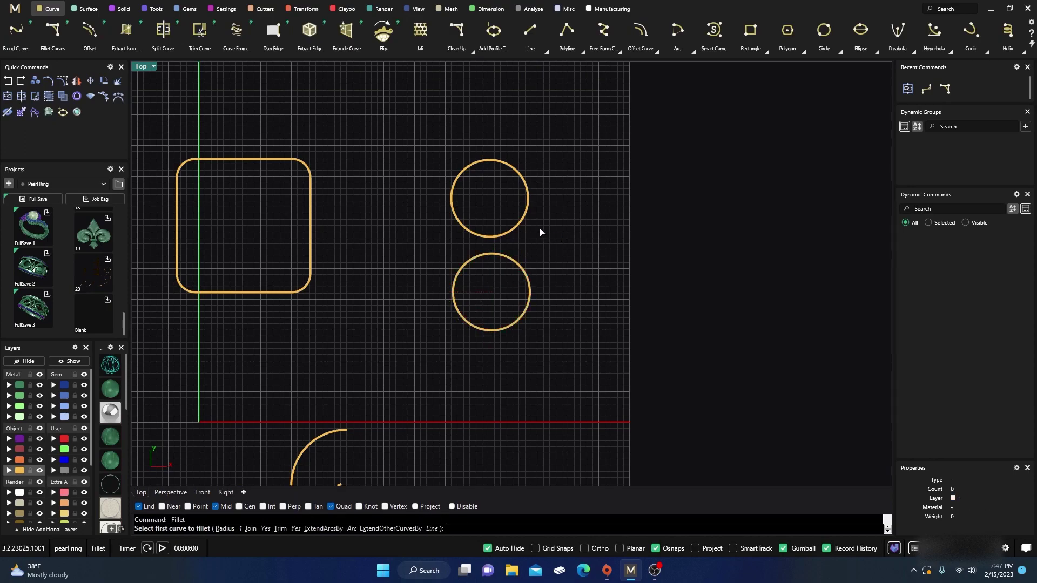
click(526, 214)
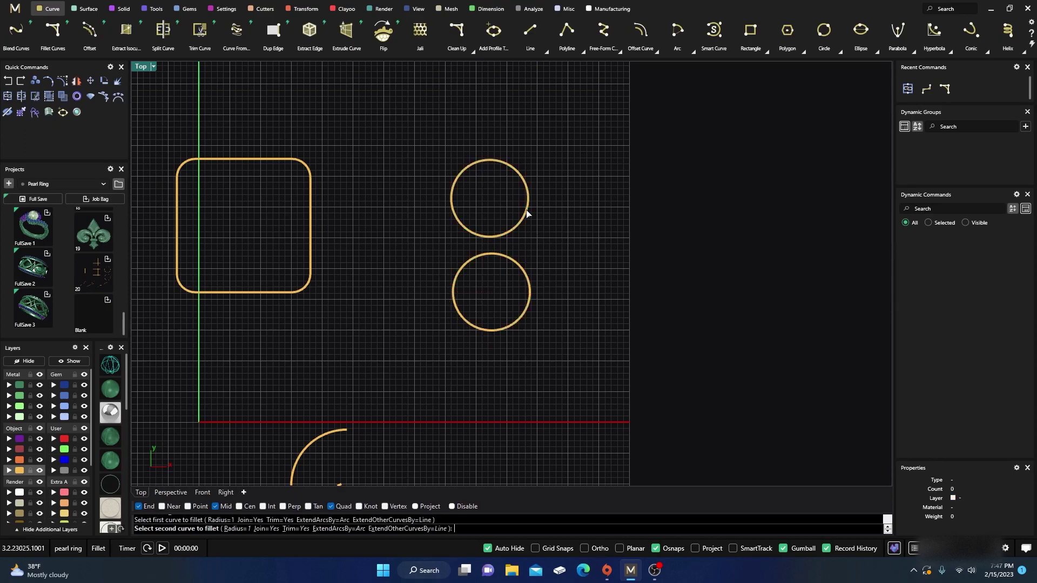
click(522, 272)
key(Return)
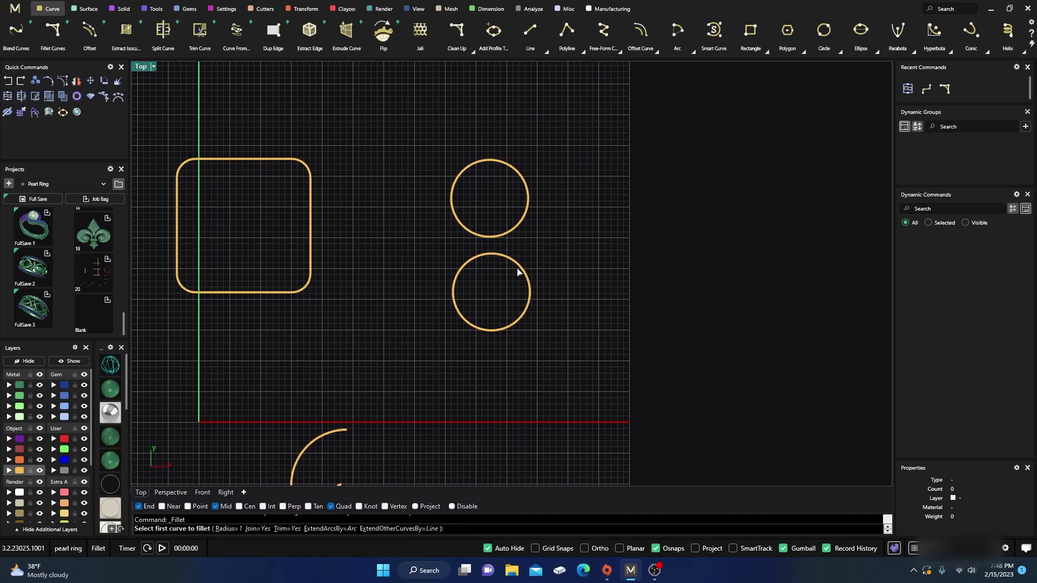
click(518, 271)
click(513, 238)
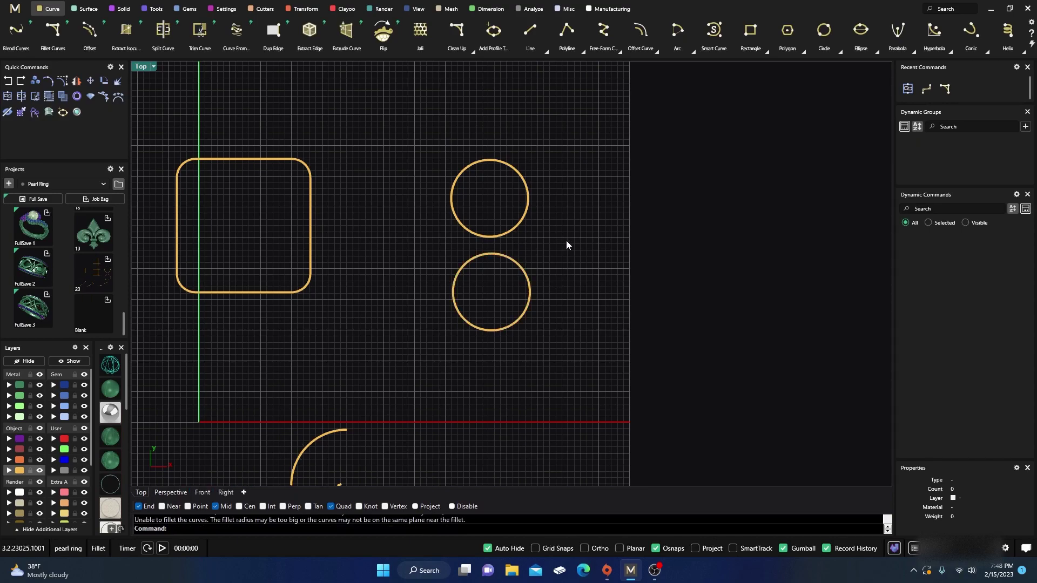
- Nudge the top circle slightly down, fillet the two circles, then undo that fillet
scroll(566, 245, down, 2)
click(503, 238)
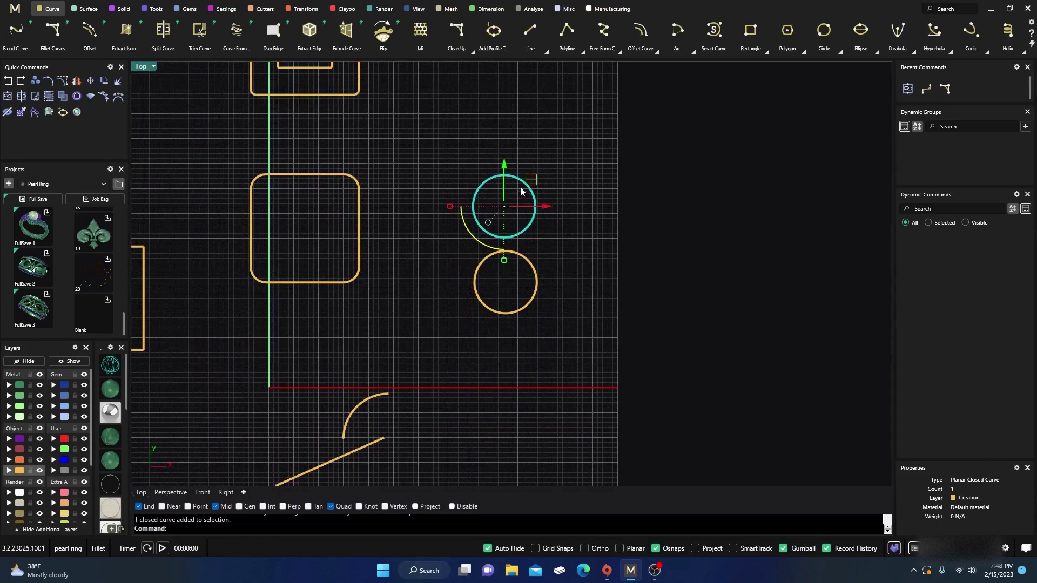
drag(504, 165, 504, 169)
click(545, 188)
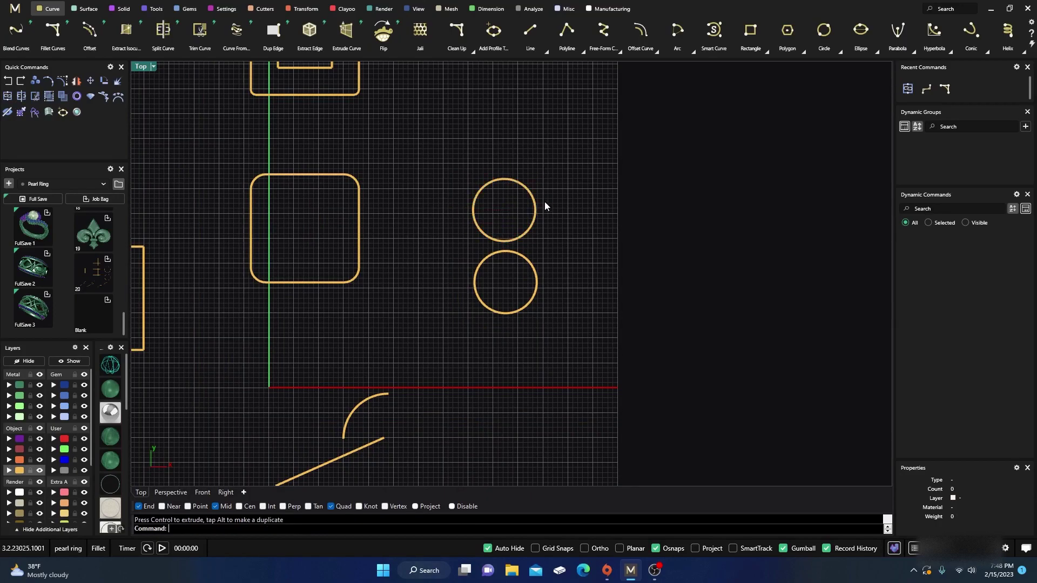
right_click(547, 259)
click(522, 256)
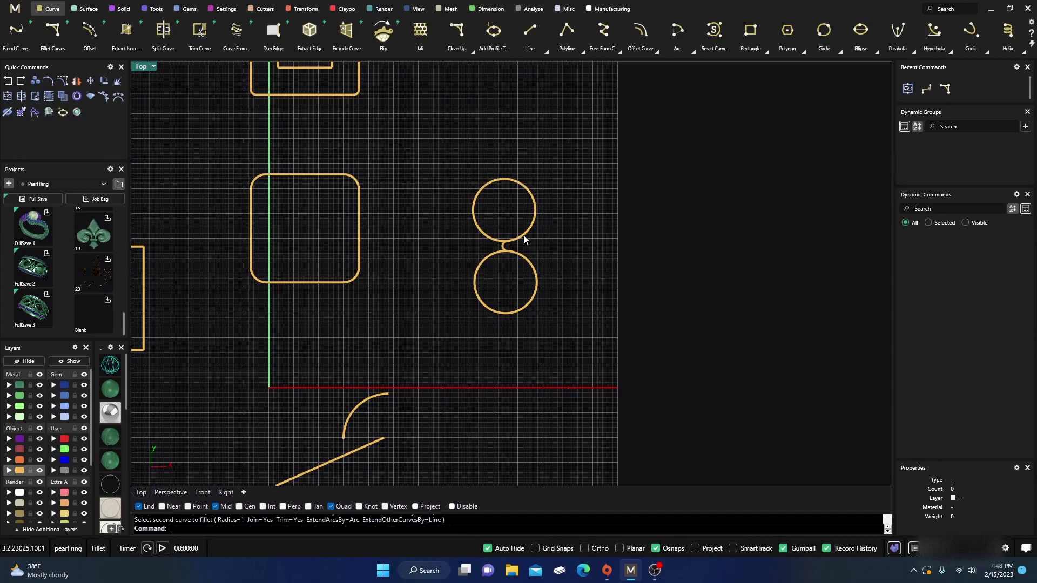
scroll(523, 235, up, 4)
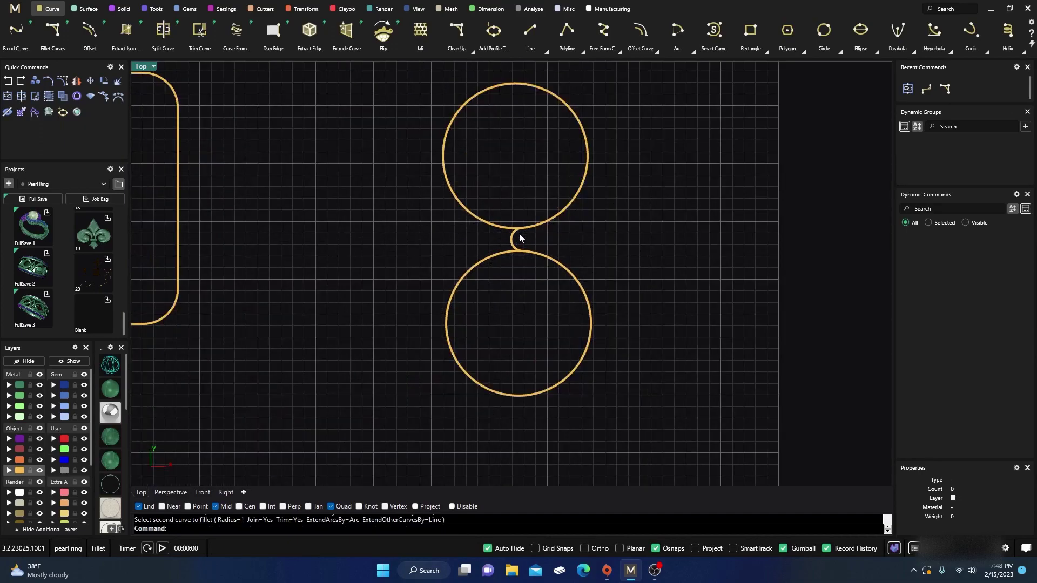
click(509, 246)
key(ctrl+z)
- Drag the upper circle down closer to the lower circle with the gumball
click(528, 228)
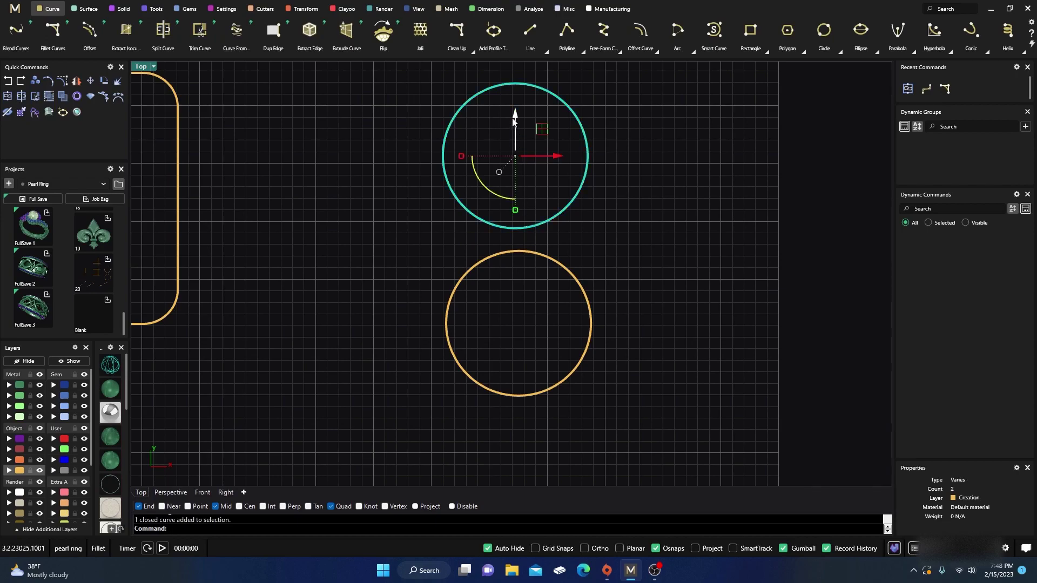
drag(514, 115, 515, 128)
click(608, 207)
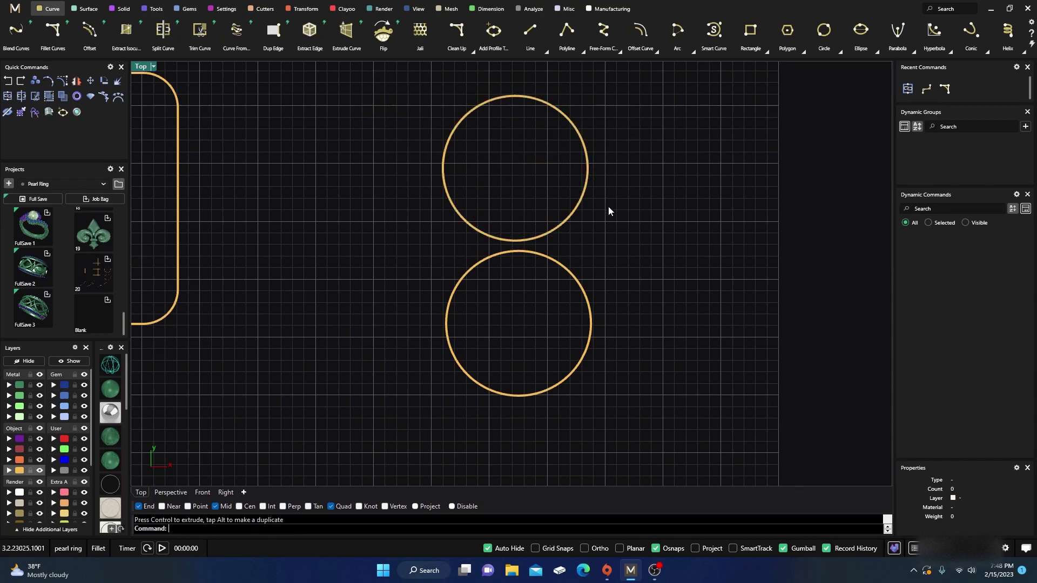
- Fillet the two circles with radius-1 arcs on the right and left sides
right_click(524, 293)
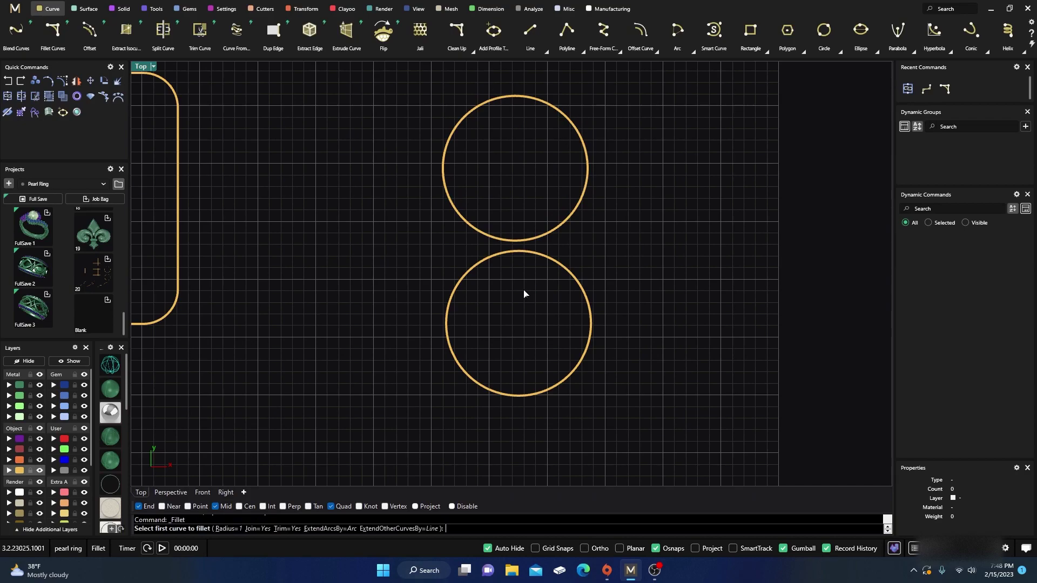
click(582, 201)
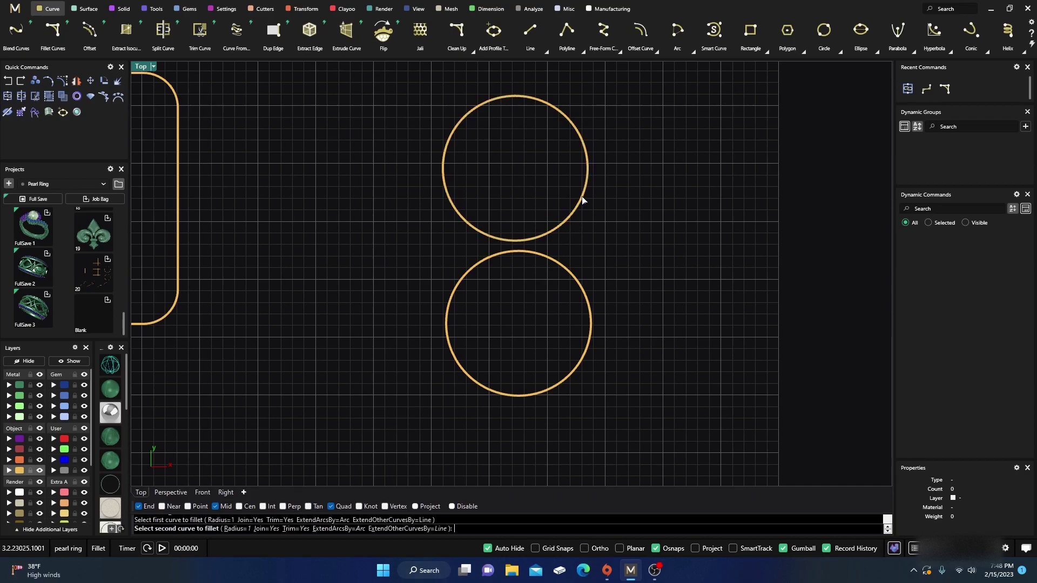
click(590, 311)
right_click(474, 307)
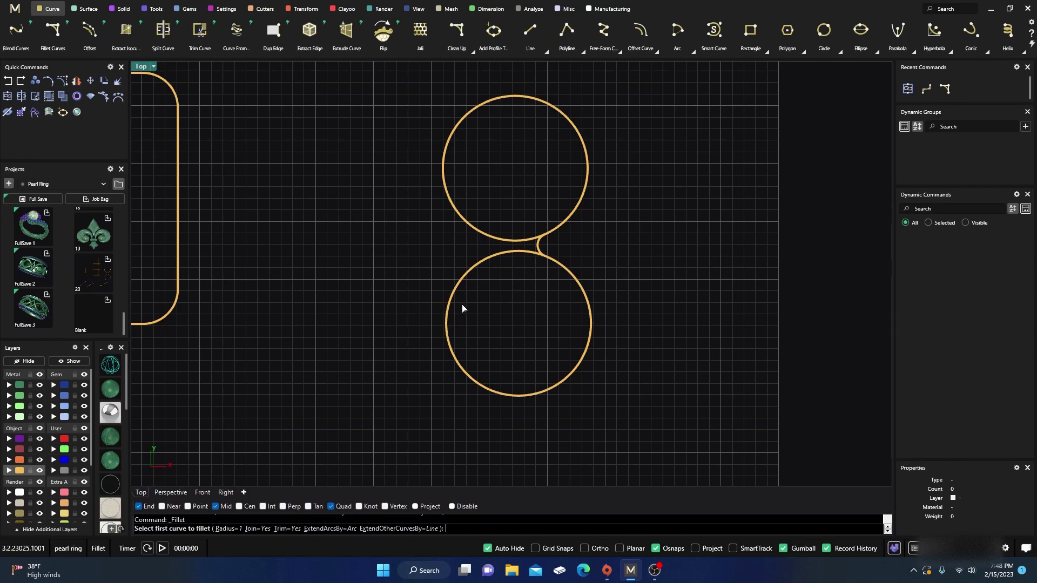
click(448, 318)
click(449, 198)
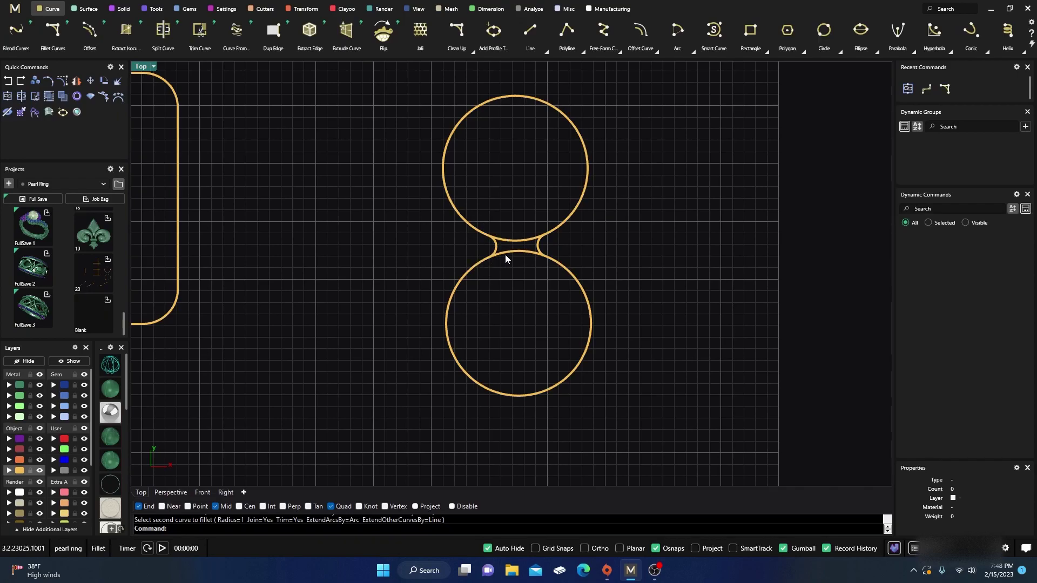
- Trim the circle arcs between the two fillets, using the fillets as cutting edges
scroll(506, 256, up, 5)
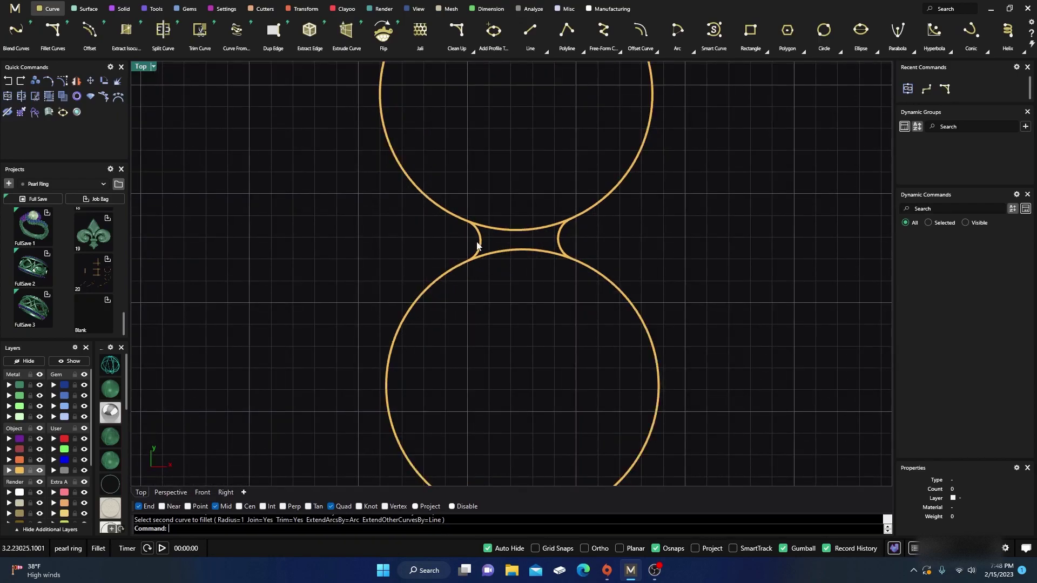
click(480, 242)
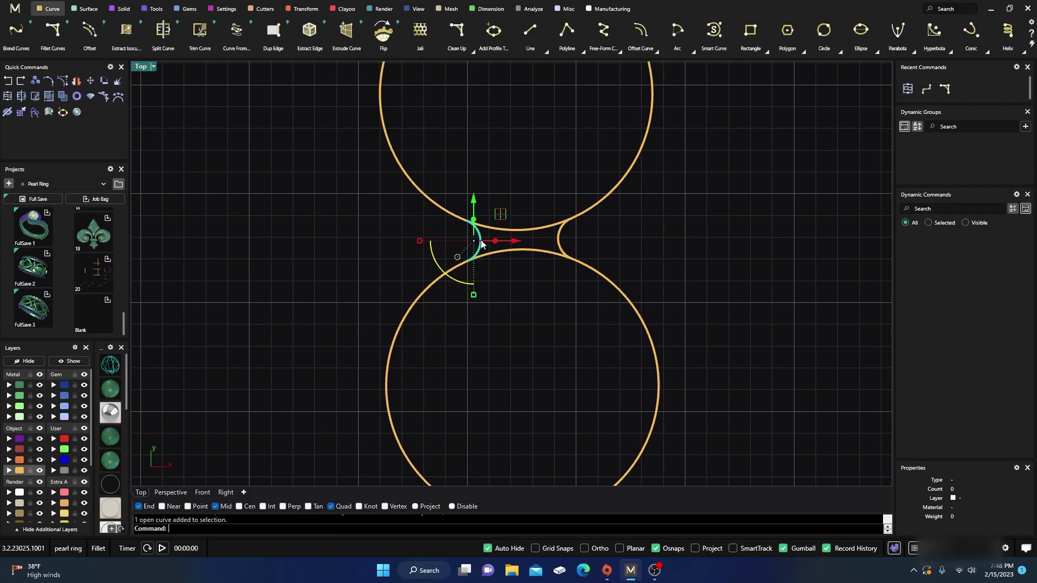
shift+click(561, 242)
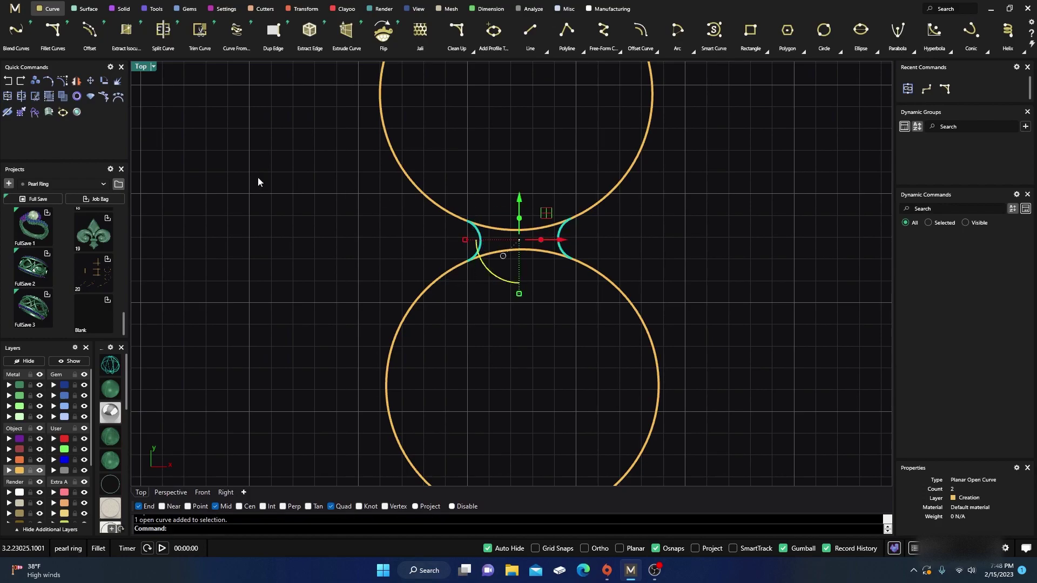
click(34, 112)
drag(549, 280, 510, 201)
scroll(509, 216, down, 4)
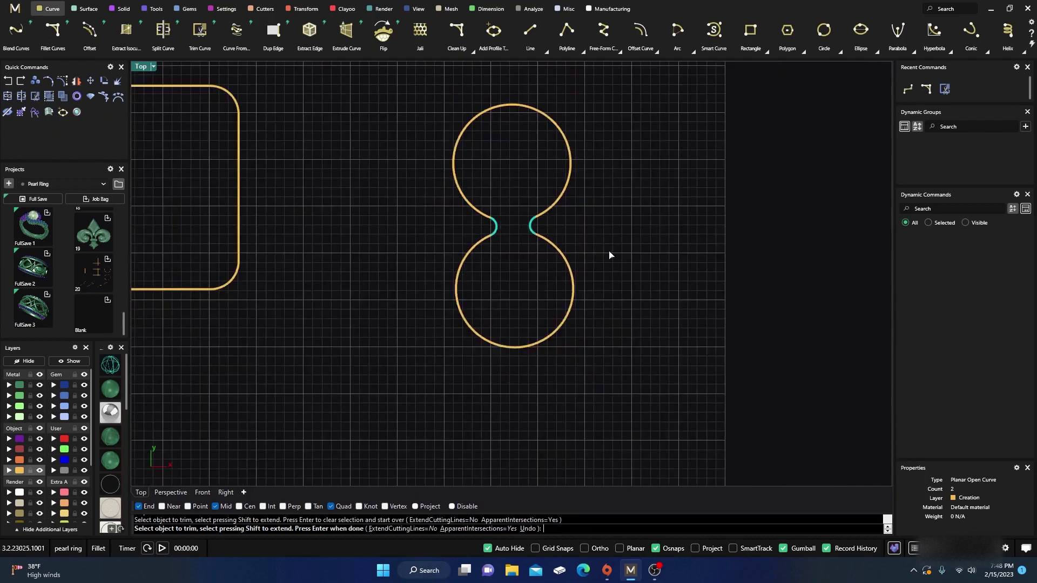
key(Return)
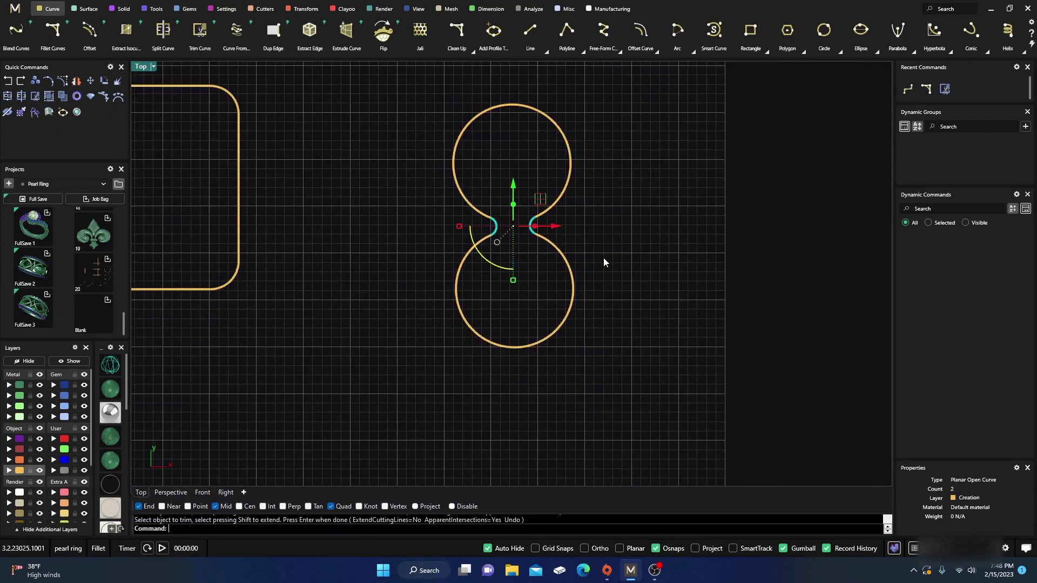
- Join the four remaining curves into one closed figure-eight curve
scroll(604, 260, down, 3)
key(Escape)
drag(490, 134, 622, 324)
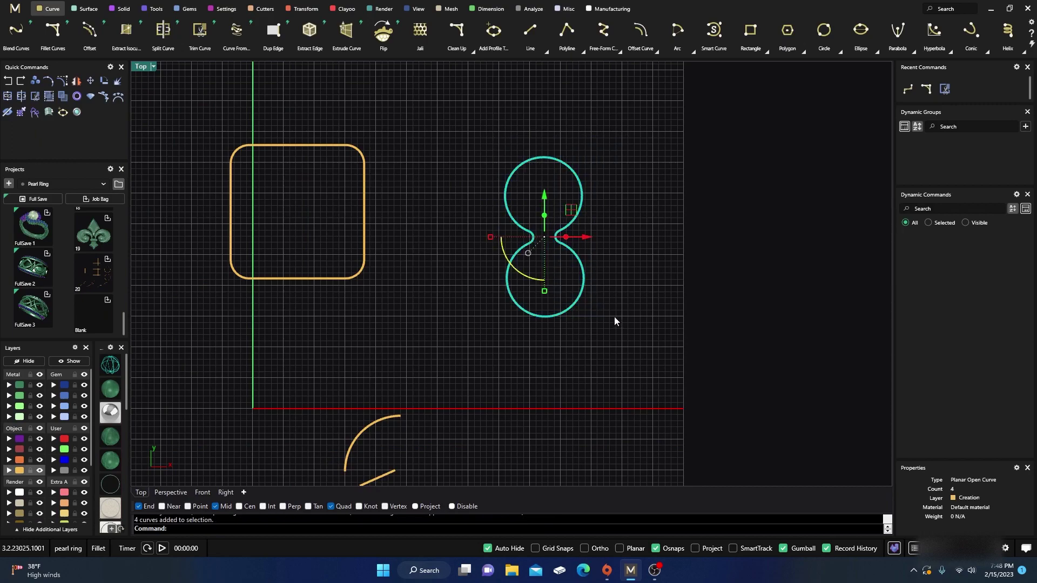
click(9, 98)
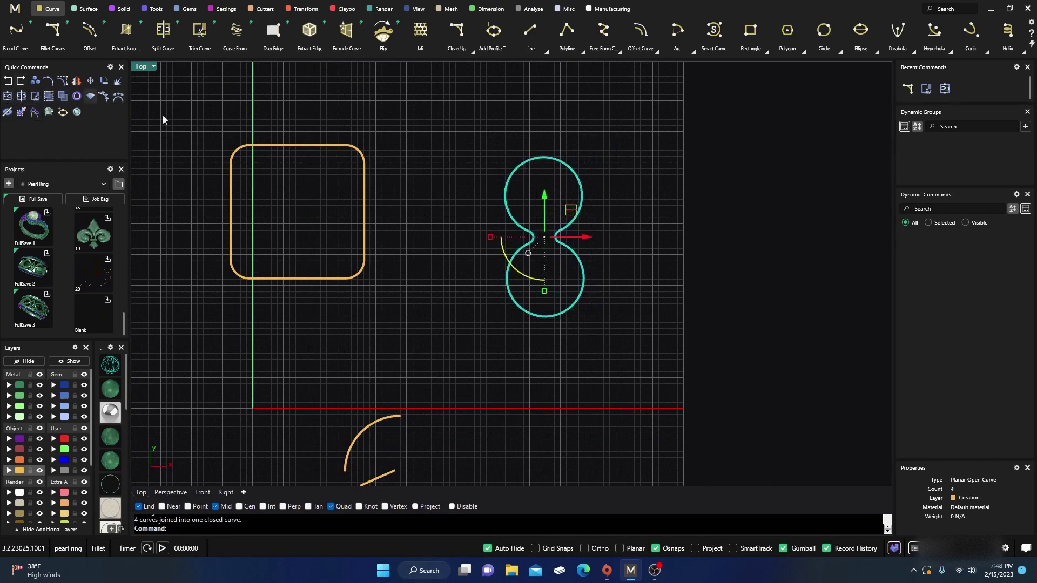
click(503, 200)
- Undo Fillet, Delete and Fillet to restore the two separate circles, then zoom in
key(Escape)
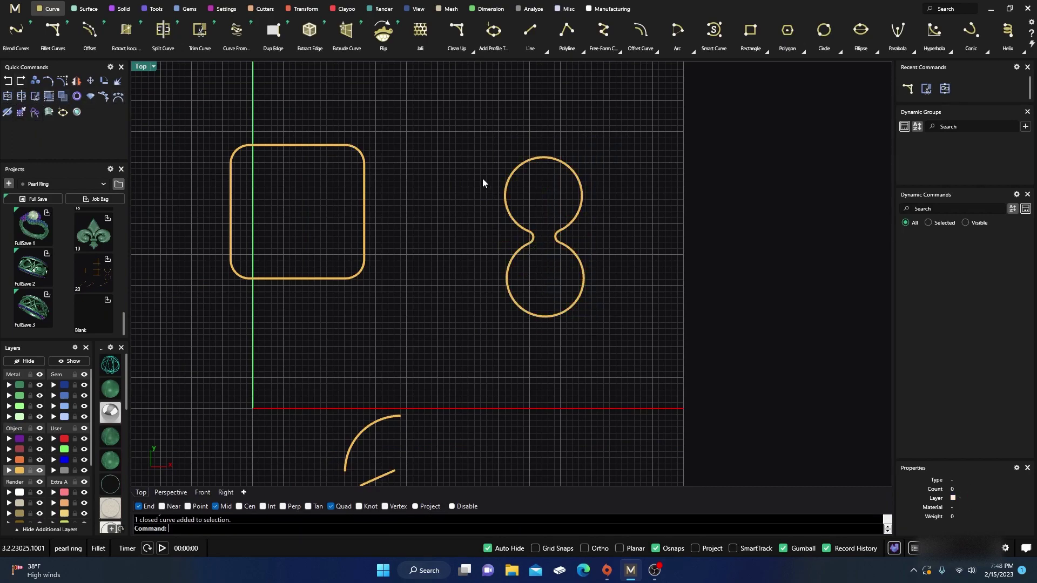
scroll(531, 270, up, 2)
scroll(543, 267, down, 5)
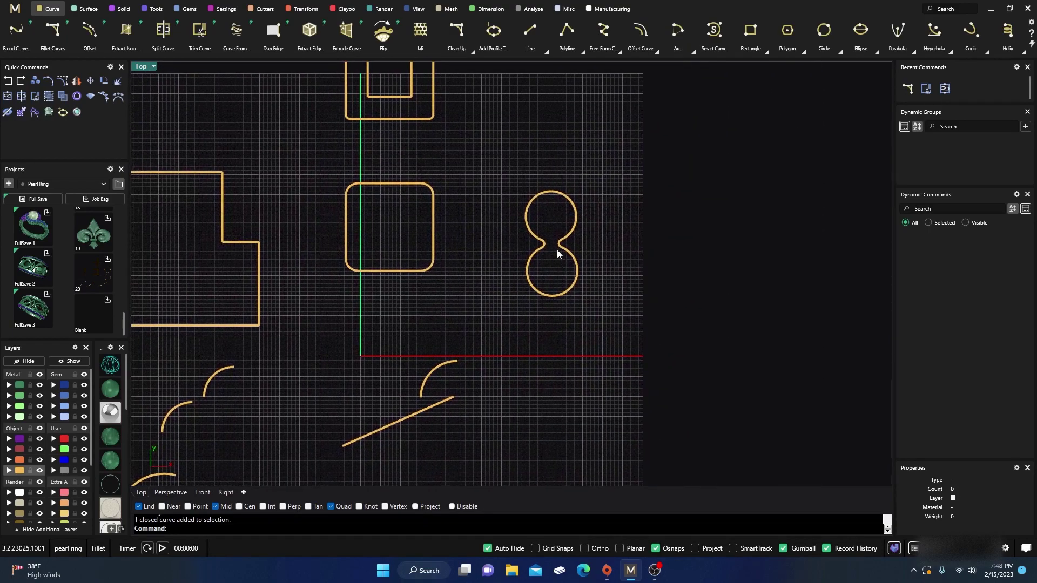
scroll(547, 254, up, 3)
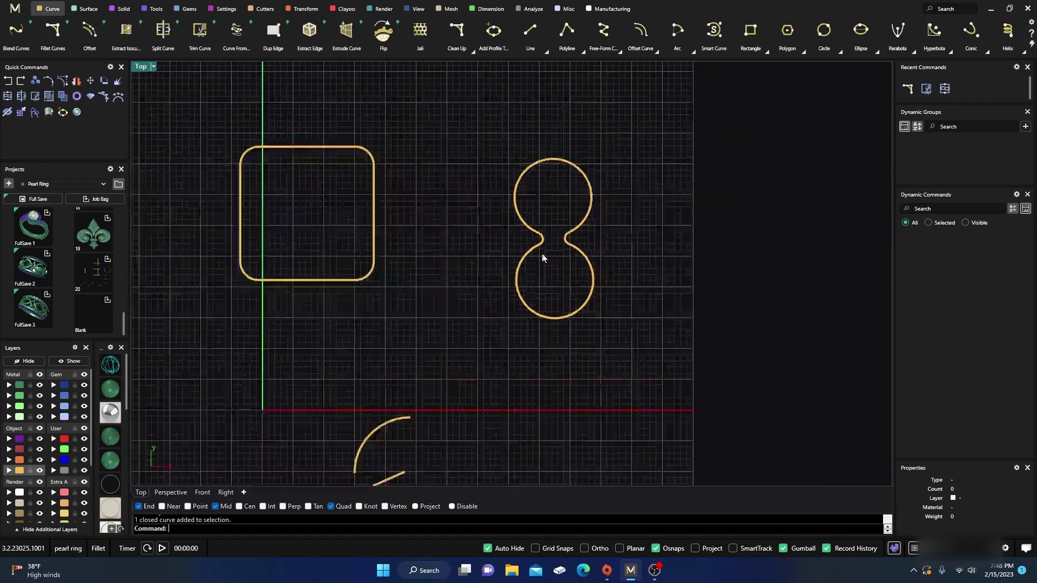
click(9, 82)
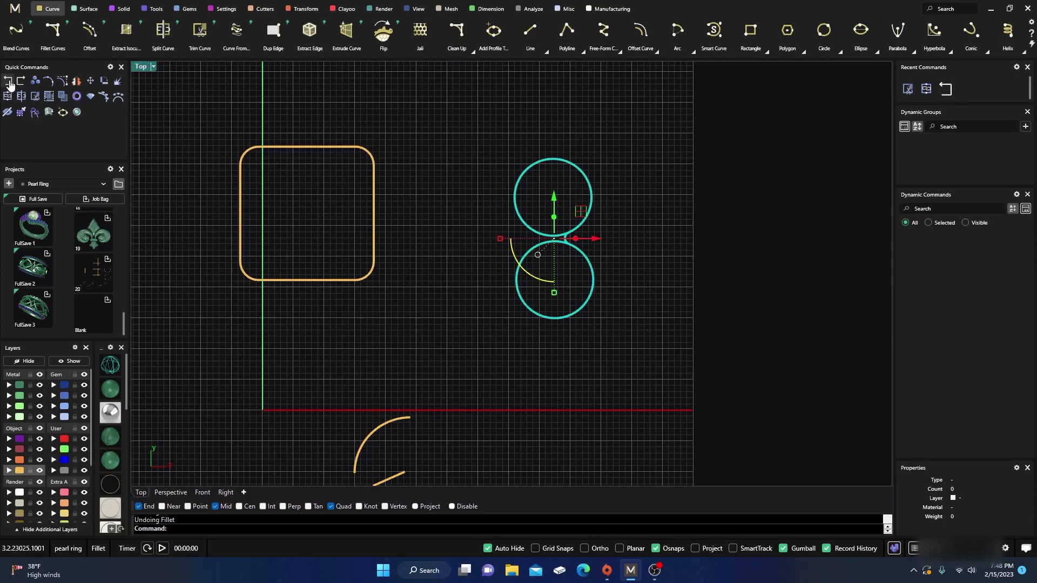
click(10, 82)
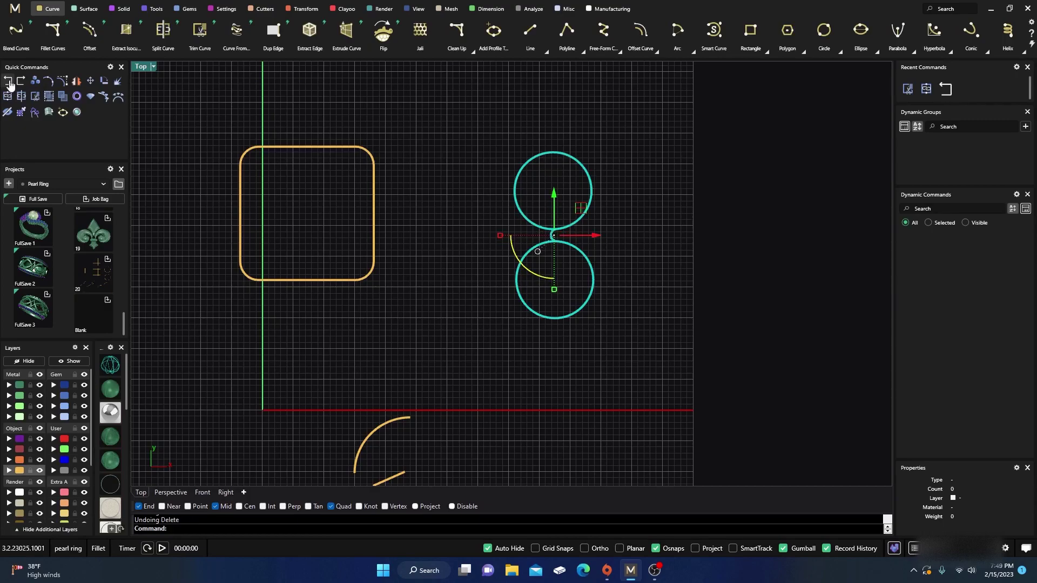
click(9, 82)
click(448, 179)
drag(571, 267, 566, 224)
click(604, 227)
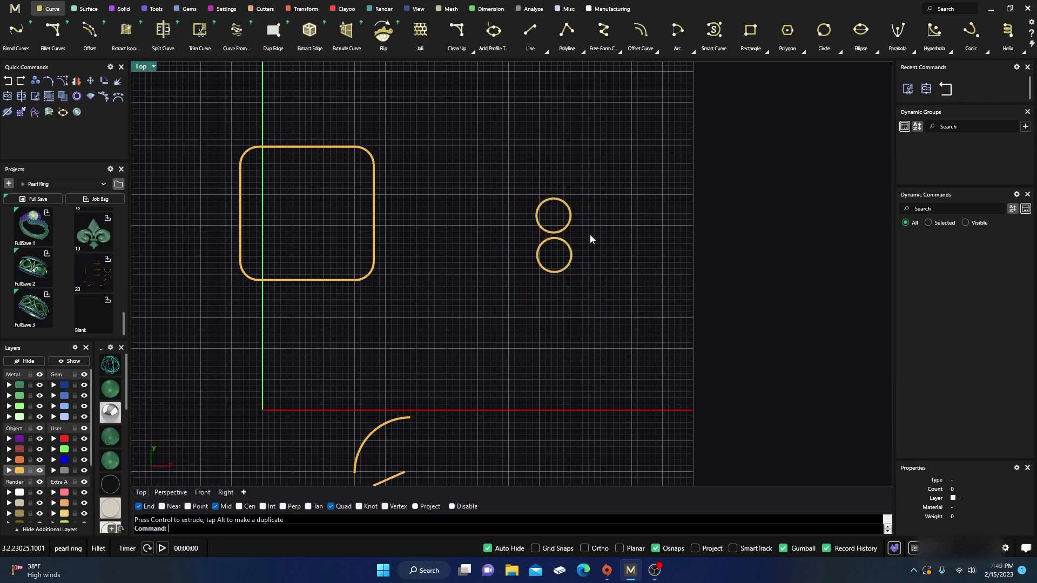
scroll(589, 235, up, 5)
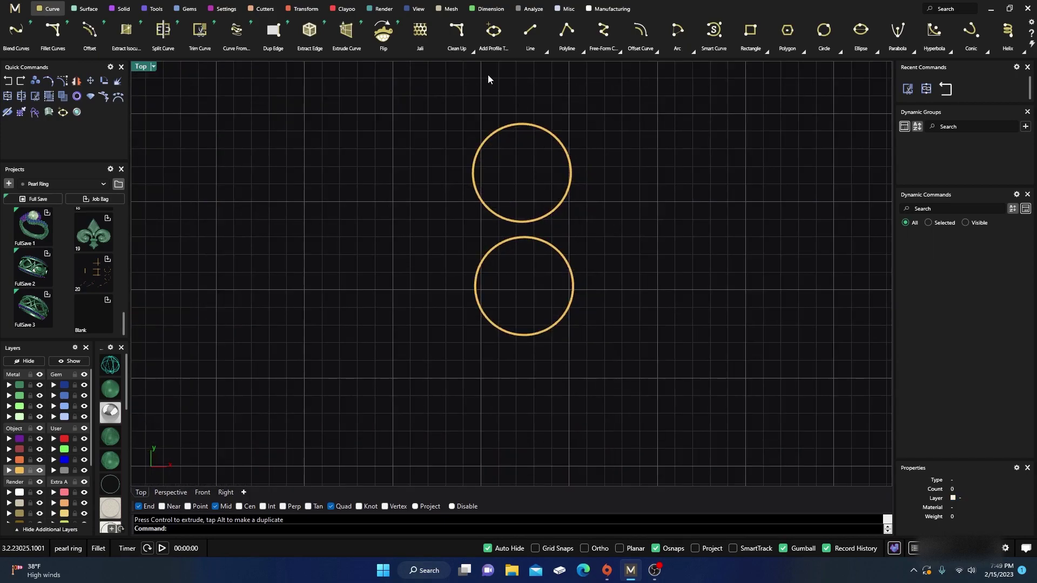
- Fillet the two small circles with radius-1 arcs on the right and left sides
click(471, 51)
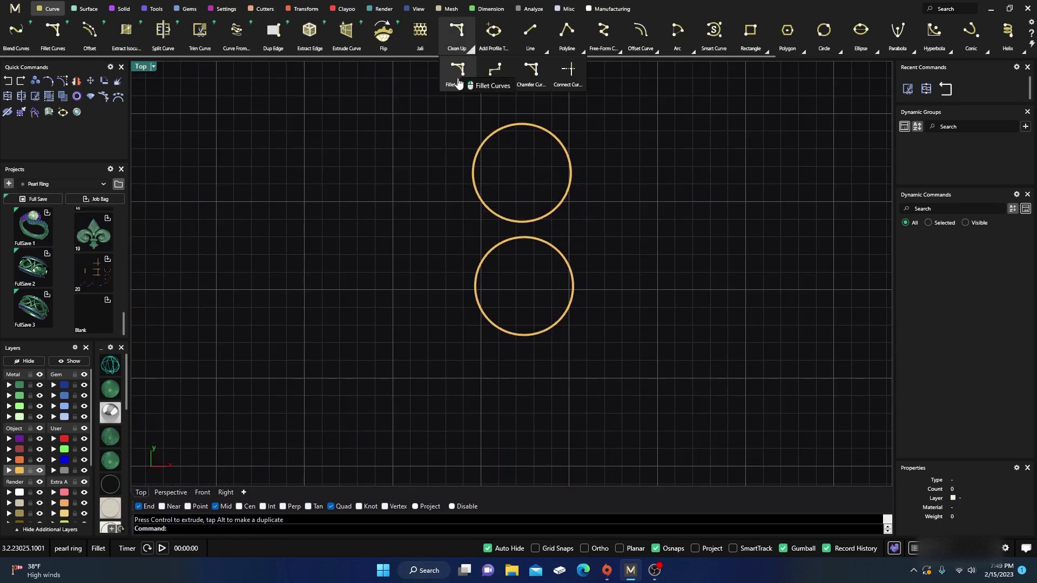
click(458, 71)
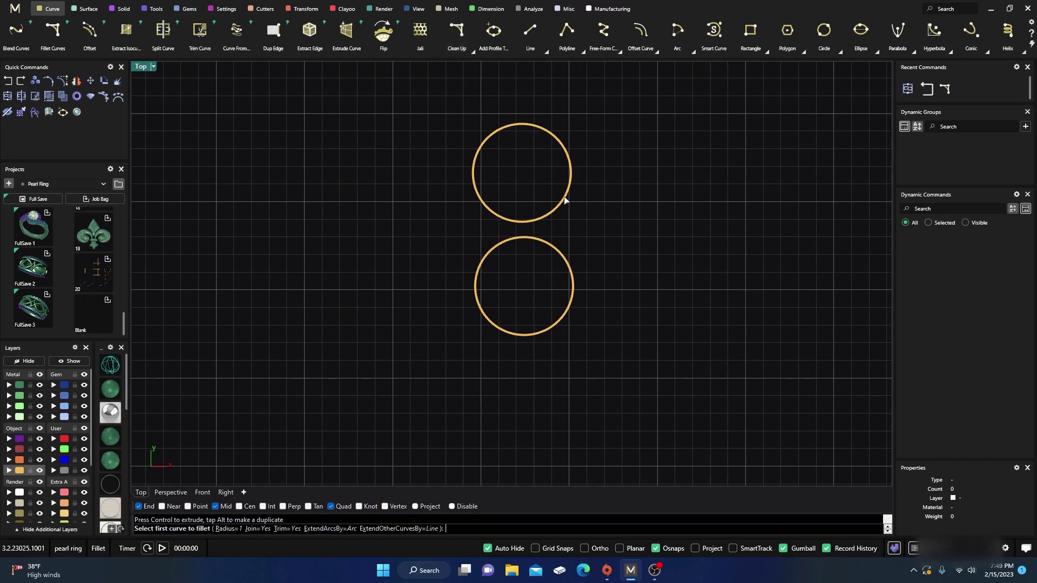
click(570, 192)
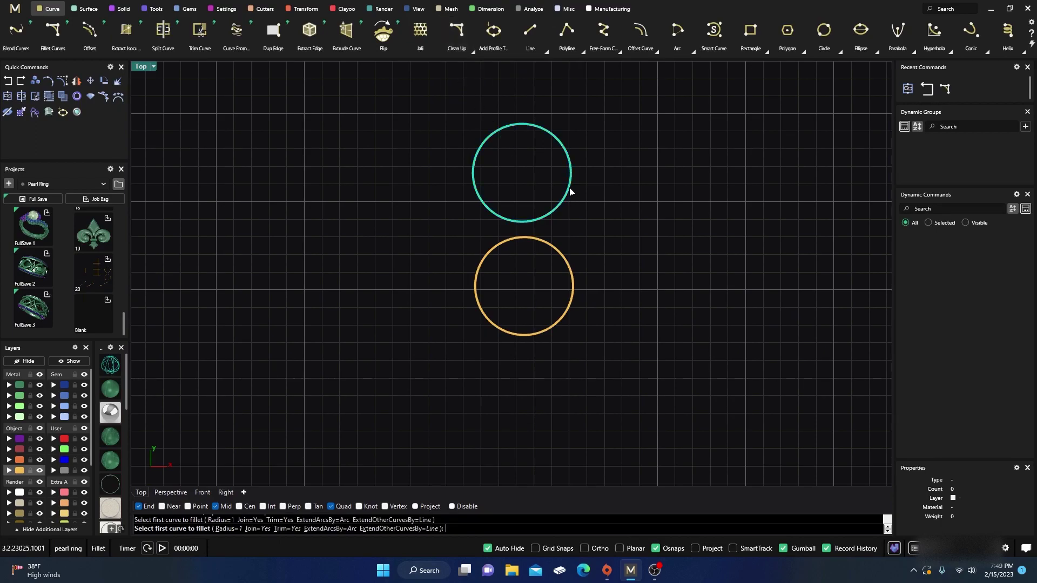
click(573, 274)
key(Return)
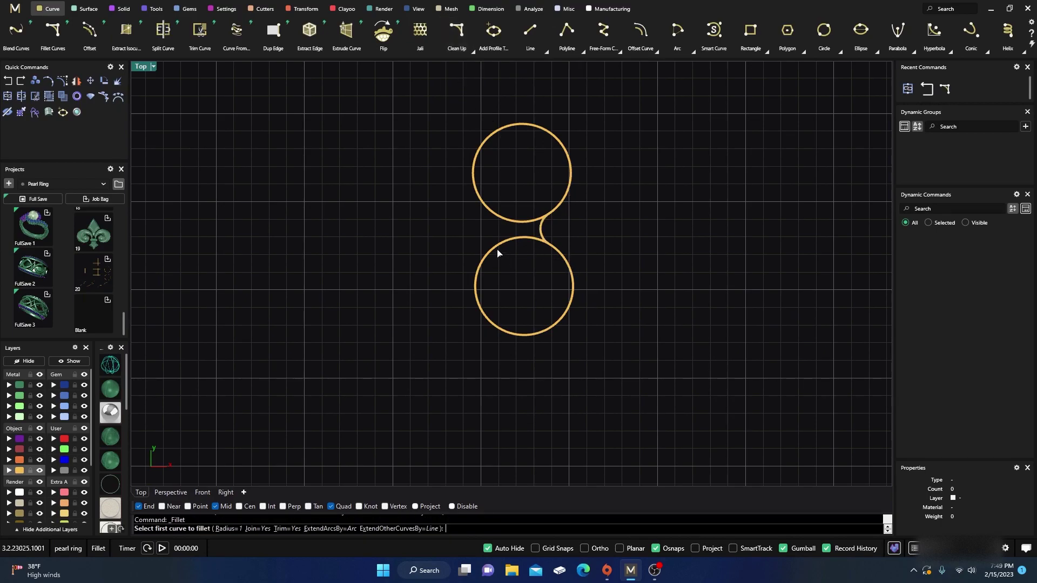
click(475, 276)
click(475, 196)
scroll(528, 210, down, 8)
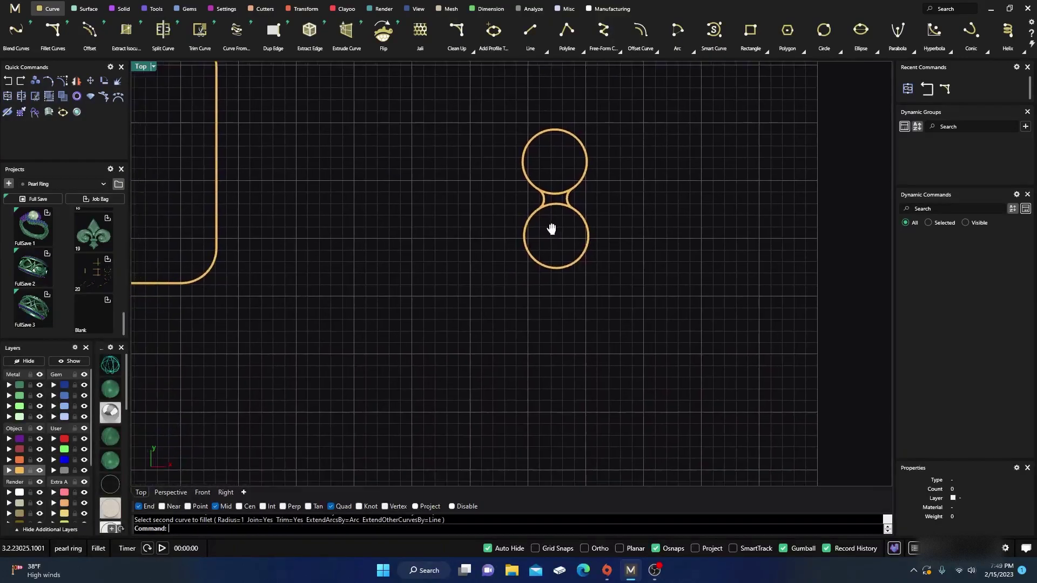
scroll(548, 243, down, 6)
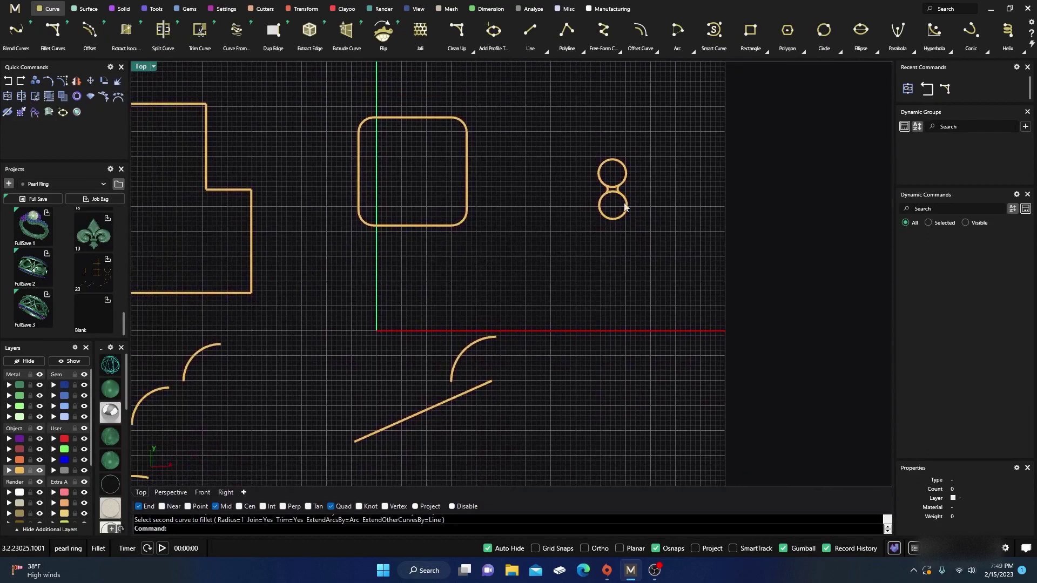
scroll(472, 260, up, 6)
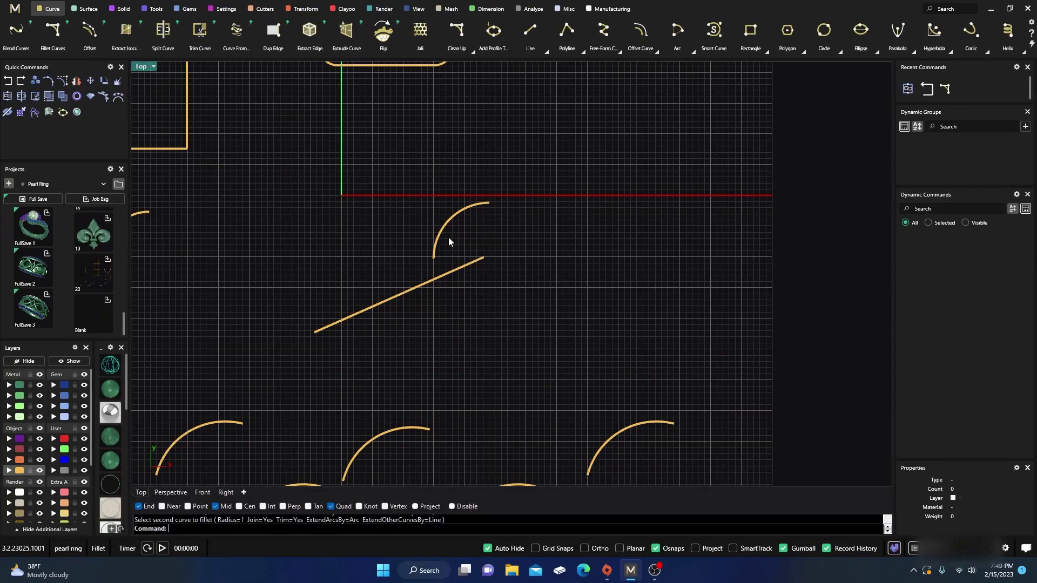
- Start Fillet Curves with Join on, ExtendArcsBy=Arc and ExtendOtherCurvesBy=Smooth
click(473, 52)
click(458, 70)
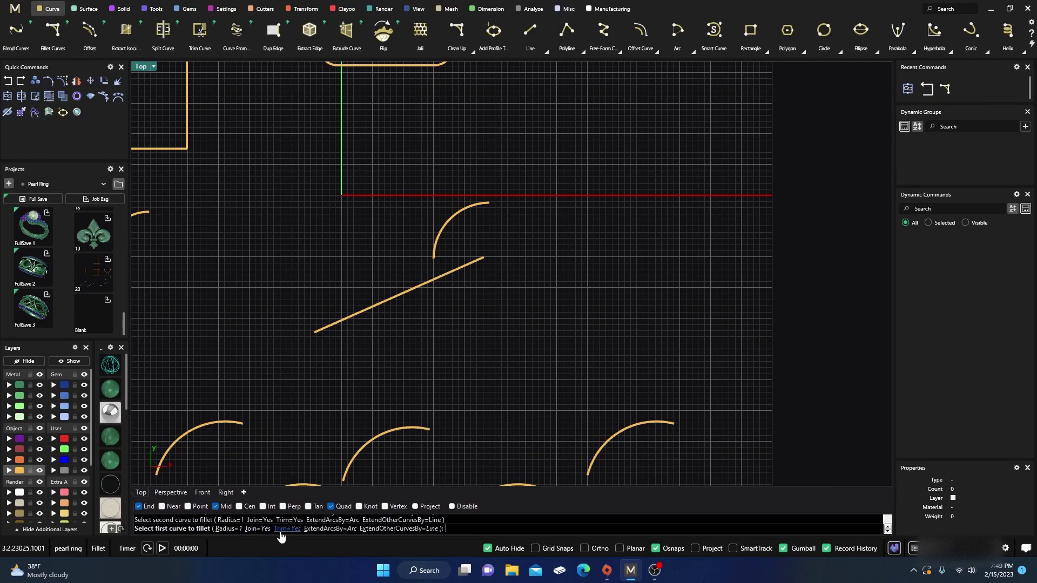
click(259, 528)
click(258, 529)
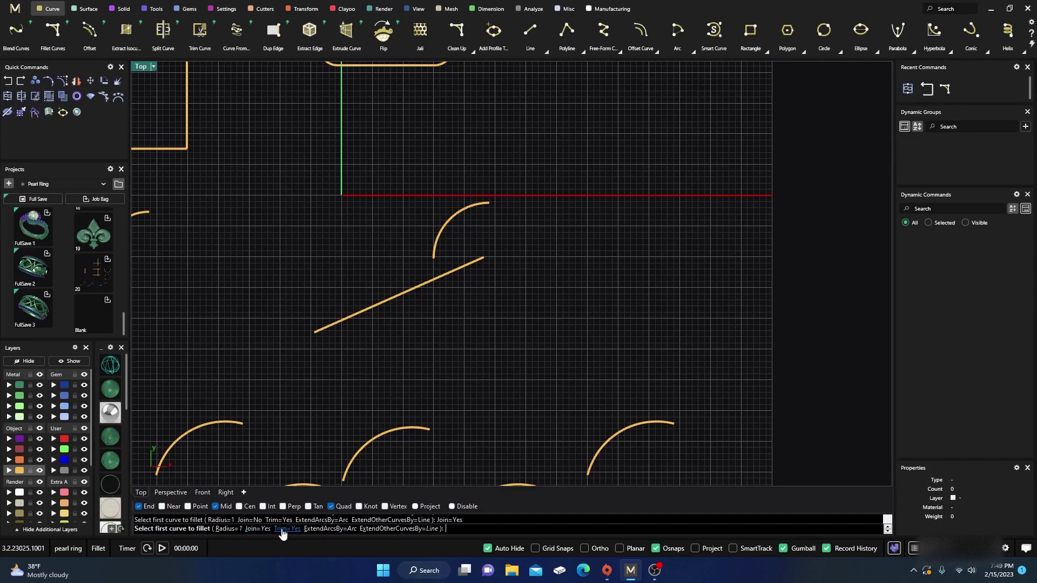
click(331, 529)
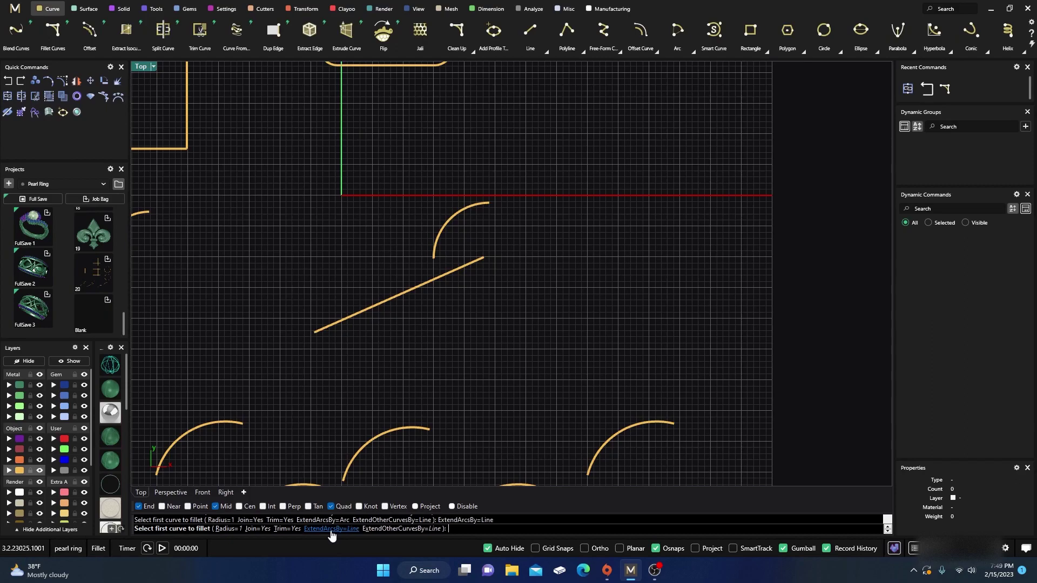
click(331, 530)
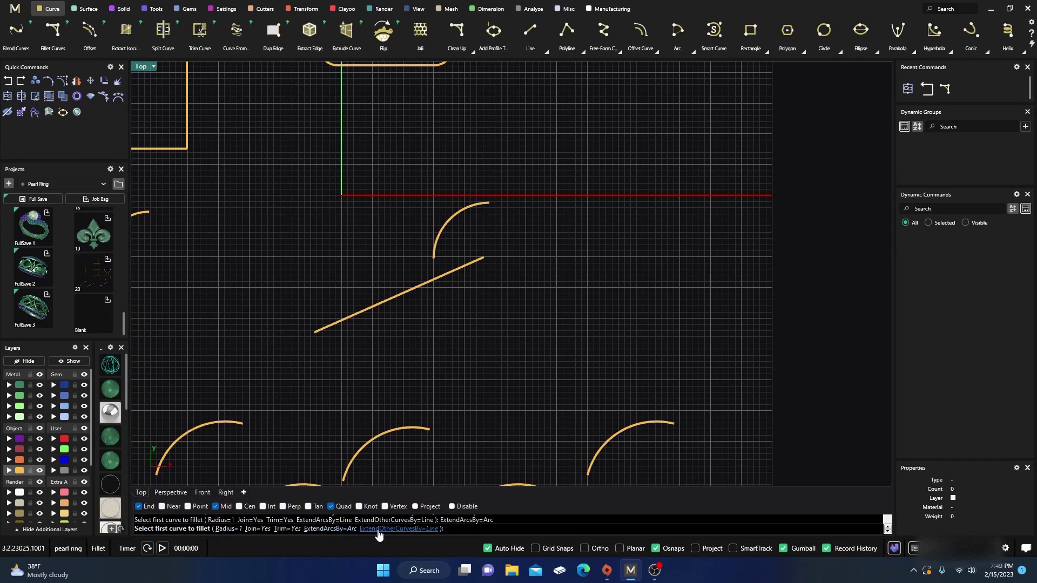
click(400, 529)
click(381, 529)
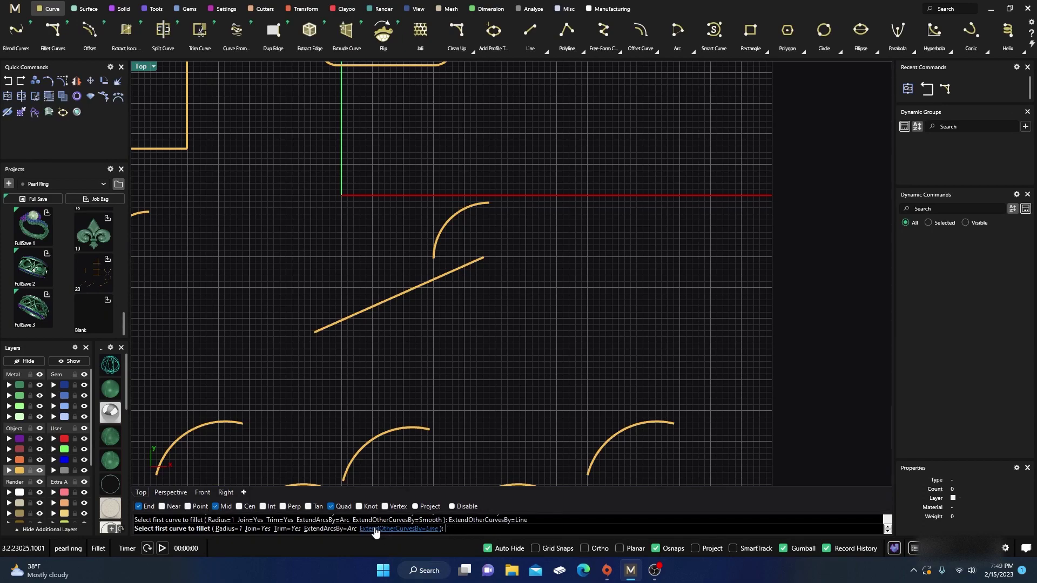
click(334, 530)
click(334, 530)
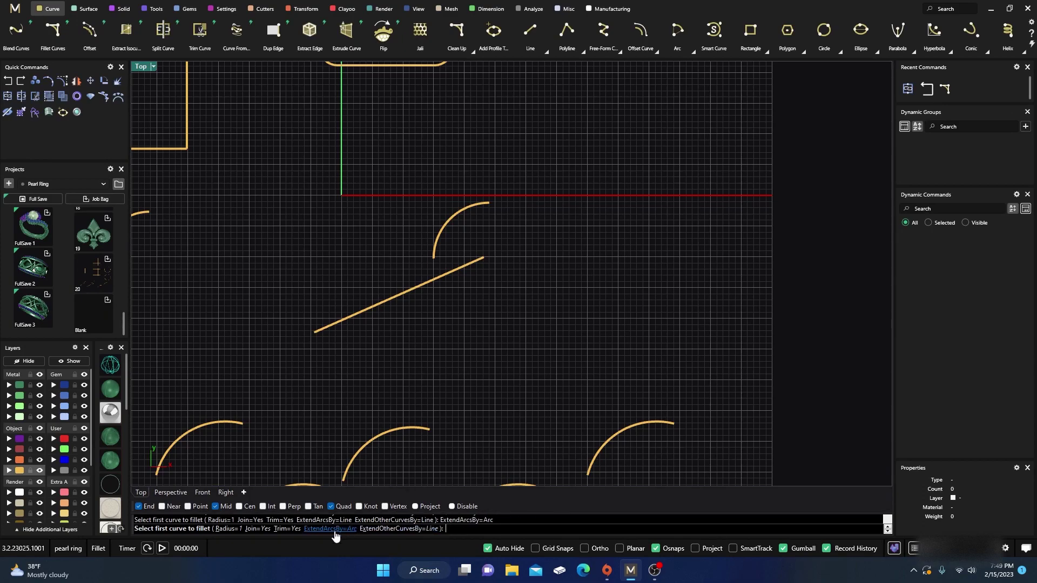
click(399, 530)
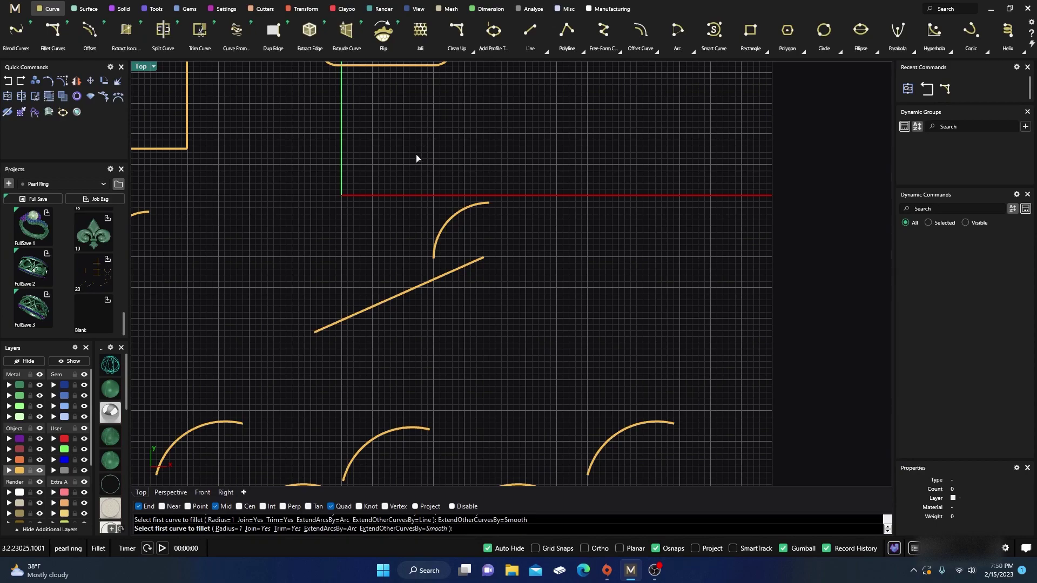
- Fillet the arc with the slanted line, inspect the result, then undo it
click(433, 257)
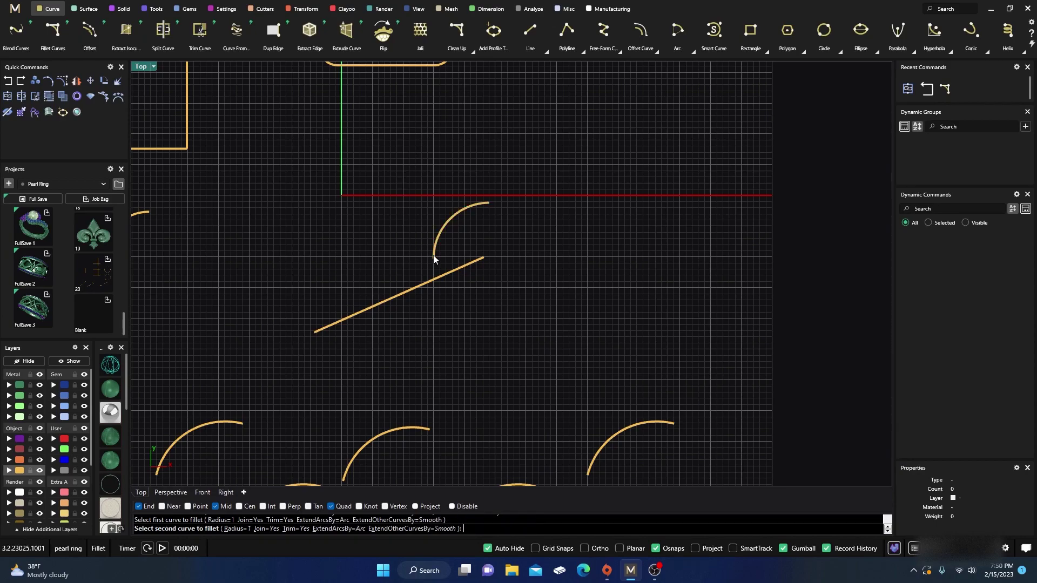
click(411, 294)
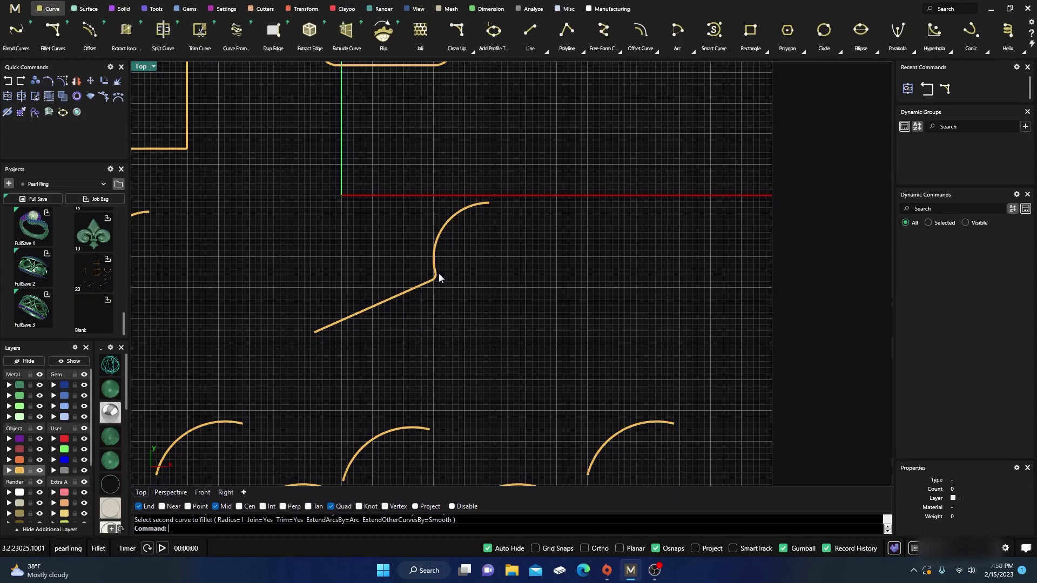
click(424, 289)
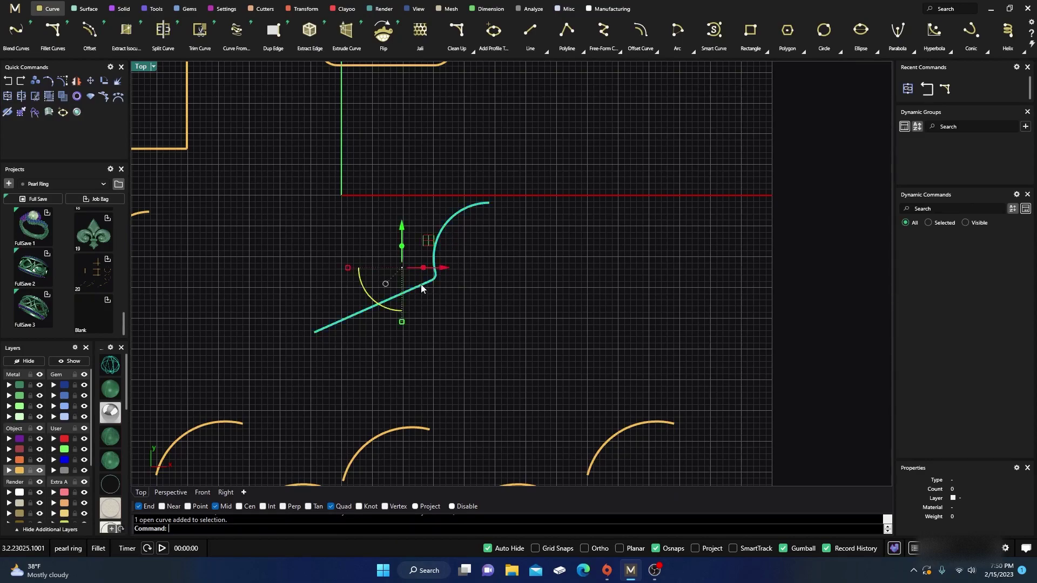
click(461, 307)
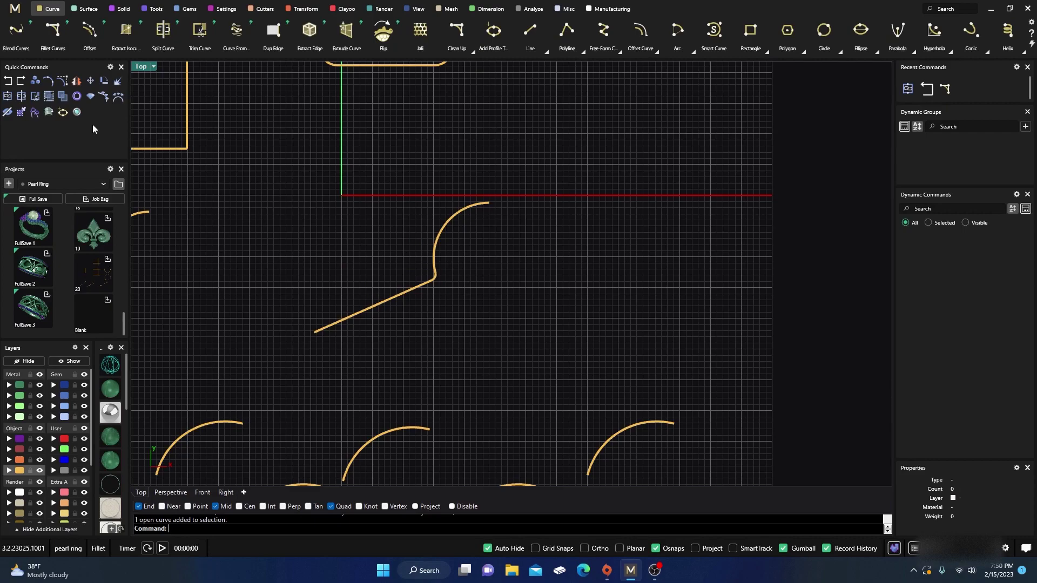
click(9, 82)
key(ctrl+z)
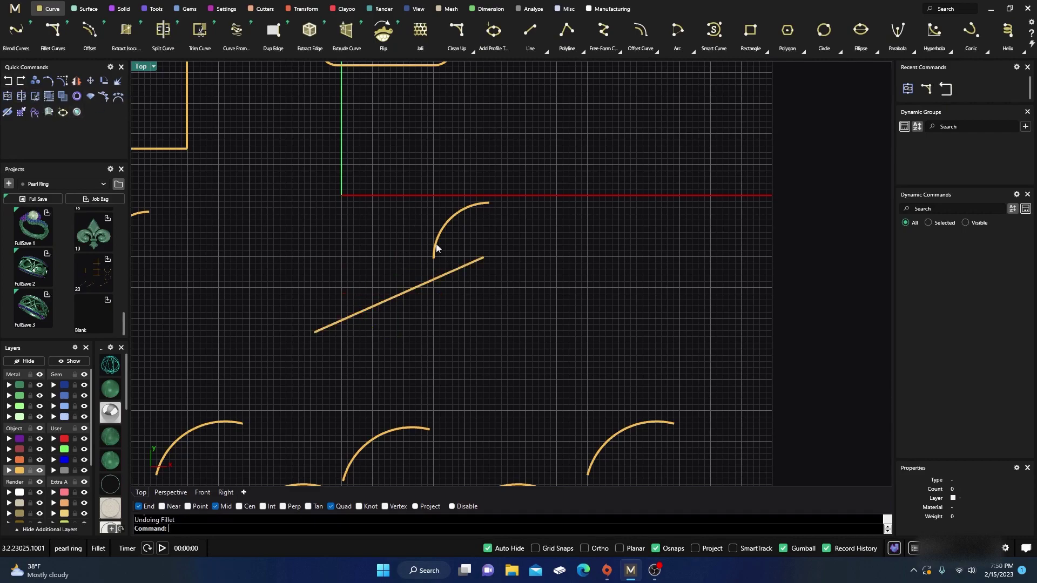
- Refillet the arc and the slanted line into one smooth joined curve
right_drag(475, 323, 484, 311)
key(Return)
click(441, 268)
click(445, 243)
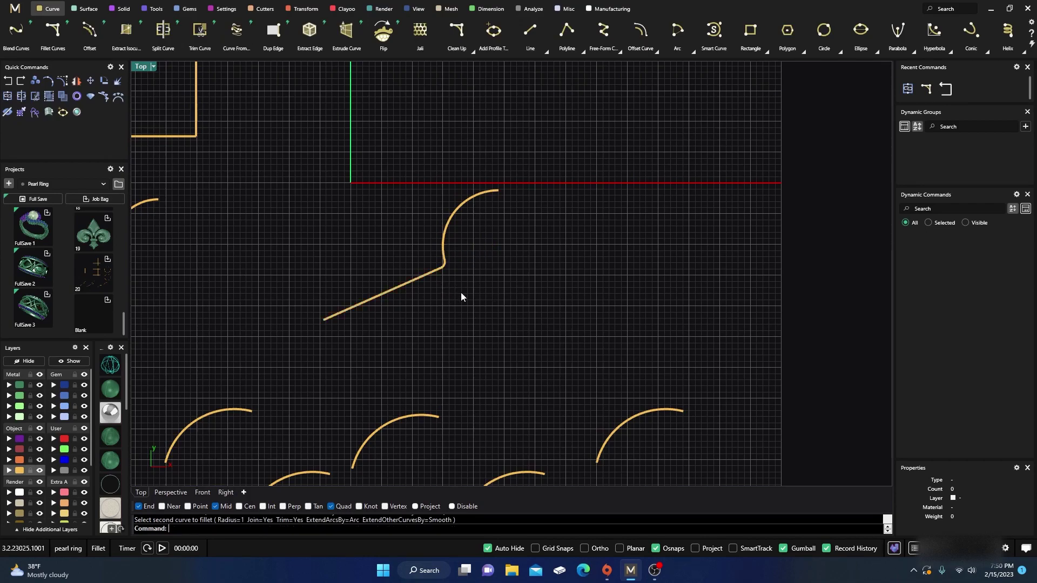
scroll(461, 297, down, 2)
right_drag(461, 297, 547, 328)
scroll(331, 283, up, 2)
scroll(359, 261, up, 2)
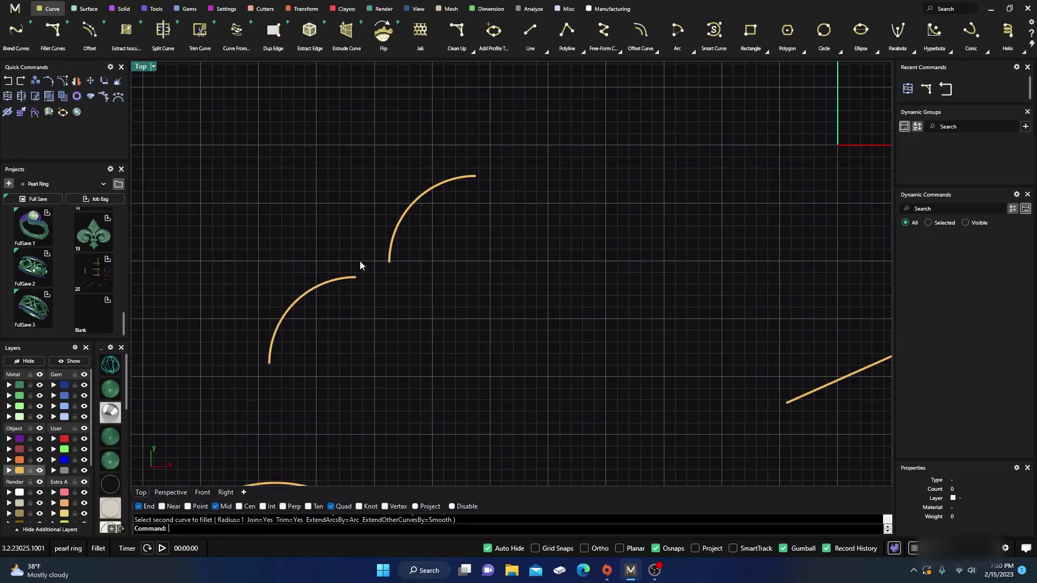
- Test a fillet between the two neighbouring arcs, then undo it
key(Return)
click(389, 259)
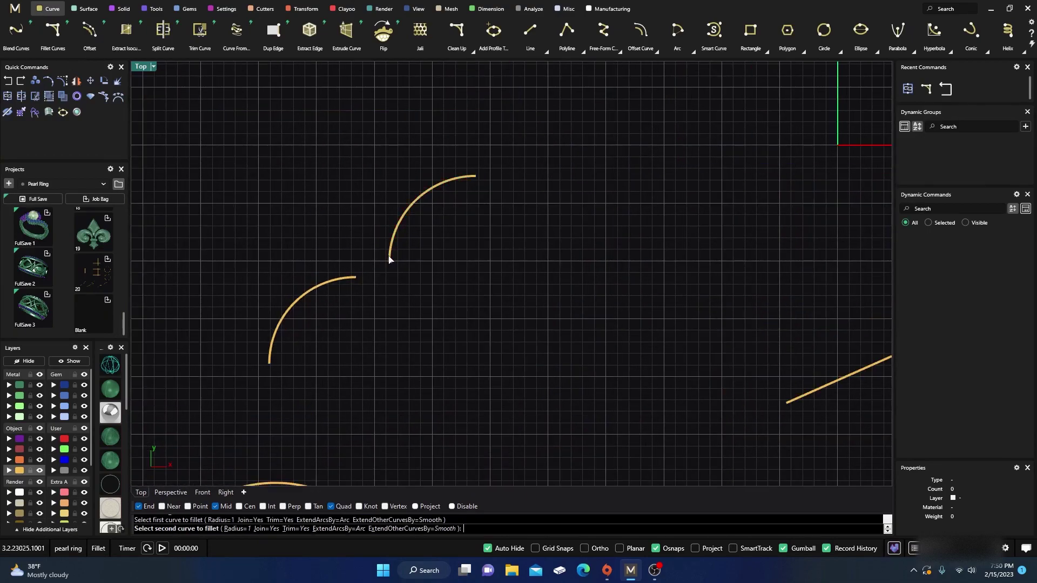
click(351, 279)
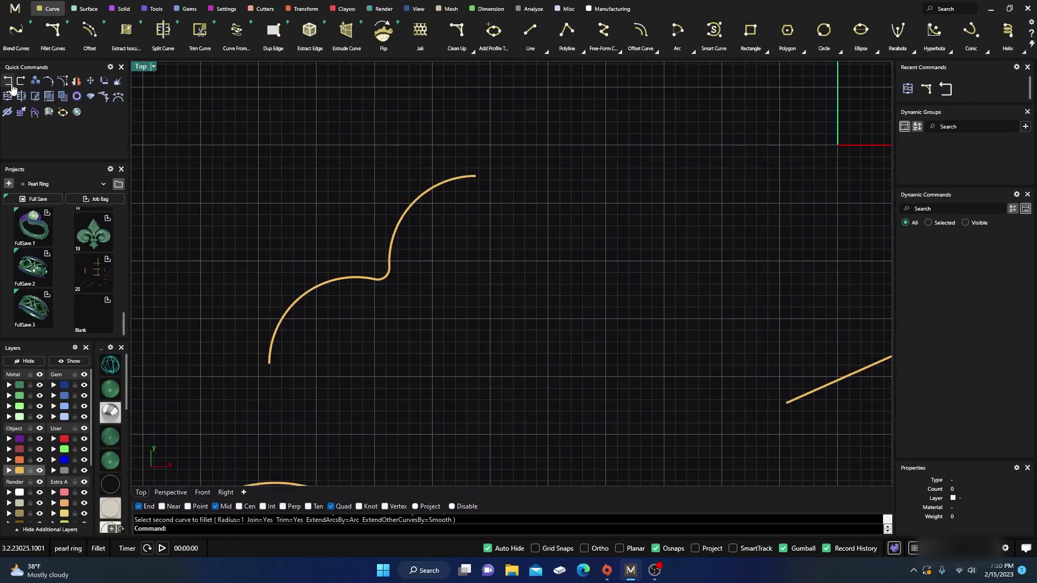
click(370, 283)
click(320, 221)
click(9, 82)
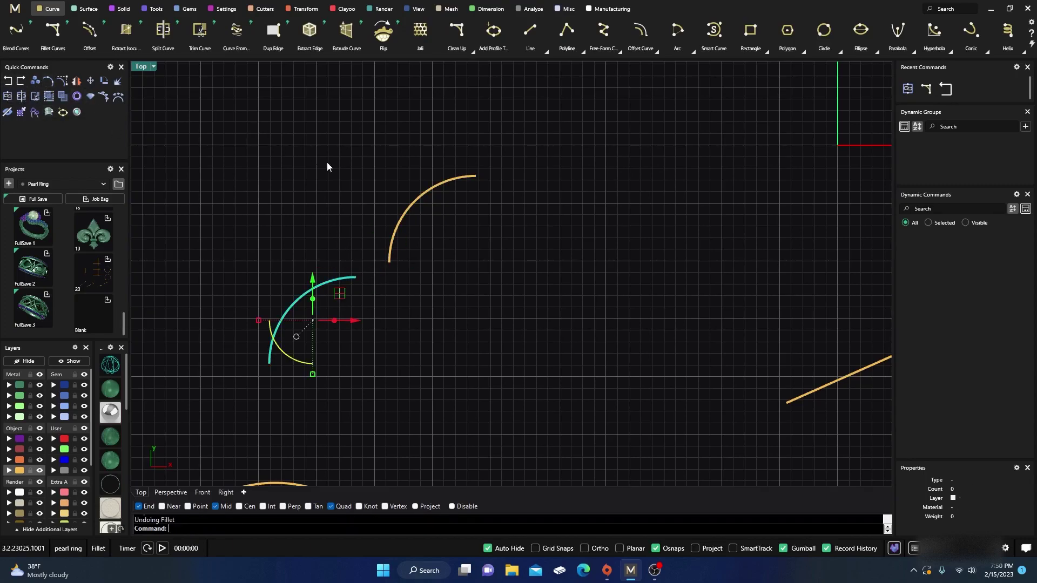
scroll(378, 202, down, 5)
click(436, 268)
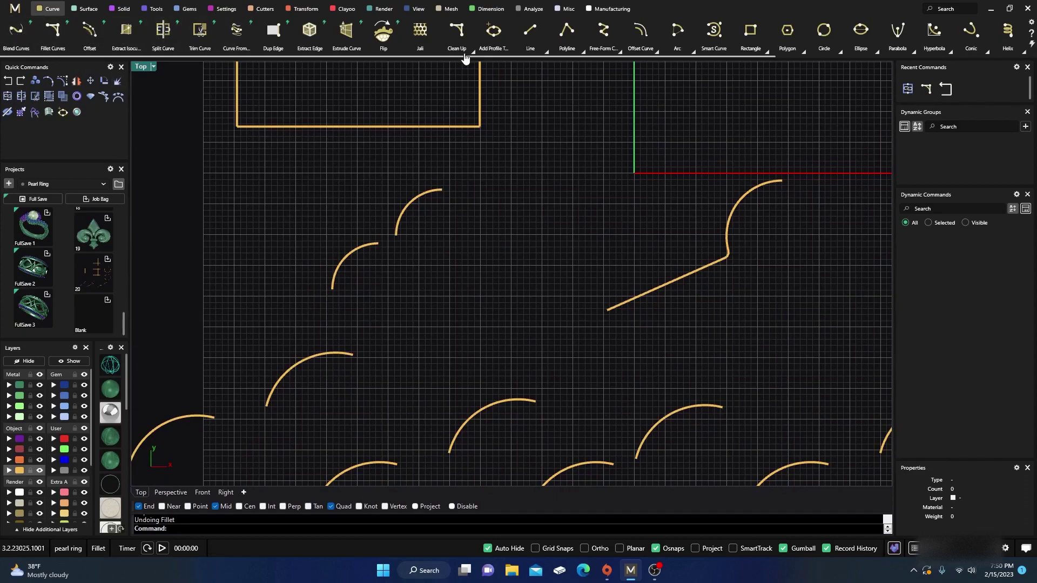
- Set fillet options ExtendArcsBy=Line and ExtendOtherCurvesBy=Line, then cancel the command
mouse_move(471, 49)
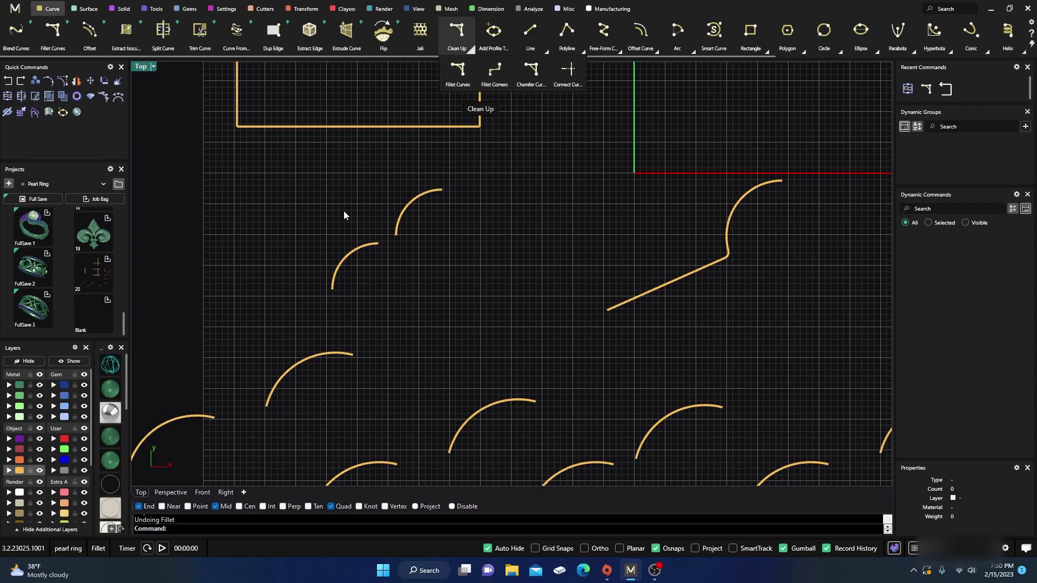
scroll(595, 274, down, 3)
right_drag(599, 273, 565, 293)
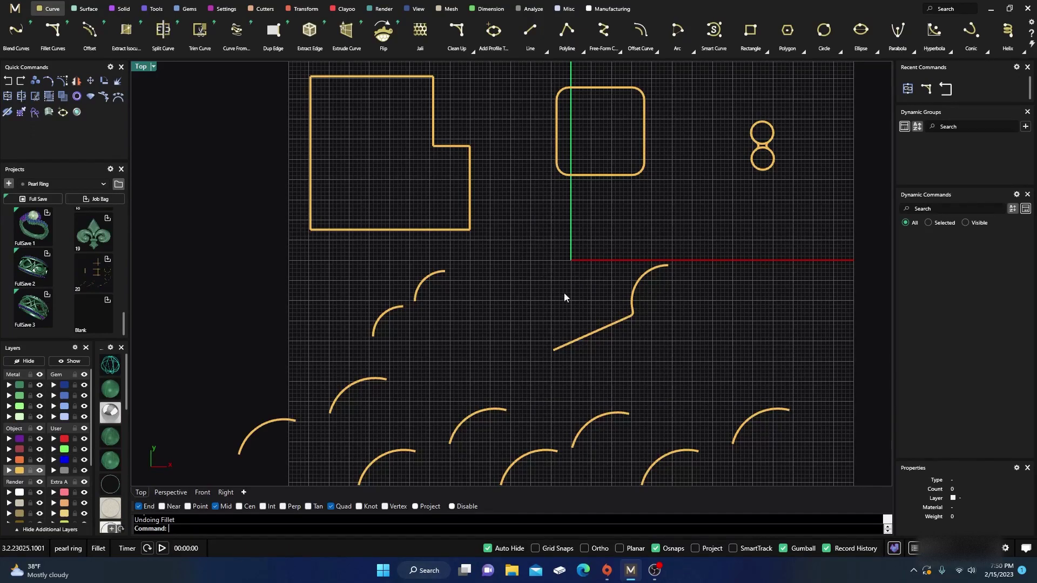
key(Return)
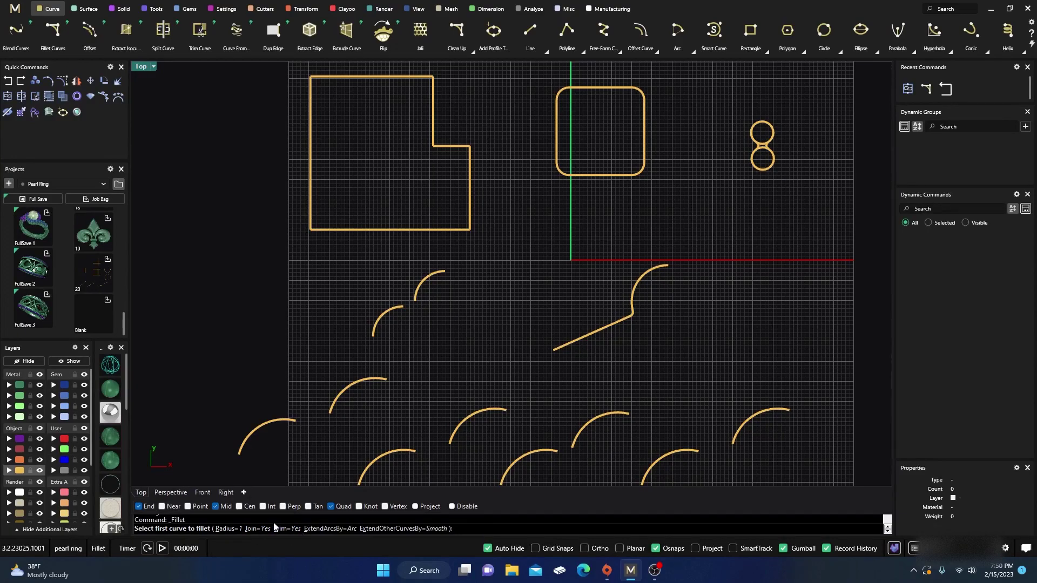
click(331, 530)
click(411, 529)
click(348, 532)
click(383, 531)
click(338, 532)
click(385, 532)
scroll(439, 374, up, 5)
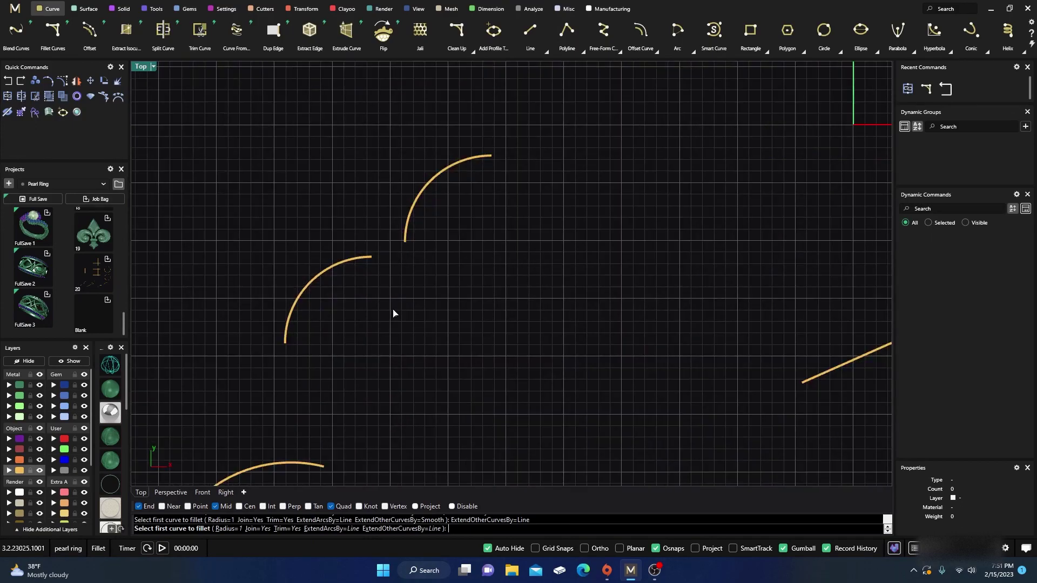
key(Escape)
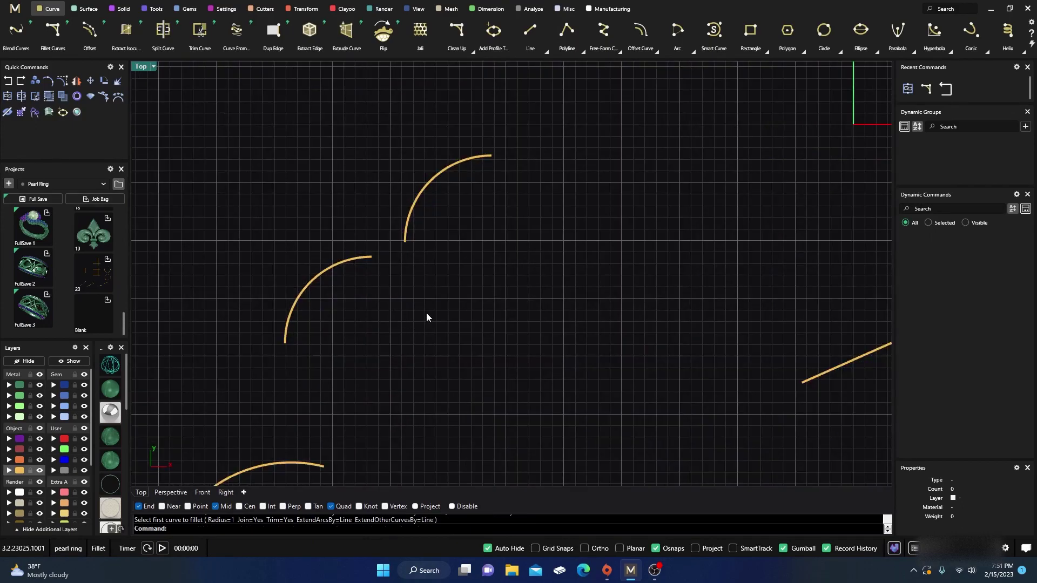
- Blend the lower and upper arcs, adjusting the blend's pull at the first arc
click(17, 33)
click(405, 241)
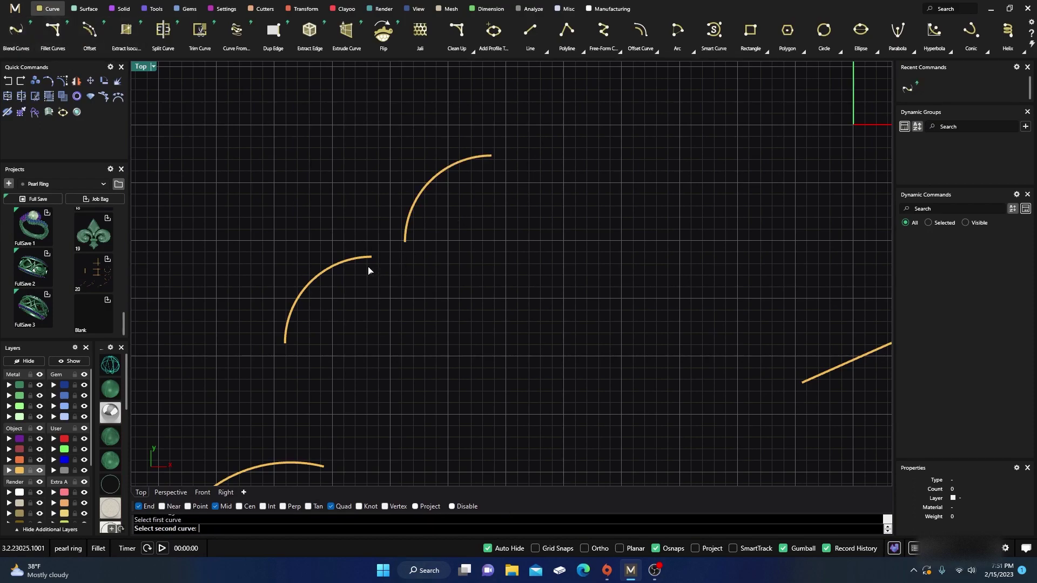
click(367, 264)
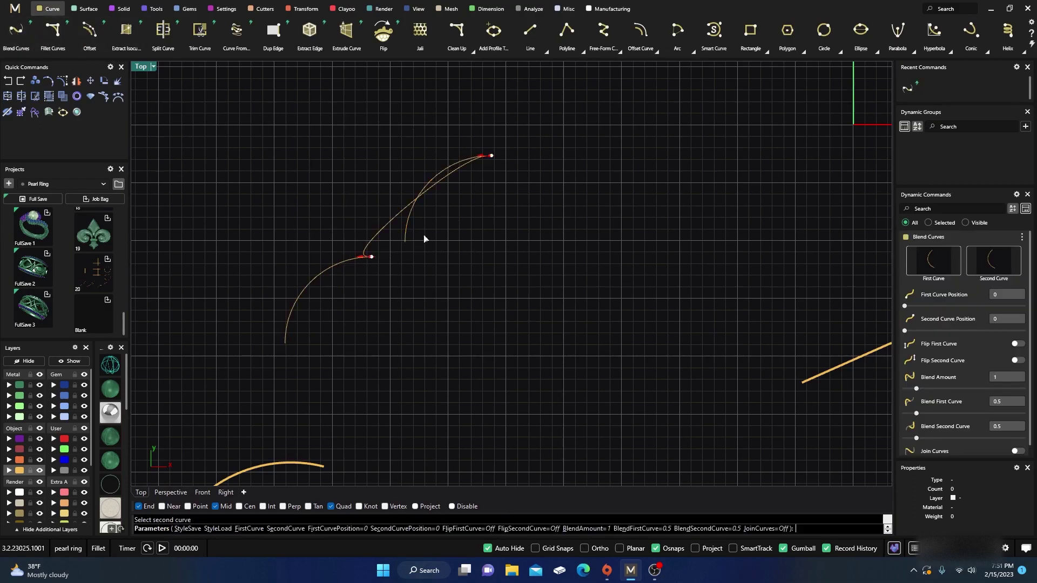
drag(484, 159, 451, 206)
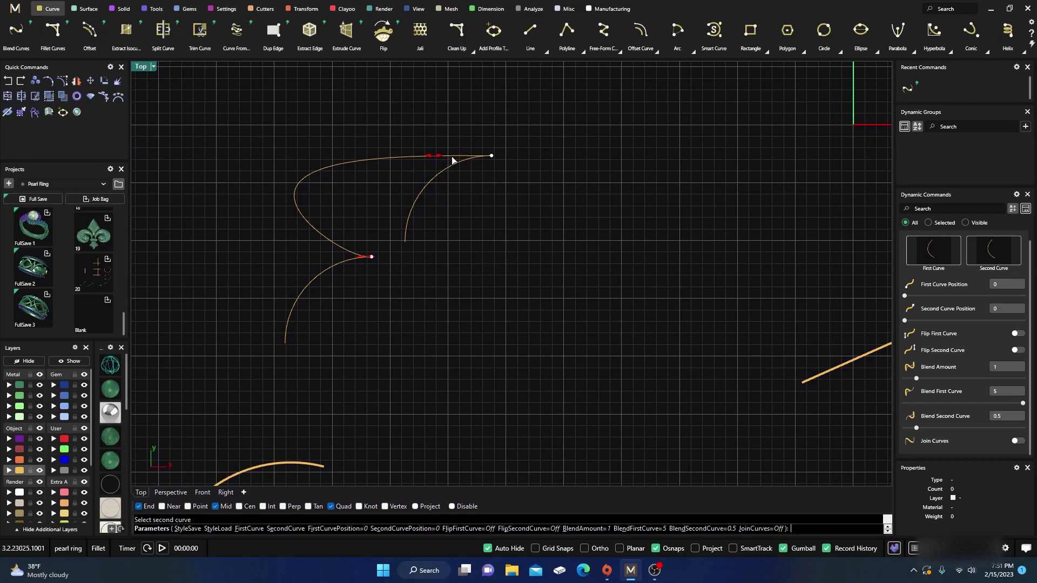
drag(432, 156, 341, 331)
scroll(491, 155, up, 3)
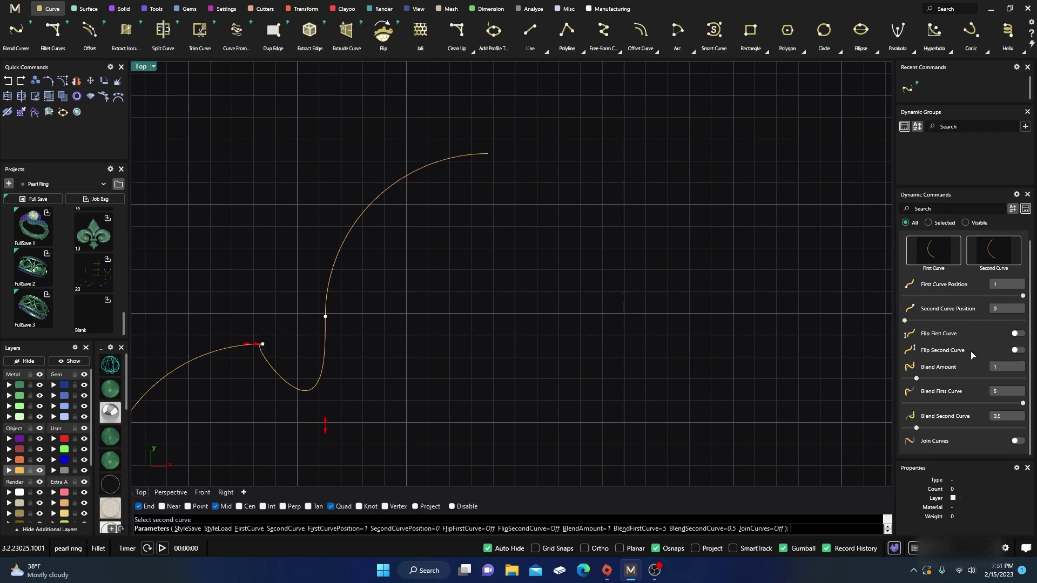
- Flip the second curve, set blends 2.9 and 0.9, and join the blend with both arcs
click(1018, 350)
drag(325, 426, 325, 379)
mouse_move(272, 345)
mouse_down()
mouse_move(292, 345)
mouse_move(280, 346)
mouse_up()
scroll(438, 315, down, 3)
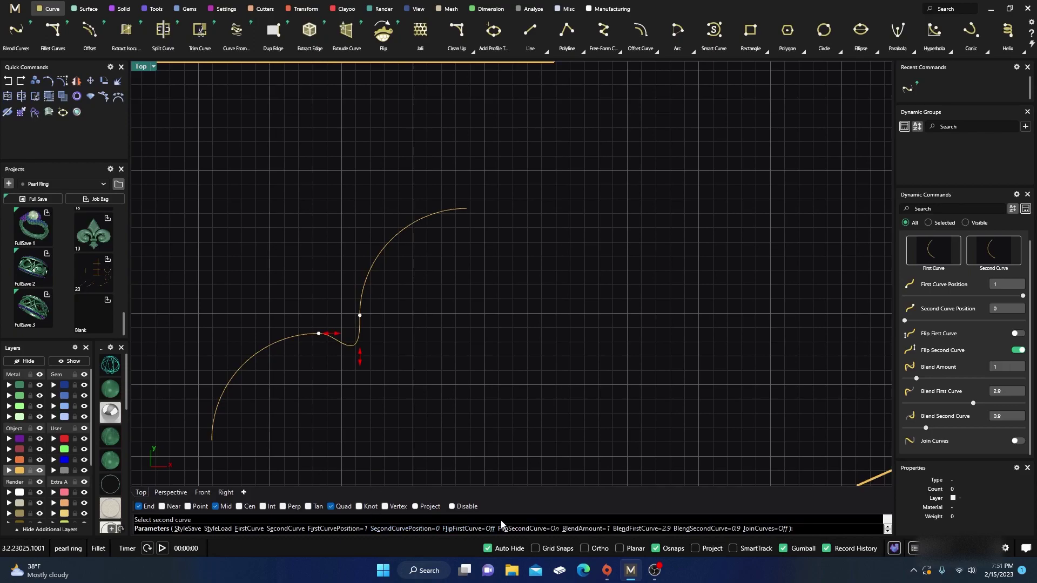
click(760, 529)
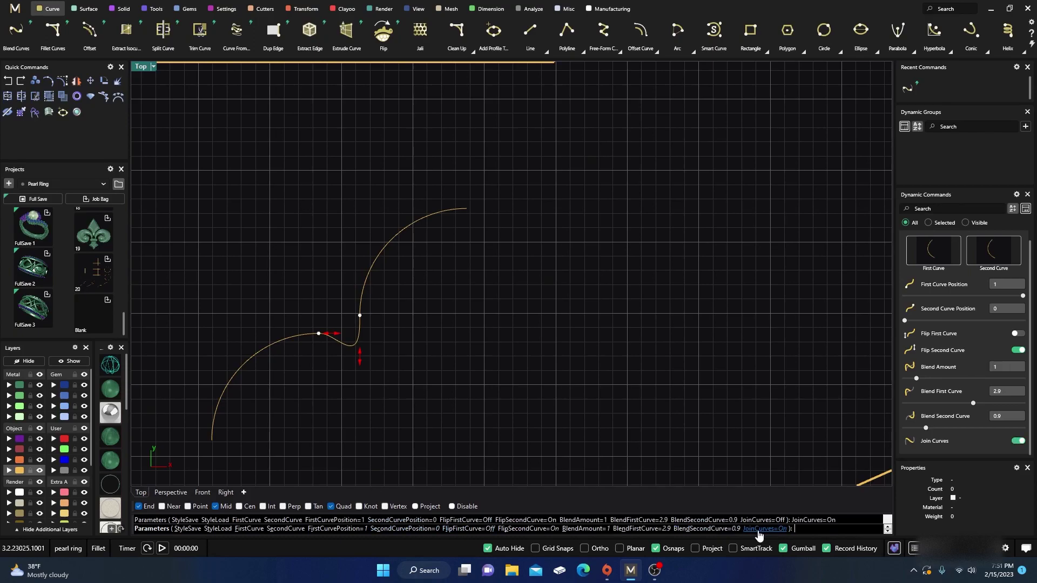
key(Return)
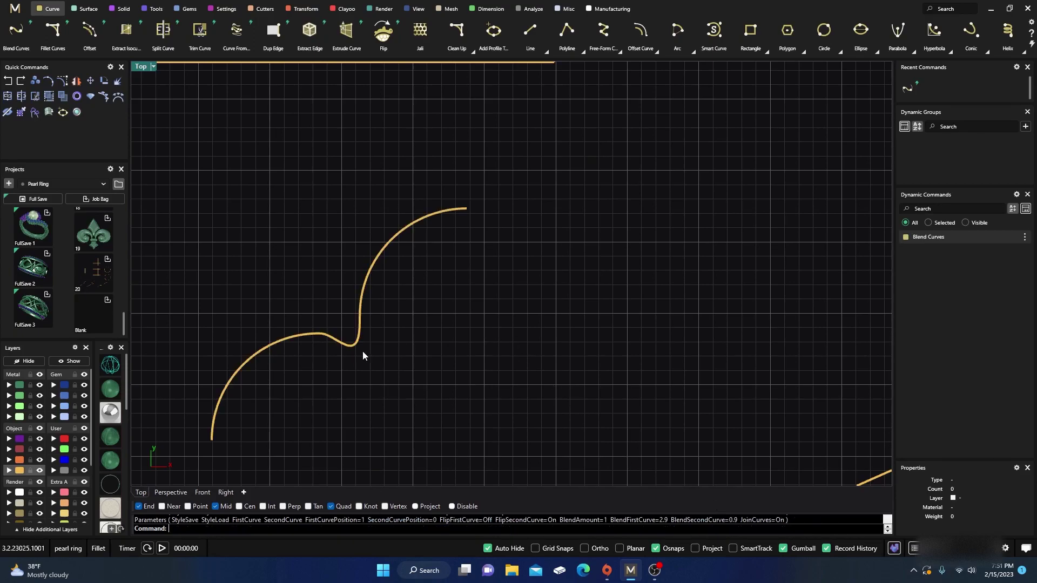
click(359, 348)
key(Escape)
- Blend the left arc to its neighbouring arc and check the resulting blend curve
scroll(329, 250, down, 5)
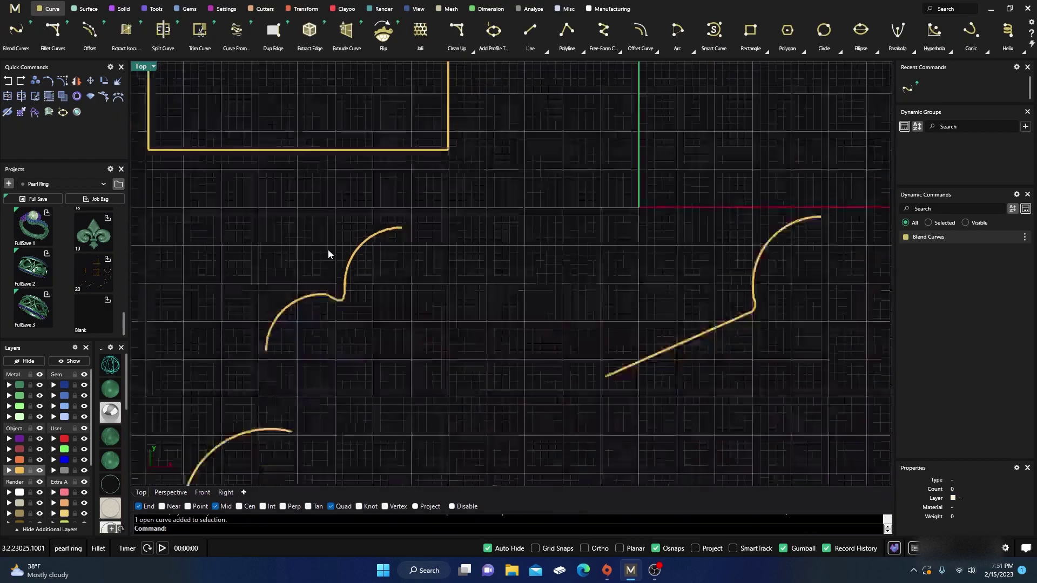
right_drag(384, 286, 413, 254)
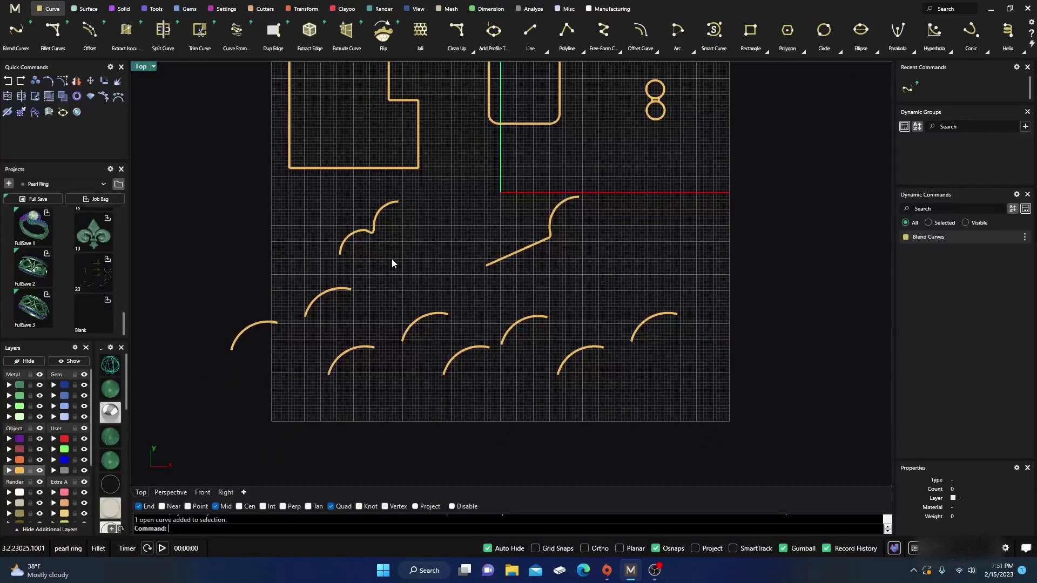
scroll(856, 33, right, 3)
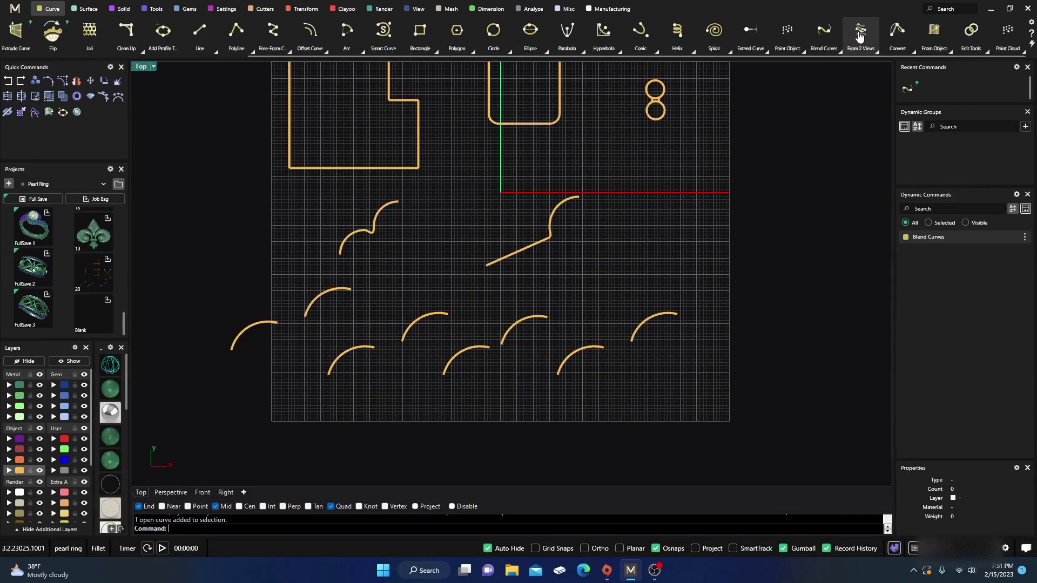
click(838, 50)
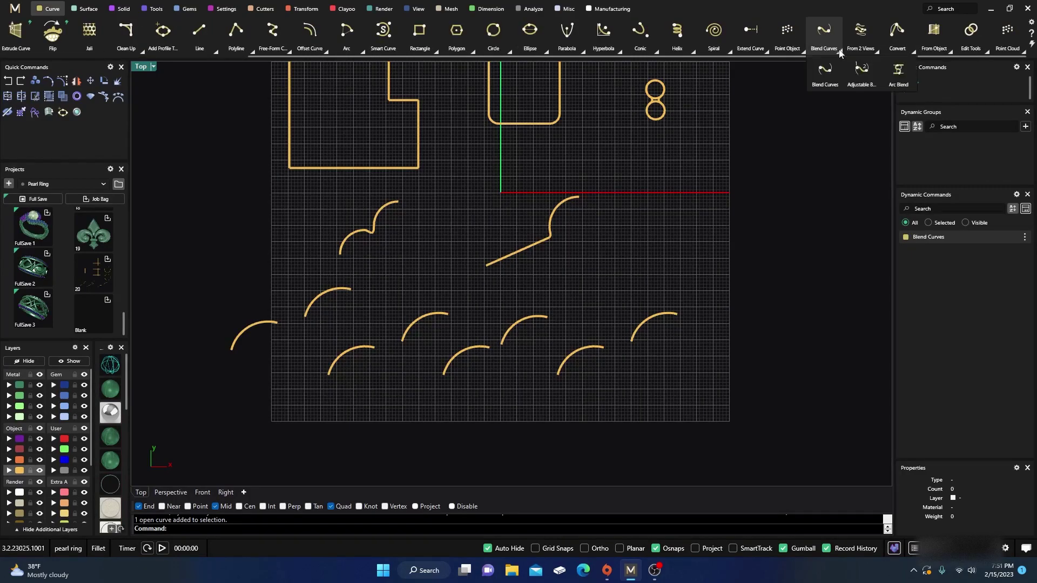
click(823, 75)
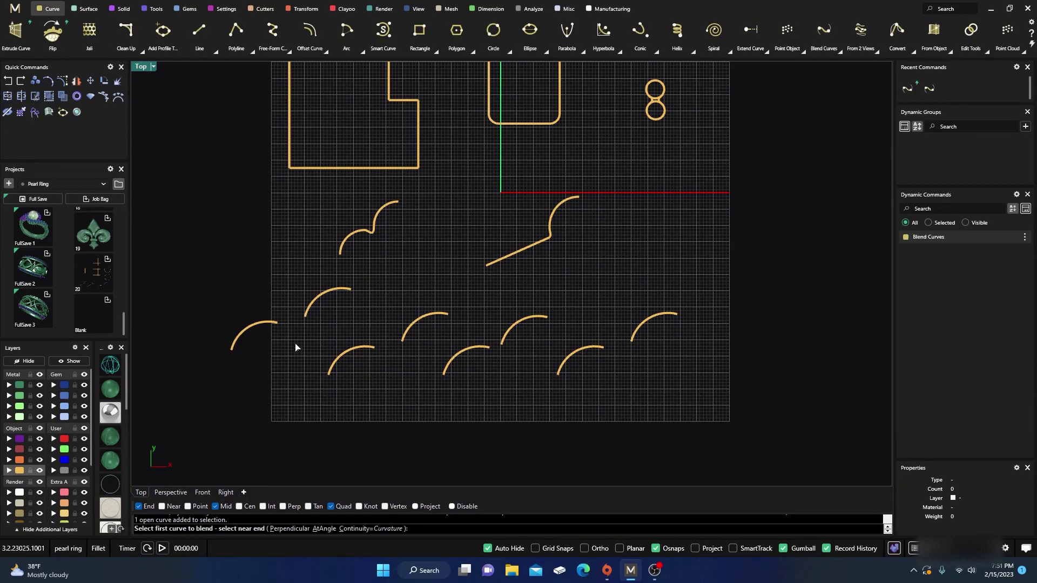
click(304, 318)
click(278, 323)
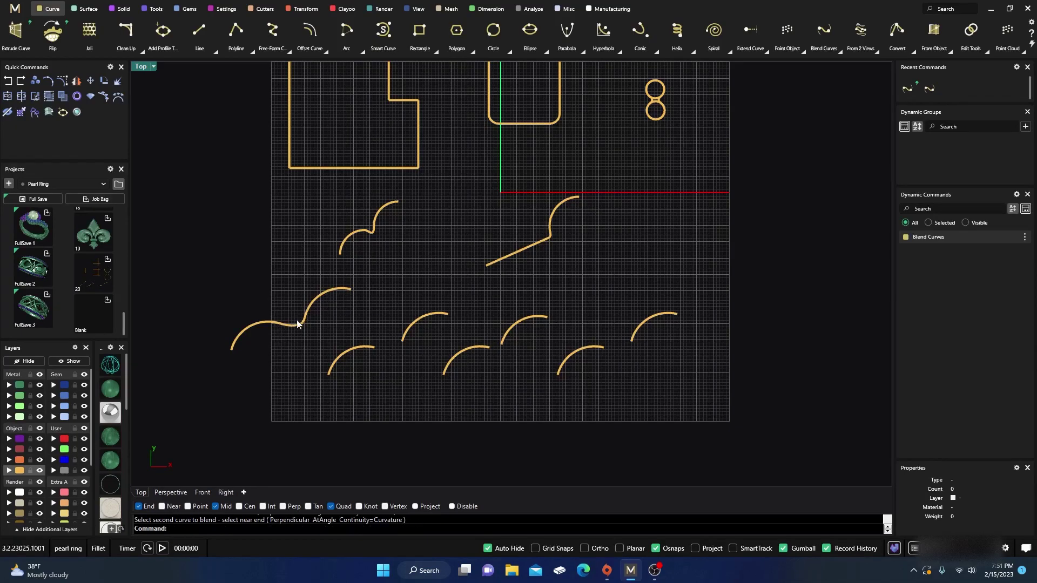
scroll(300, 325, up, 3)
click(297, 332)
key(Escape)
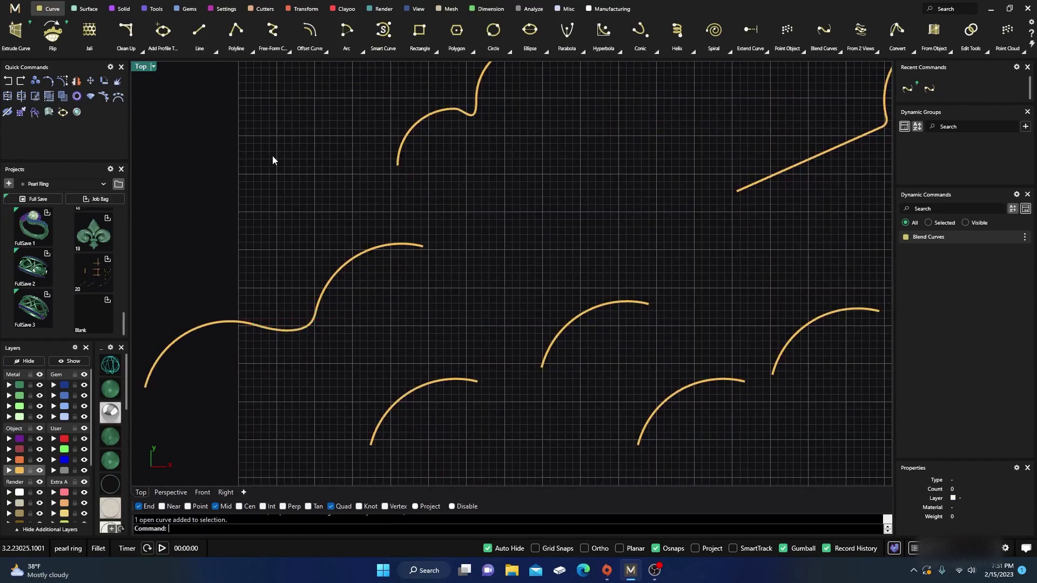
- Frame the unjoined lower arcs and start an Adjustable Blend
scroll(345, 230, down, 3)
scroll(311, 268, down, 3)
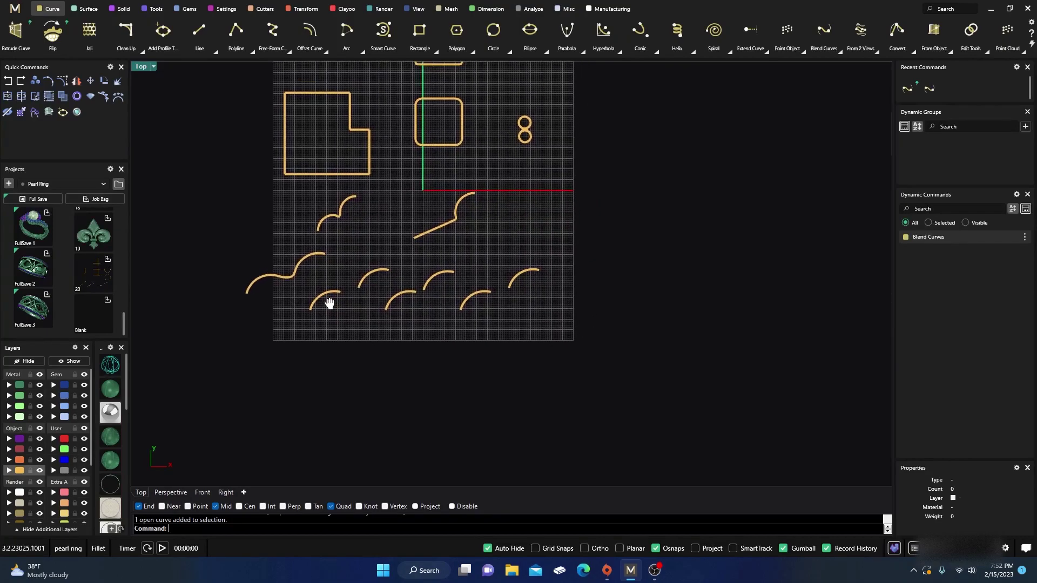
scroll(331, 300, up, 3)
right_drag(339, 312, 302, 354)
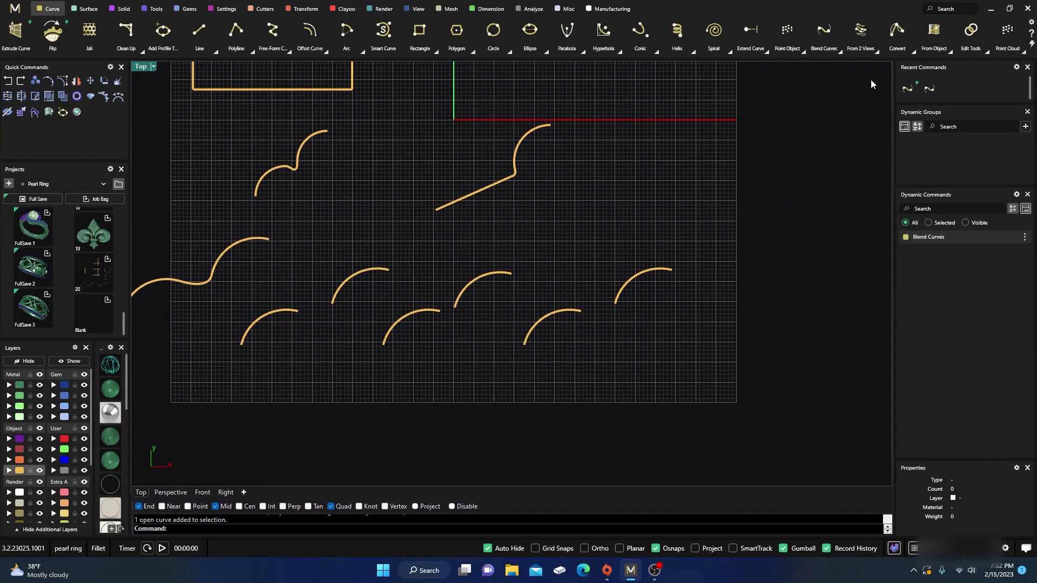
click(837, 50)
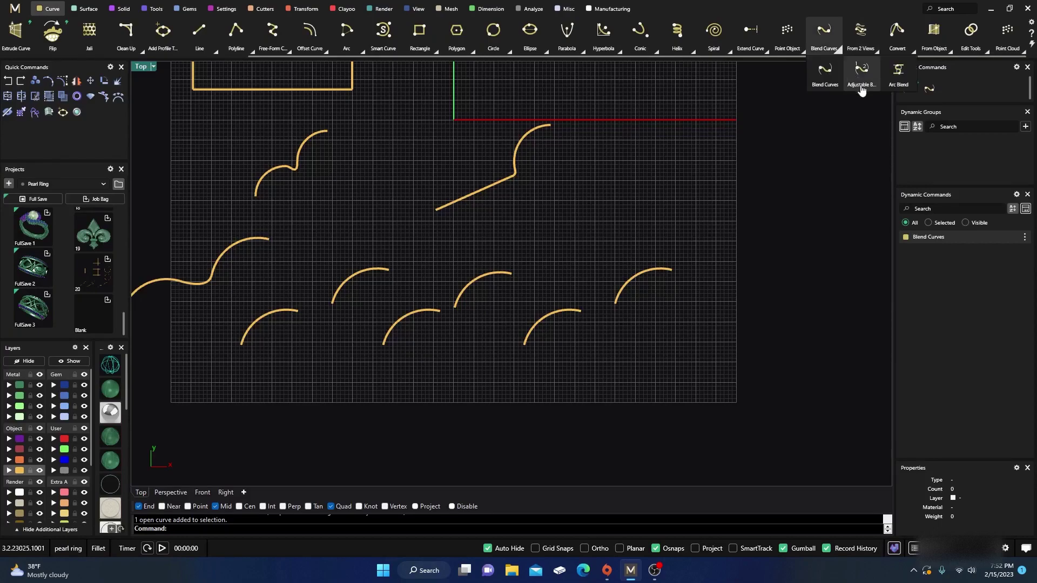
click(863, 74)
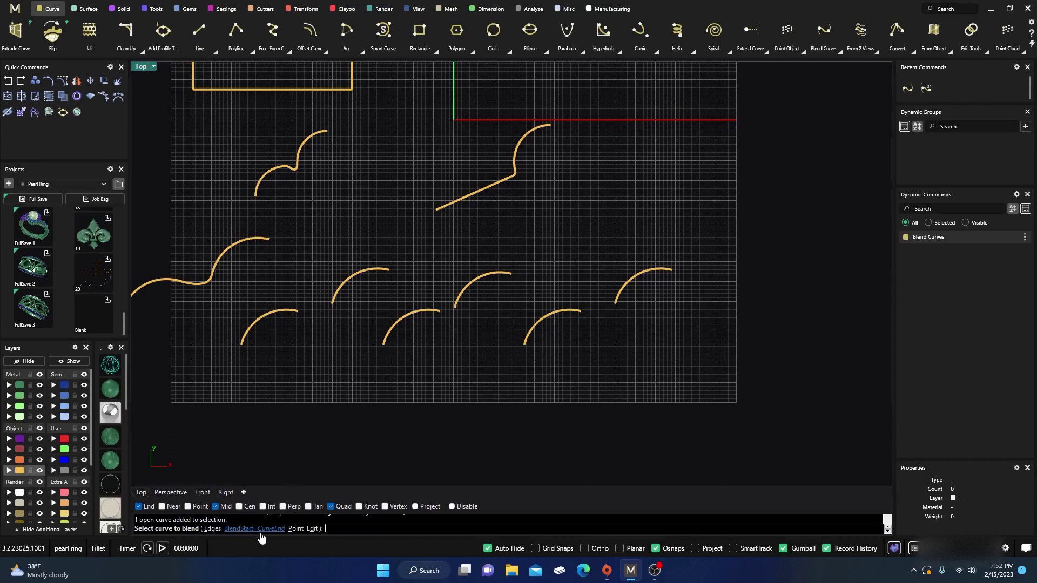
- Pick the lower-left arc and its neighbour, then try Tangent and Position continuity at both ends
click(299, 316)
click(331, 308)
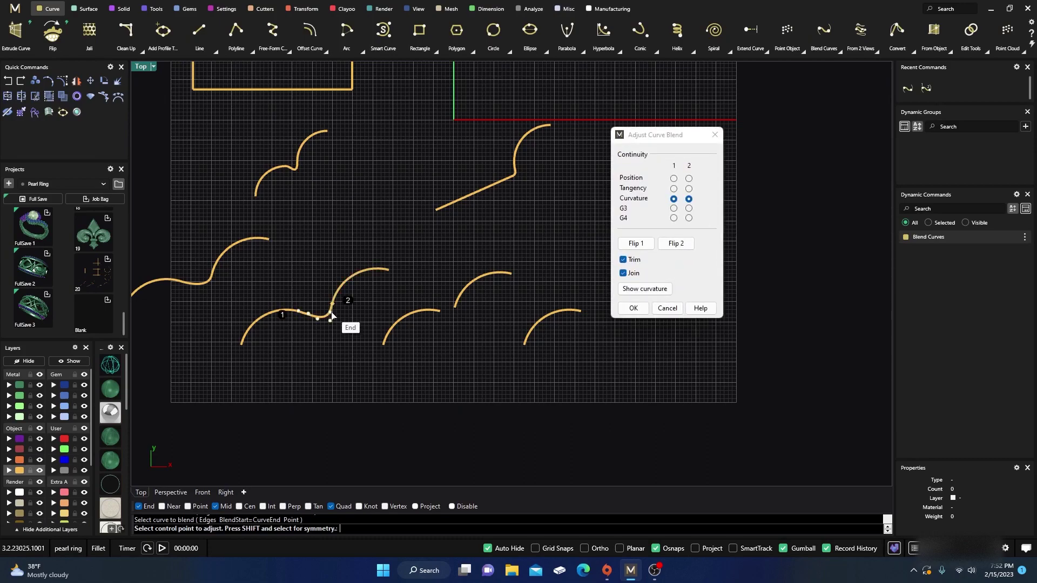
click(673, 189)
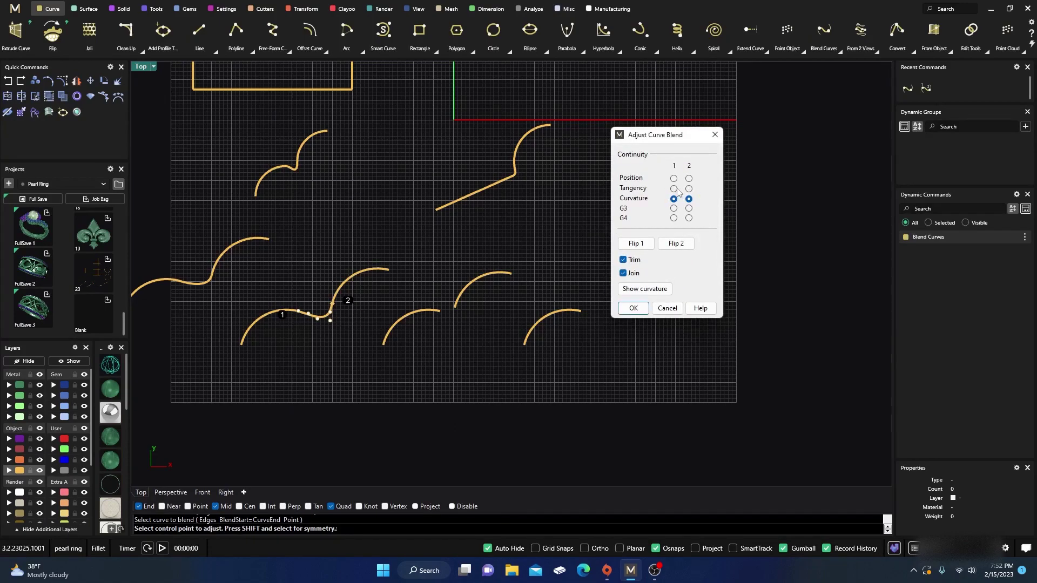
click(688, 188)
click(673, 179)
click(688, 178)
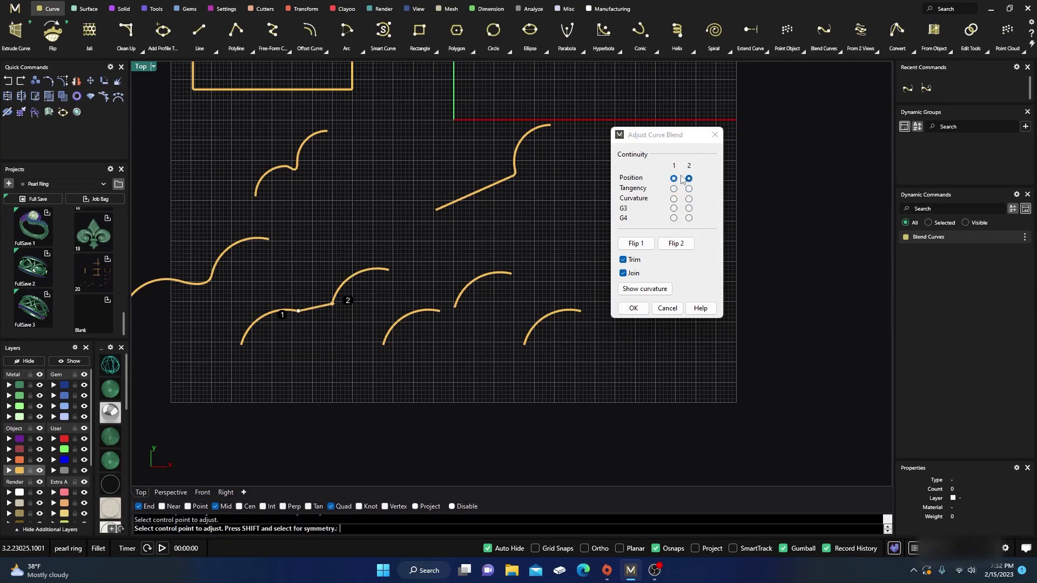
click(675, 190)
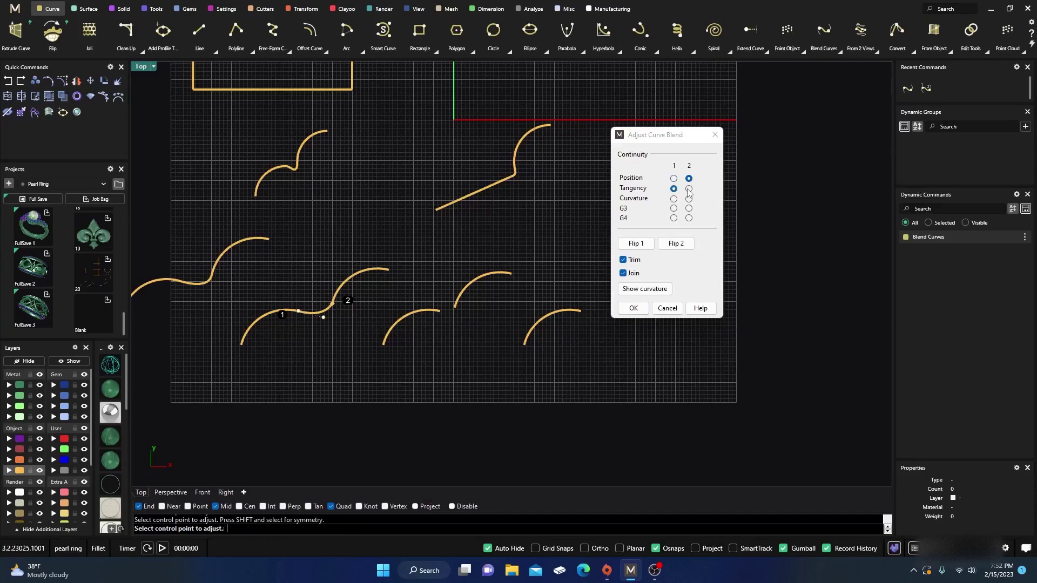
click(689, 190)
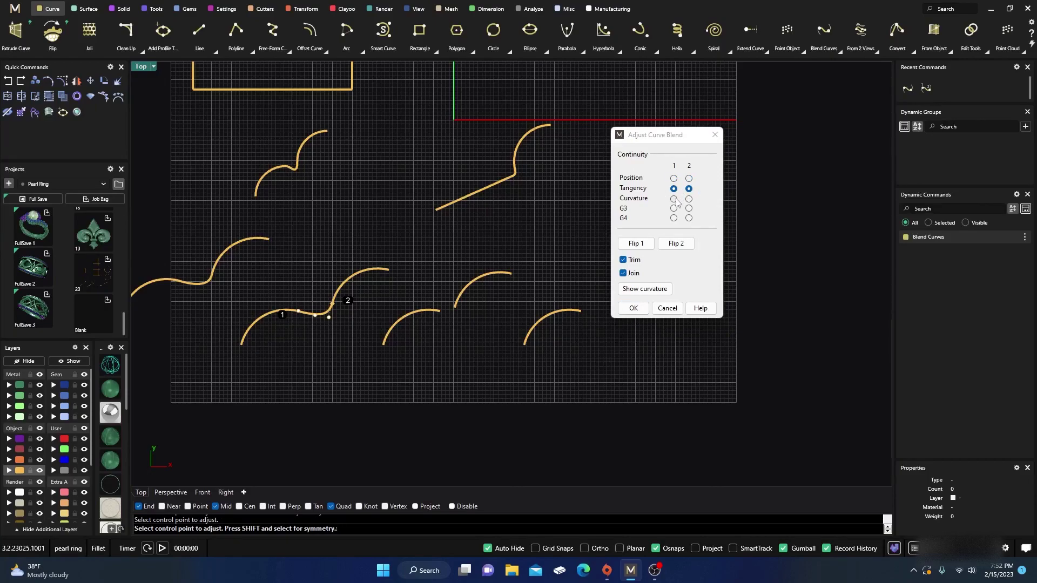
- Try Curvature, G3 and G4 continuity, then set both ends back to Curvature
click(674, 199)
click(688, 200)
click(673, 208)
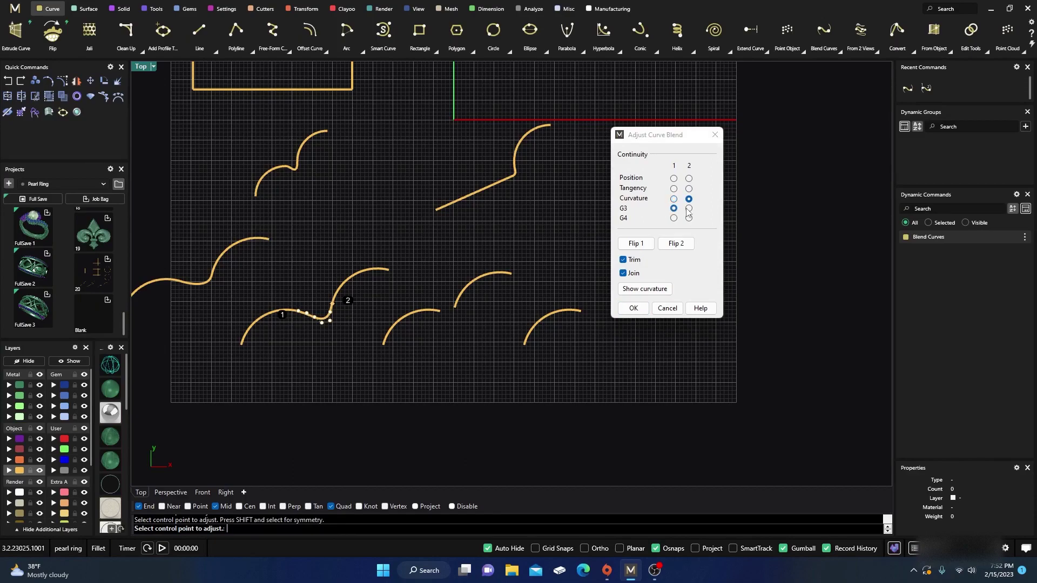
click(689, 209)
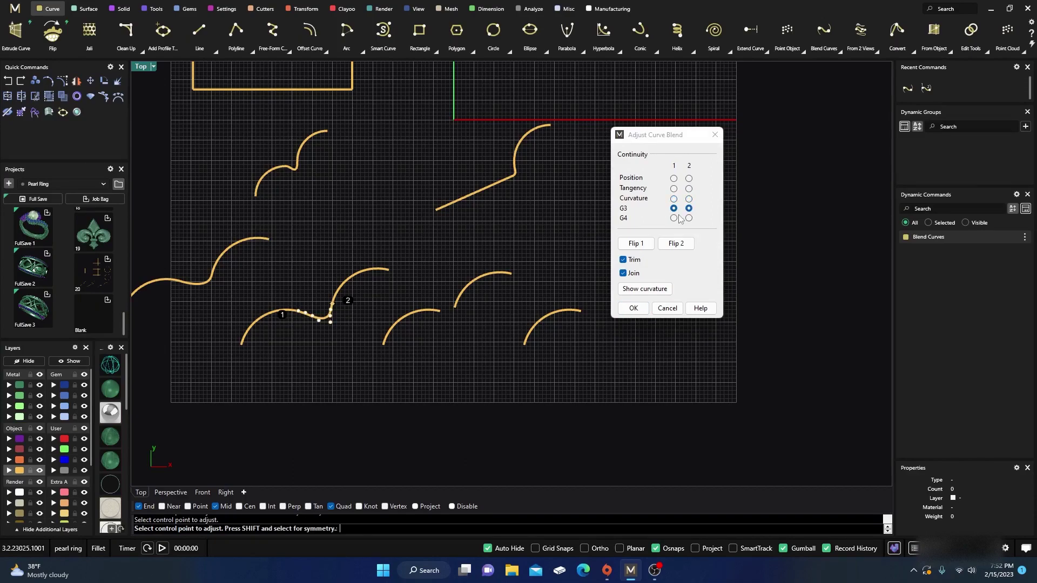
click(674, 218)
click(689, 218)
click(674, 198)
click(689, 198)
- Keep Trim enabled and turn on Join for the blend
click(623, 261)
click(623, 261)
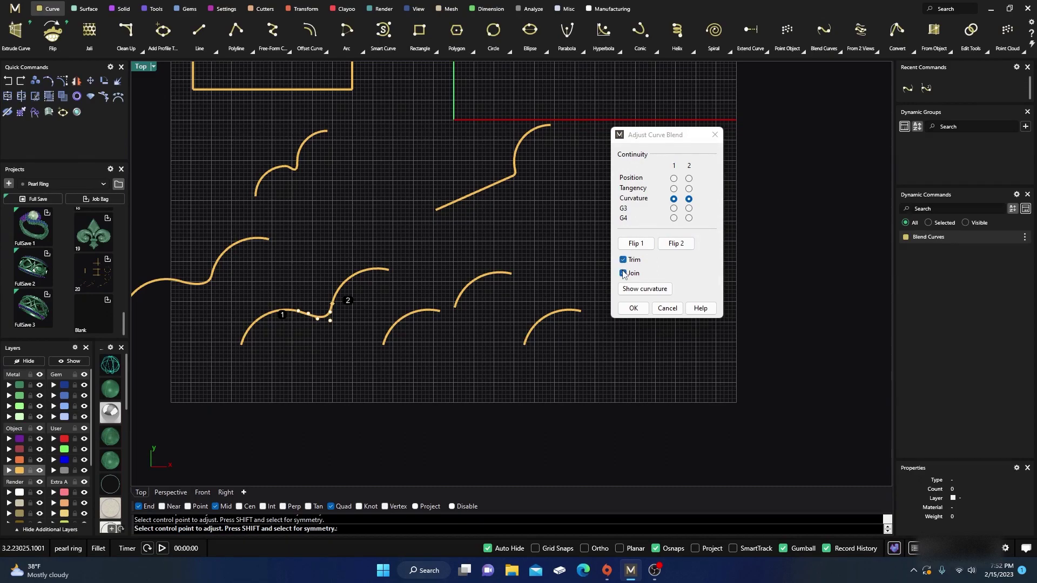
click(623, 273)
- Slide the blend's end points further along both arcs, moving the second end higher
scroll(326, 329, up, 4)
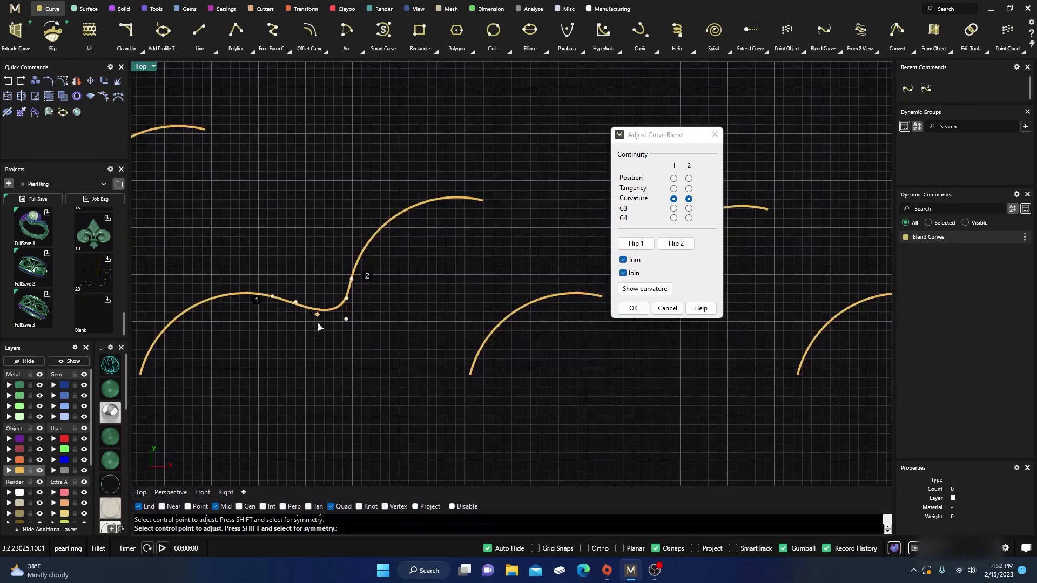
click(360, 268)
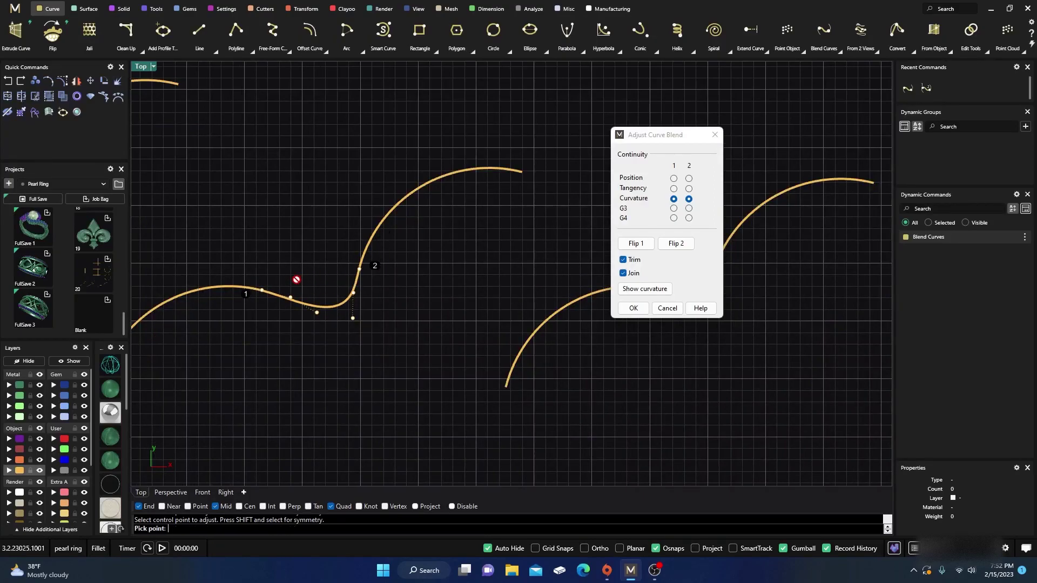
click(373, 246)
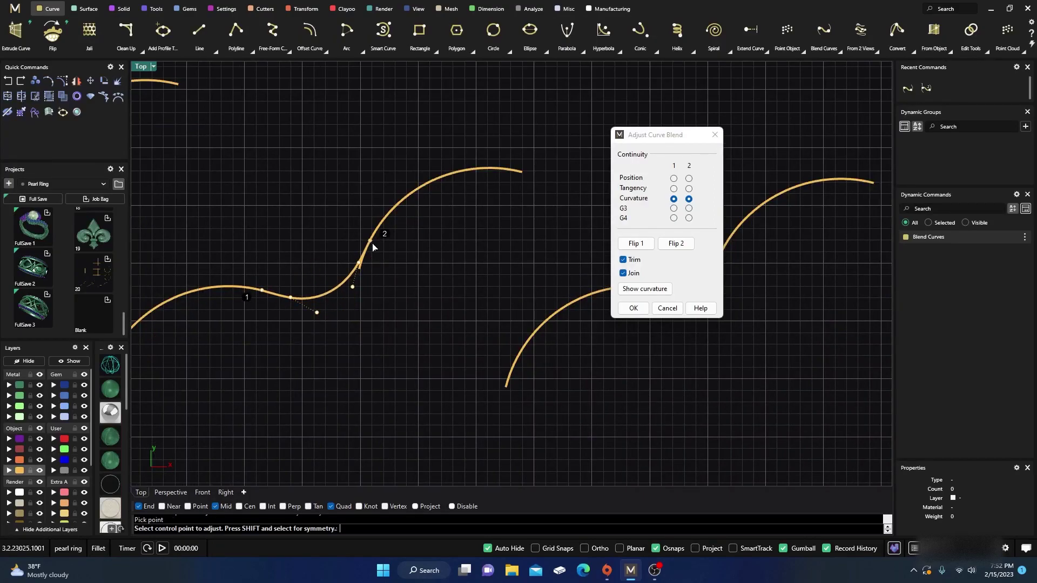
click(262, 291)
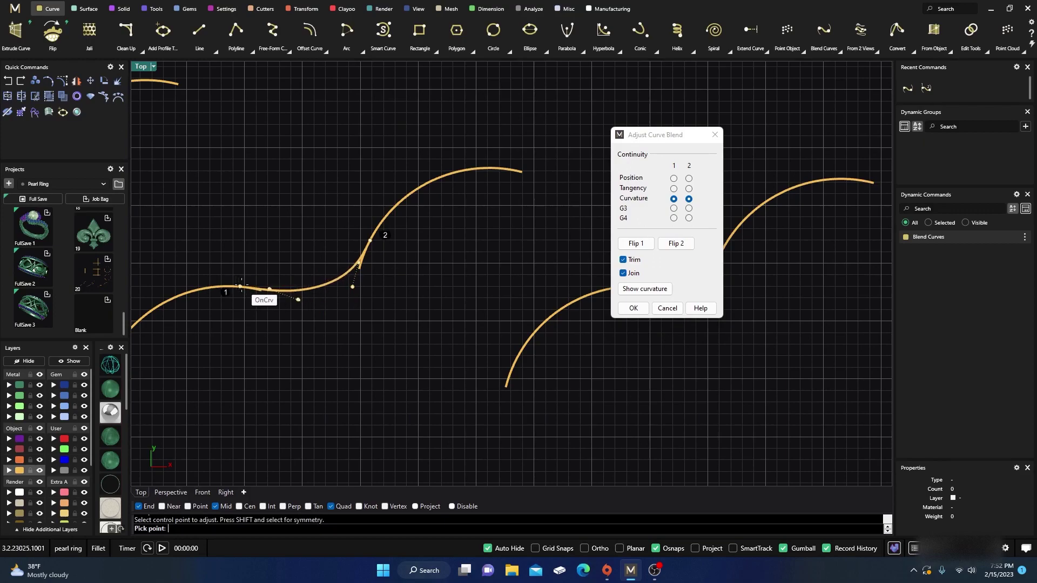
click(243, 287)
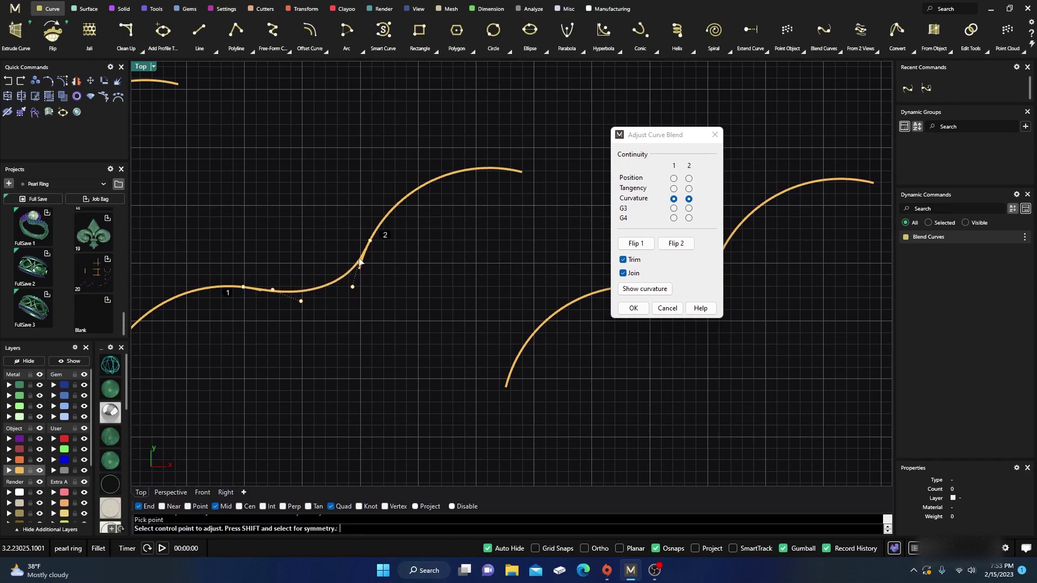
click(371, 240)
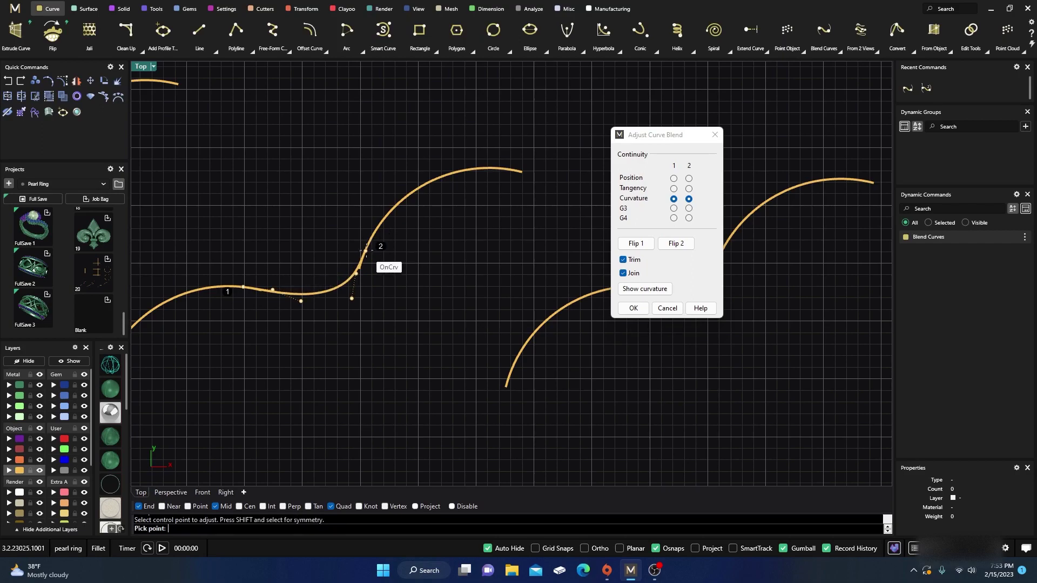
click(379, 226)
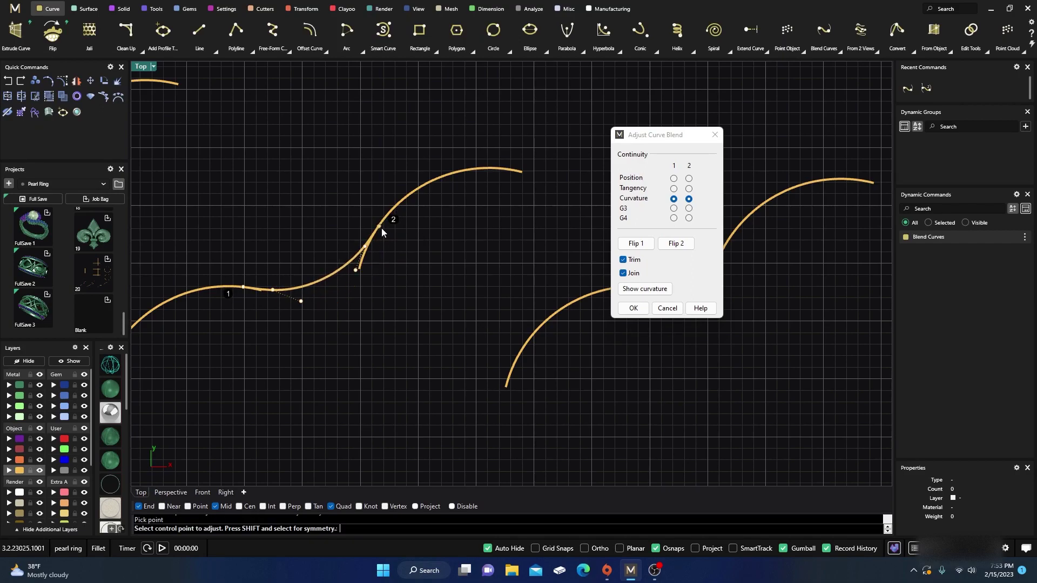
- Move an inner control point to smooth the blend into an S-curve
click(355, 270)
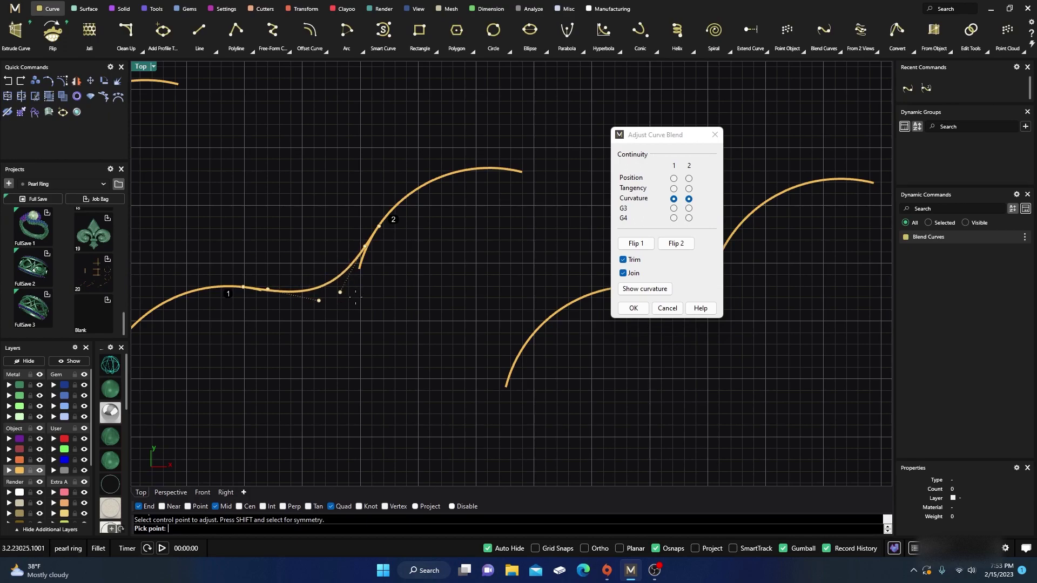
click(352, 303)
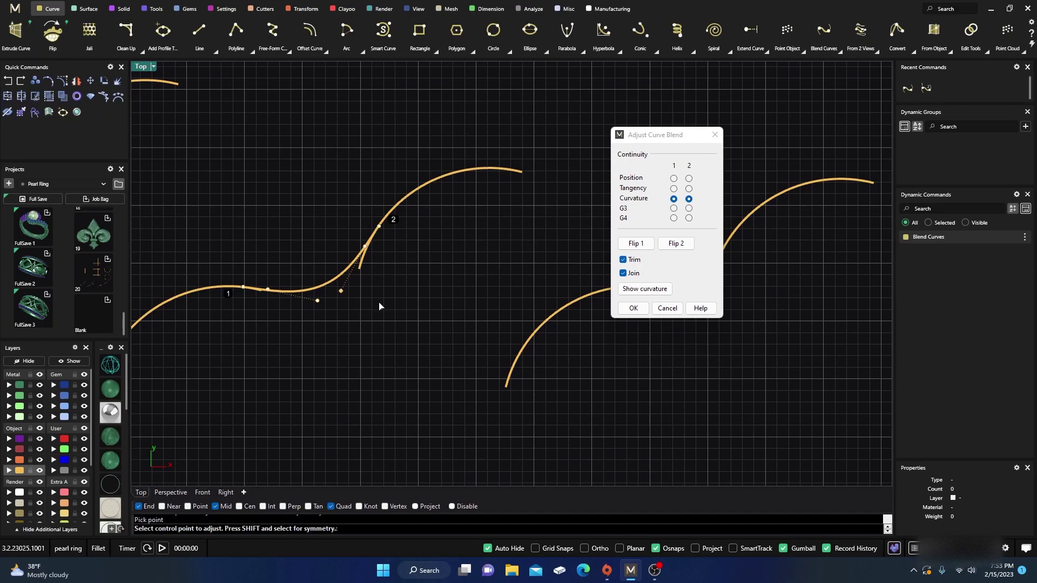
click(342, 292)
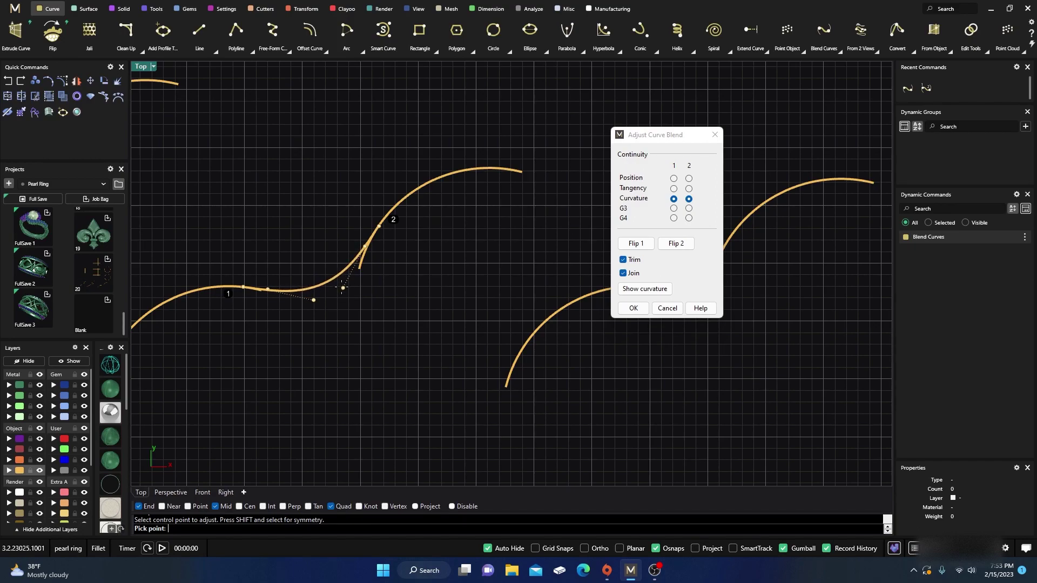
click(348, 281)
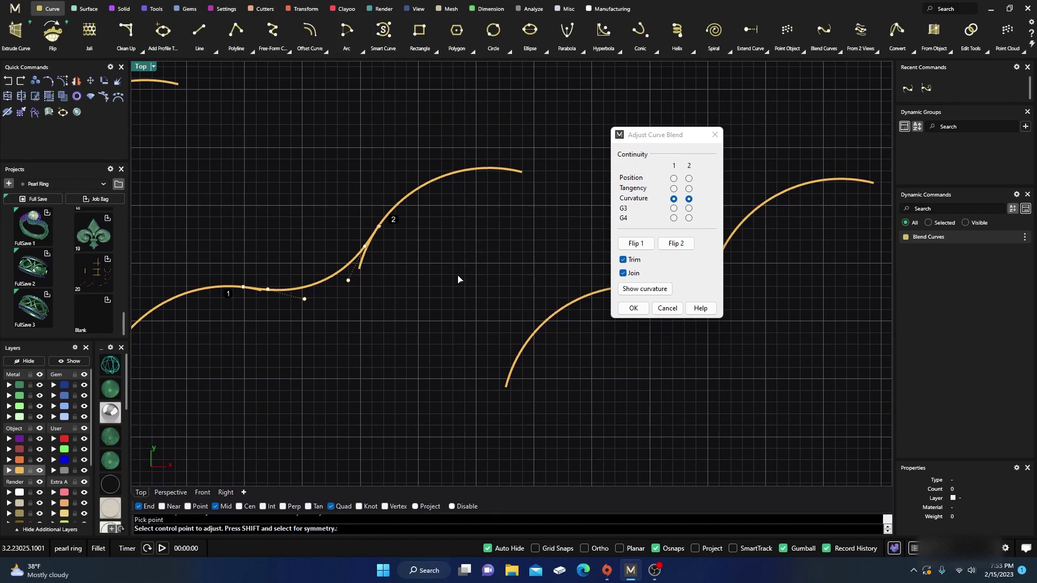
- Accept the adjusted blend and check the joined S-curve
click(633, 309)
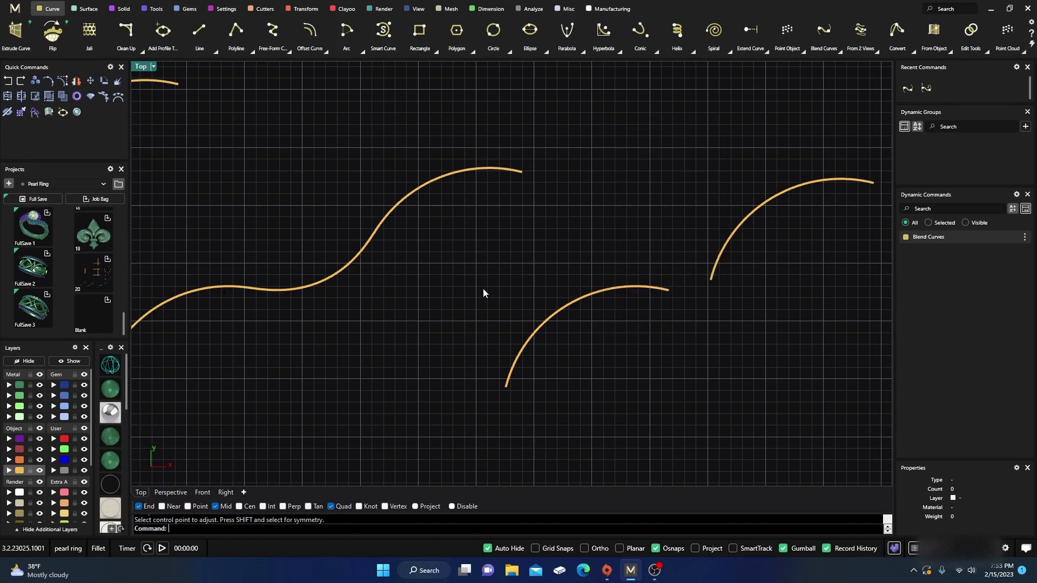
click(376, 241)
click(322, 192)
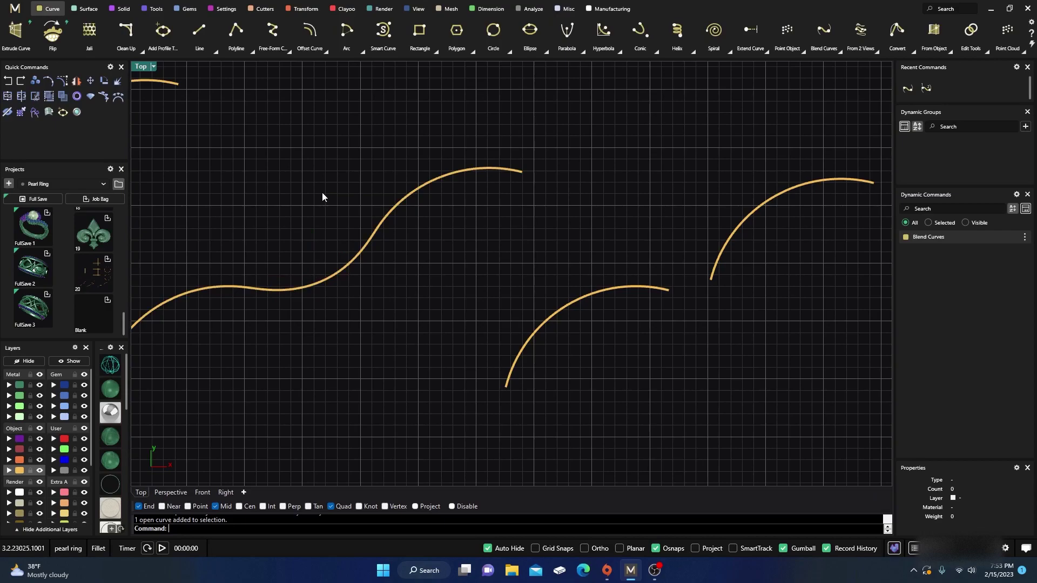
- Frame the row of remaining arcs and open the Blend Curves type list
scroll(343, 250, down, 4)
right_drag(382, 282, 344, 287)
scroll(351, 272, down, 3)
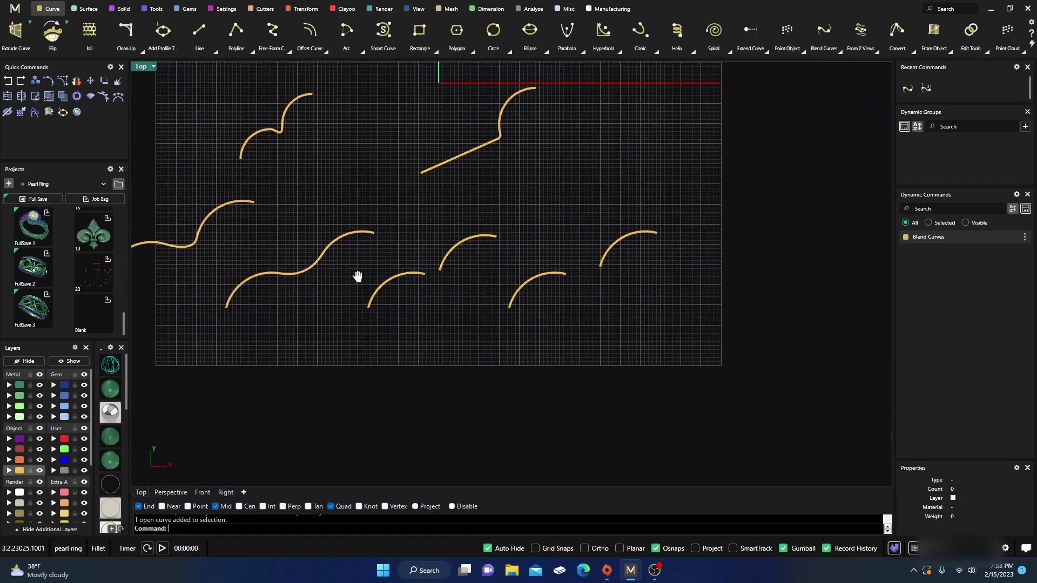
right_drag(400, 254, 313, 259)
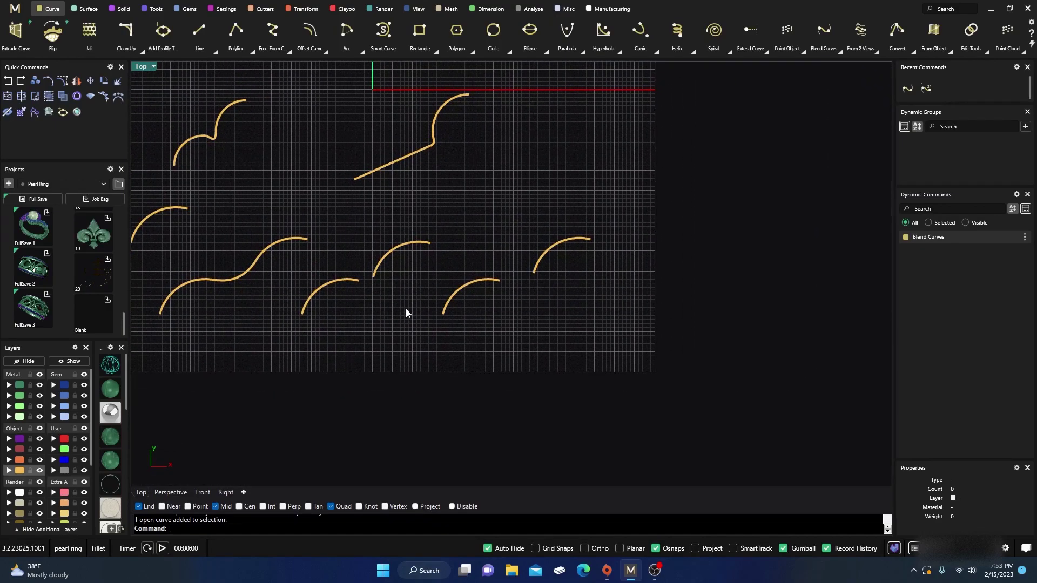
scroll(406, 309, up, 3)
right_drag(402, 319, 425, 322)
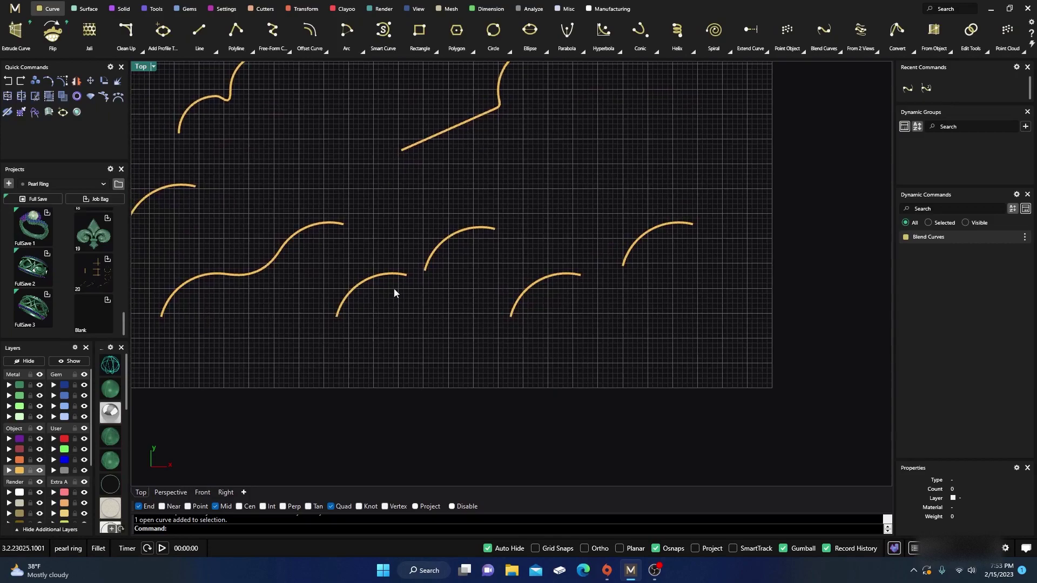
click(836, 46)
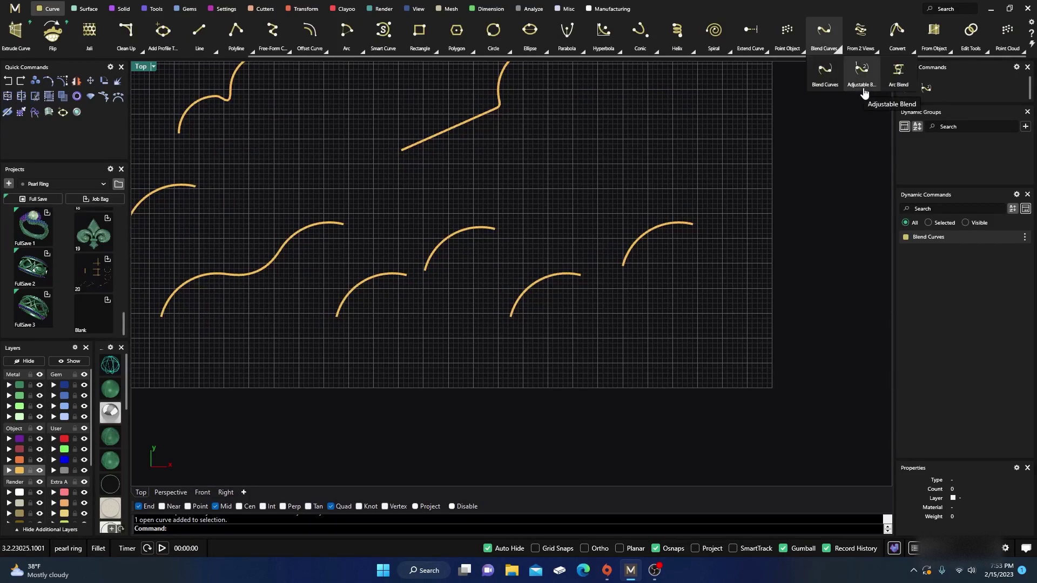
- Start an Arc Blend between the two lower-middle arcs near their ends
click(899, 79)
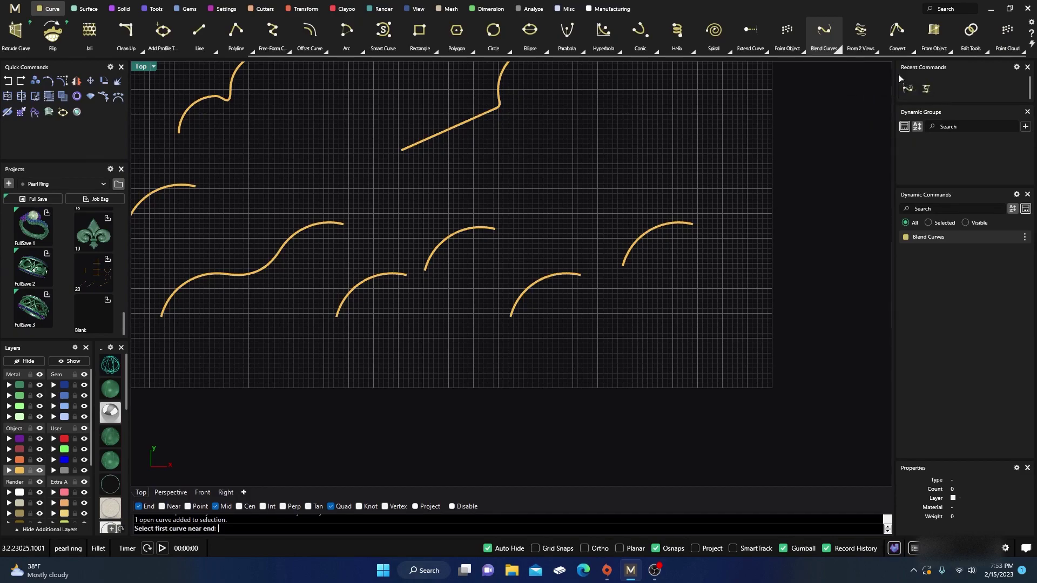
click(426, 269)
click(408, 278)
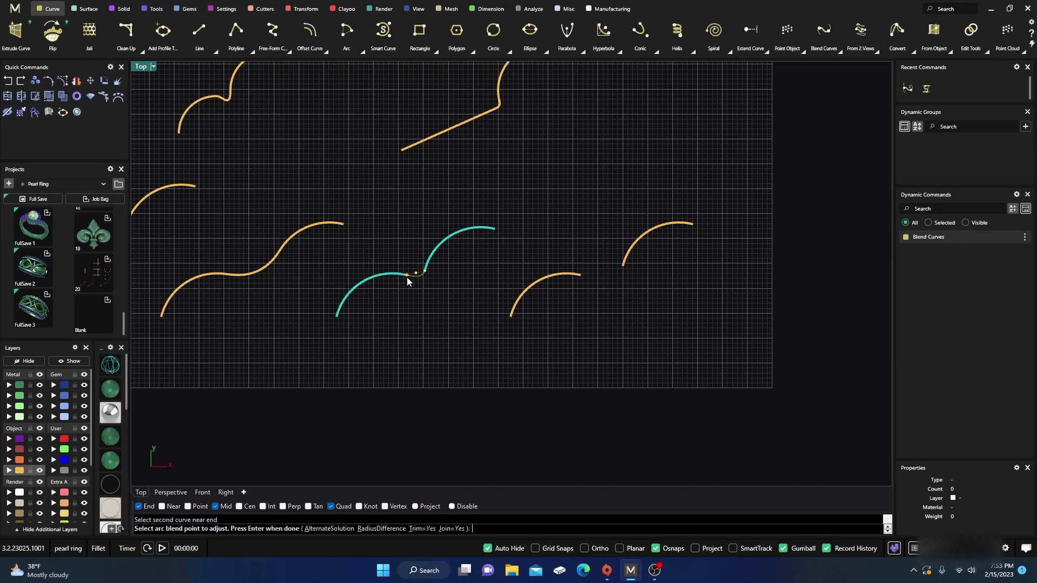
scroll(415, 275, up, 5)
scroll(414, 268, up, 10)
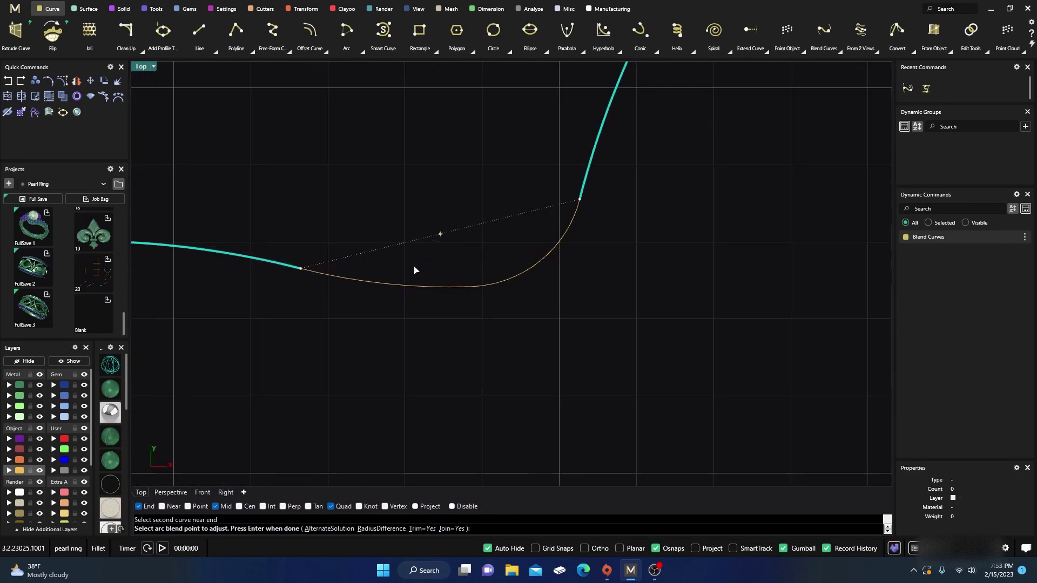
scroll(451, 277, down, 2)
right_drag(453, 277, 479, 285)
- Adjust the arc blend's bulge ratio and slide its upper end higher up the second arc
click(496, 215)
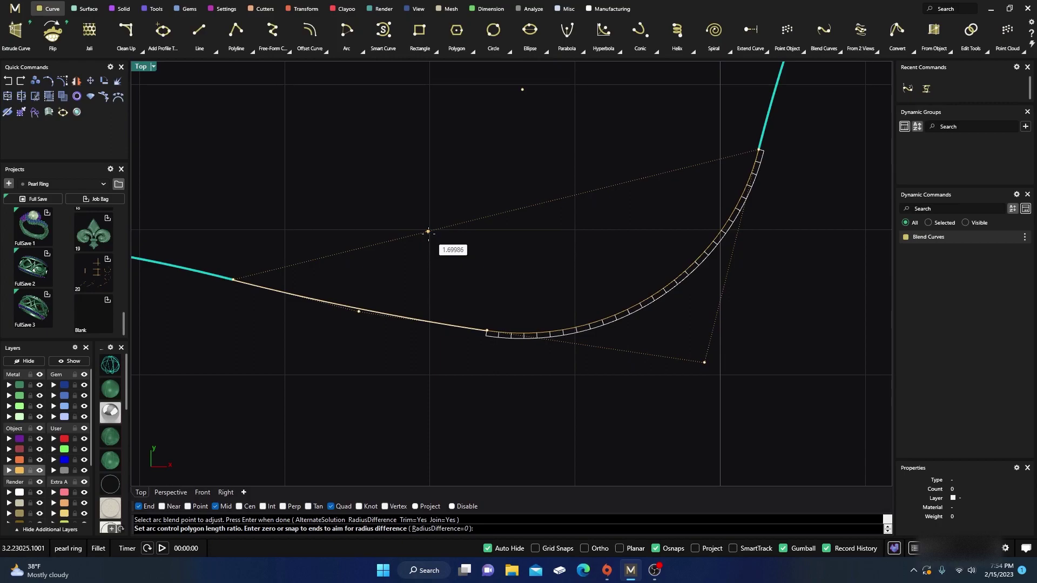
click(444, 229)
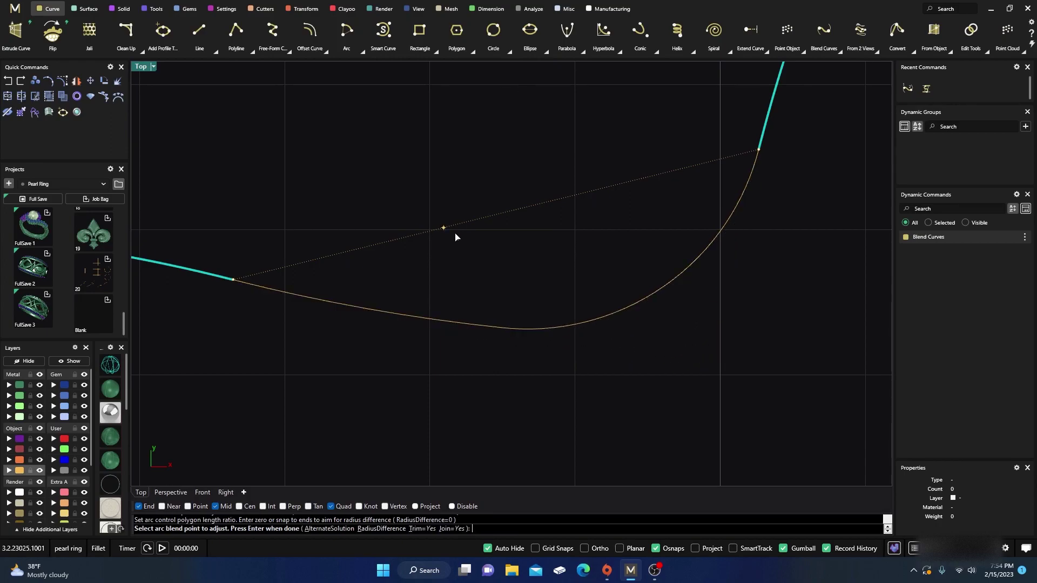
right_drag(685, 230, 656, 238)
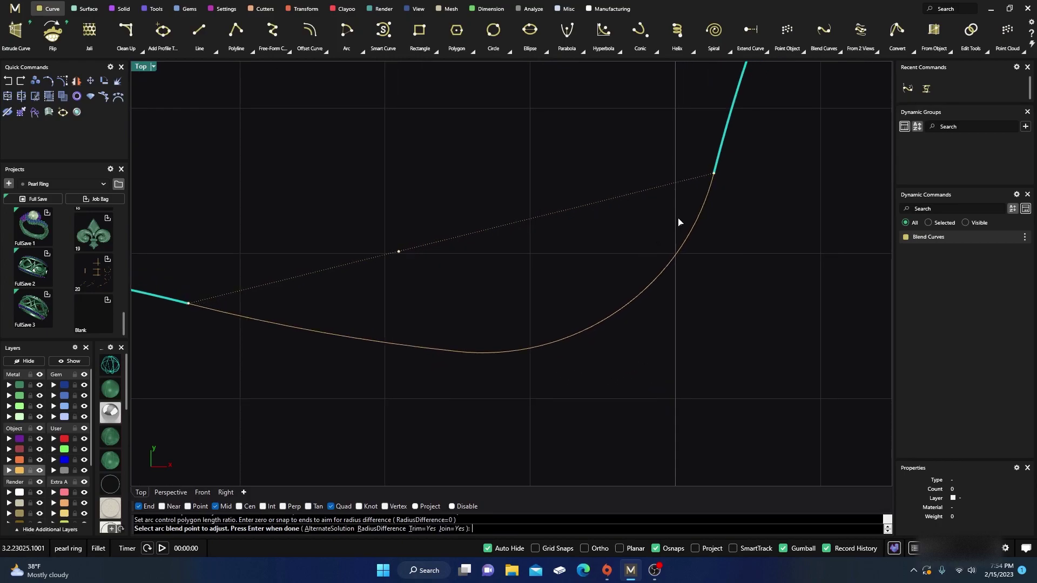
click(715, 173)
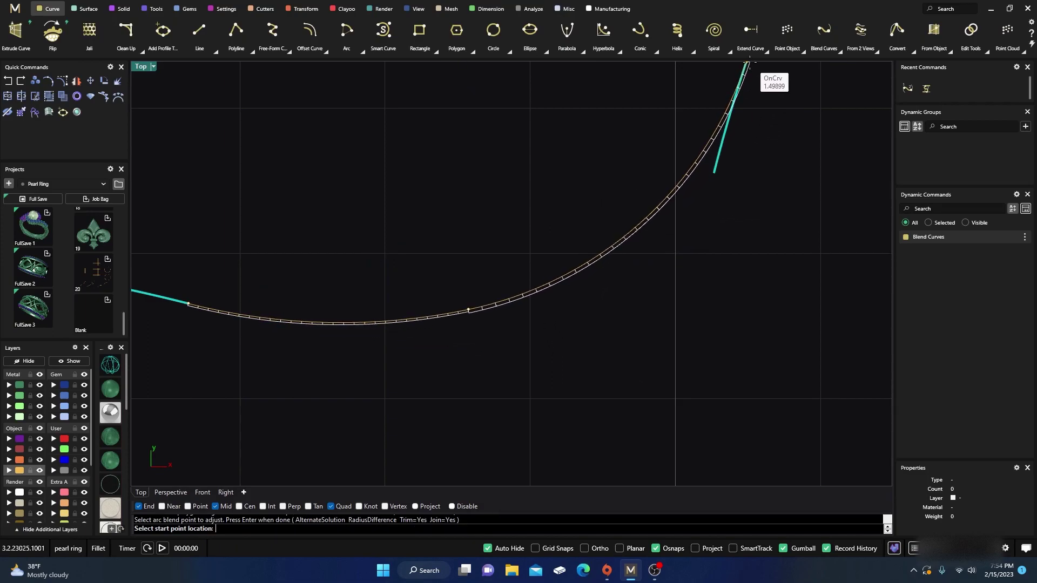
right_drag(749, 63, 688, 187)
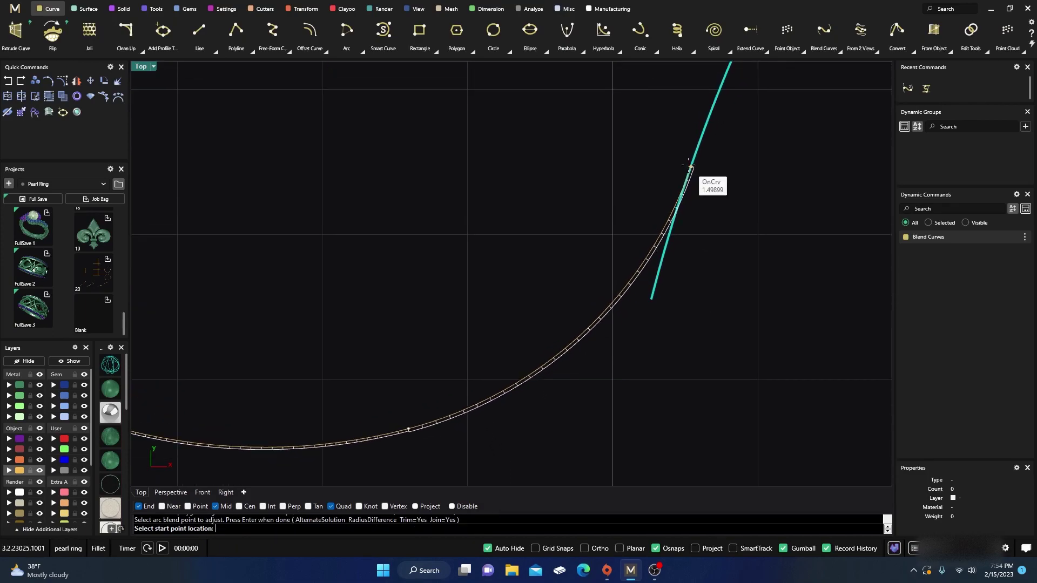
click(704, 127)
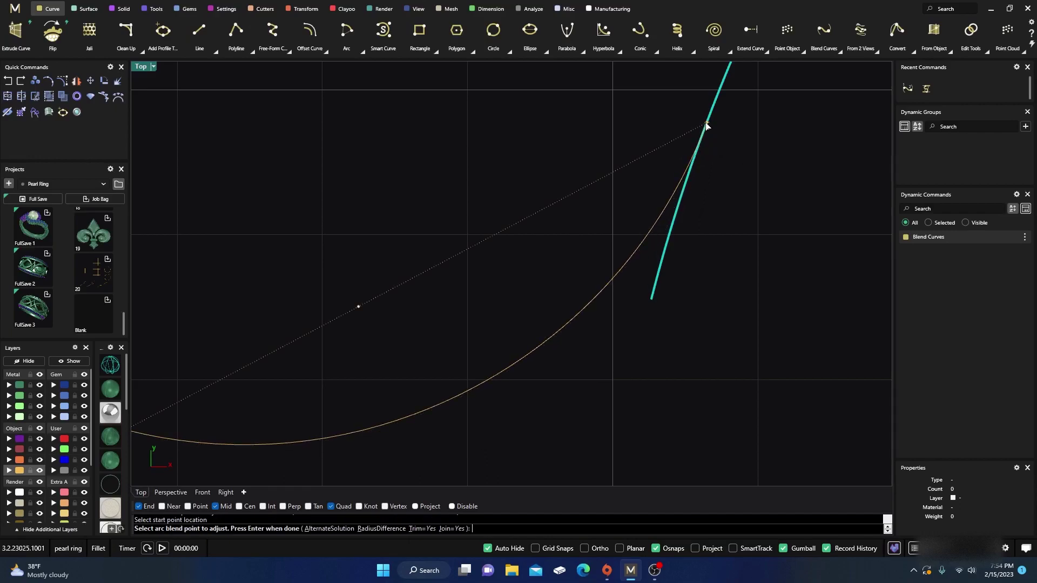
click(358, 306)
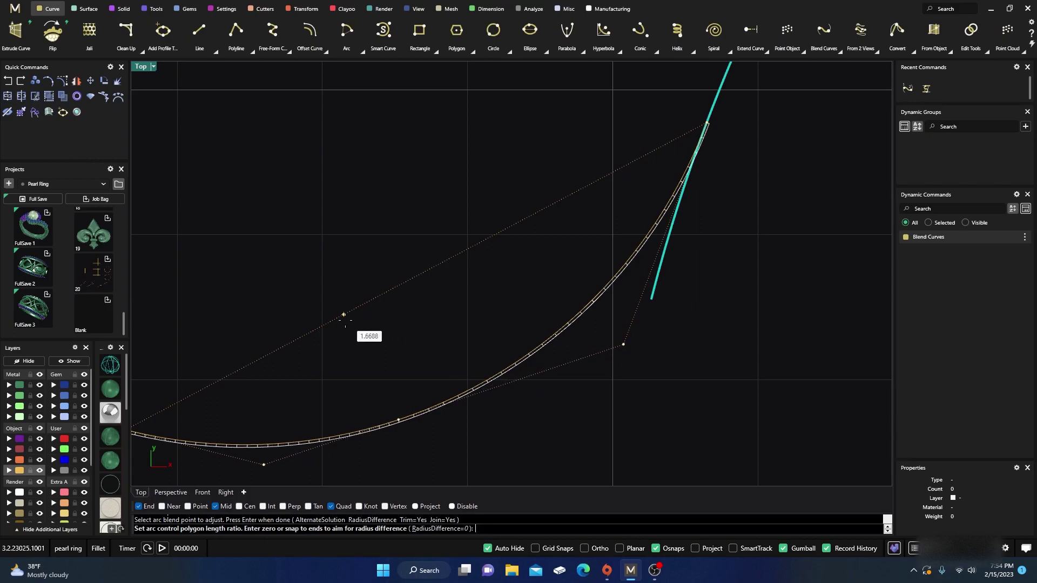
click(385, 296)
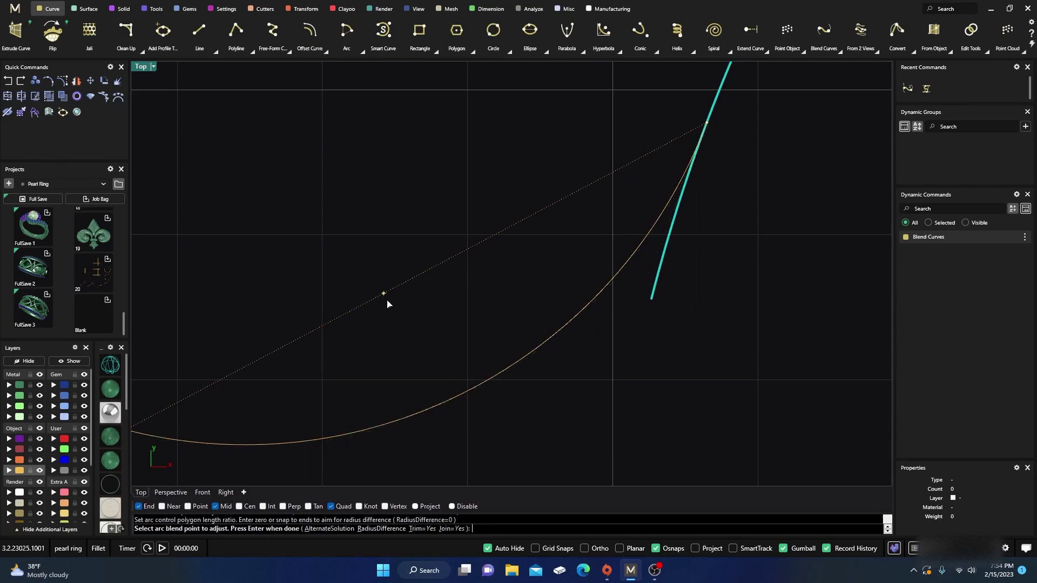
right_drag(445, 309, 581, 257)
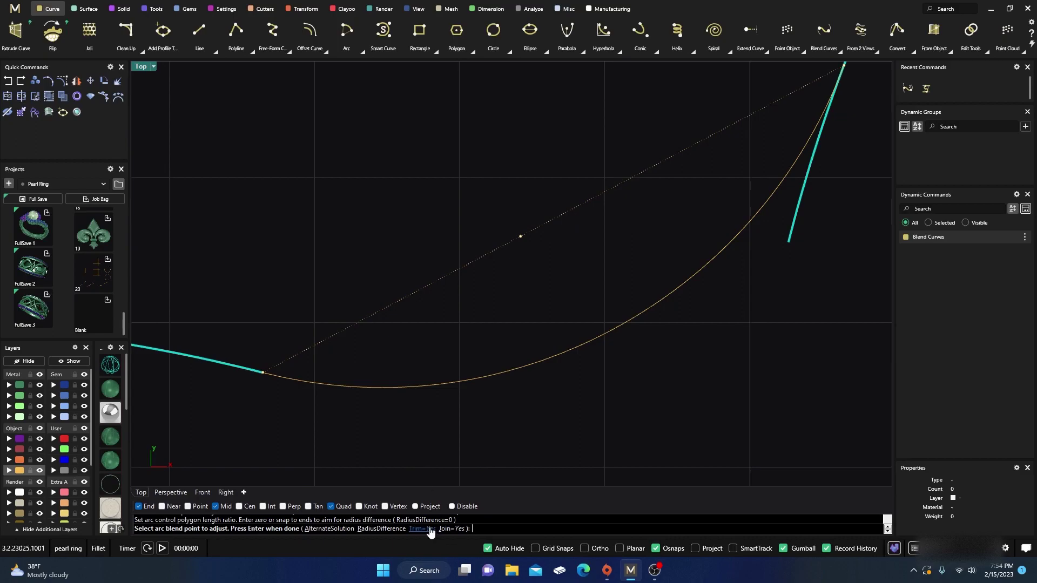
- Finish the arc blend and check the merged S-shaped curve
key(Return)
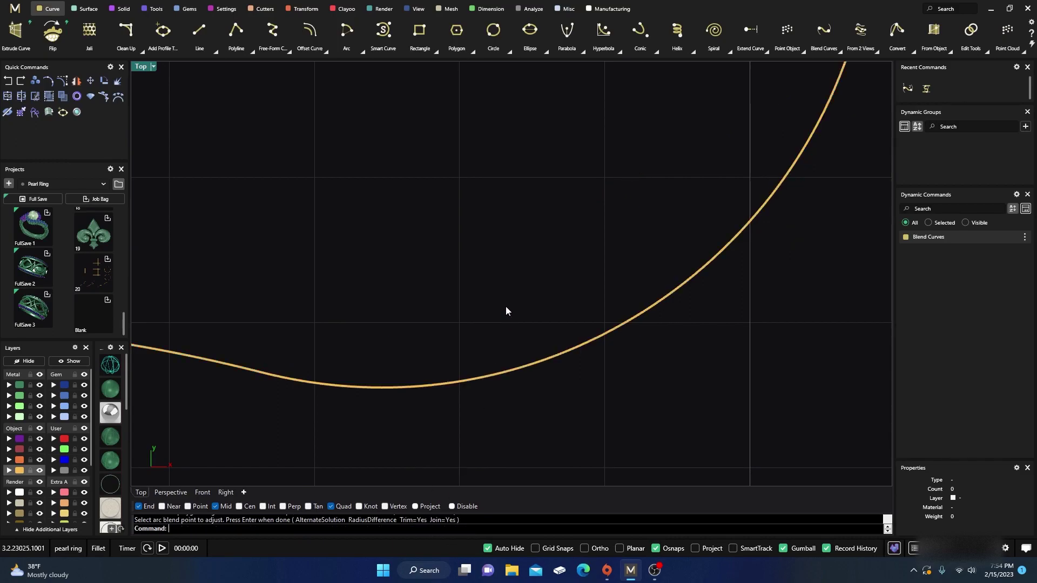
scroll(456, 334, down, 3)
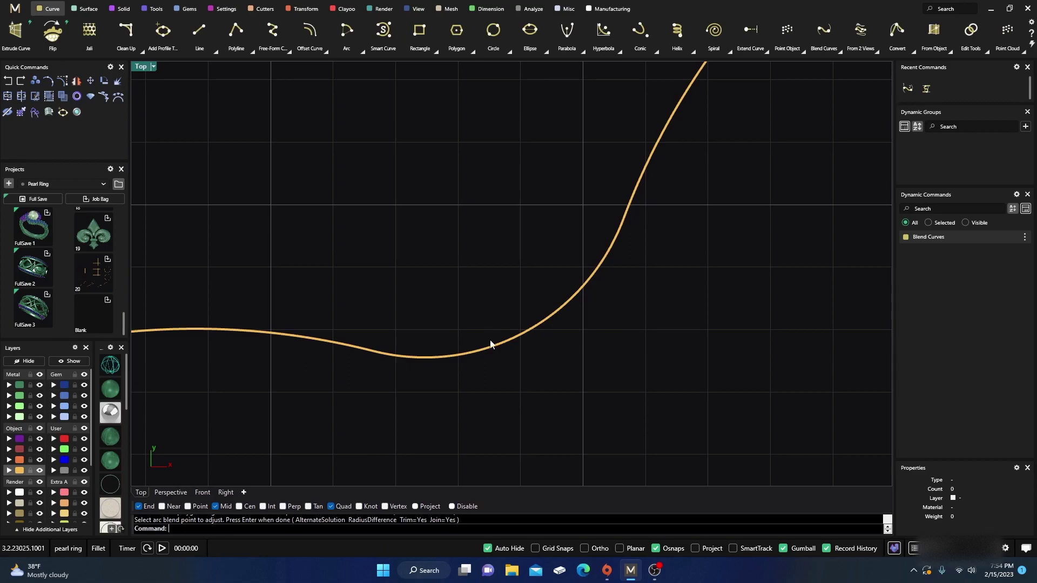
click(493, 346)
scroll(423, 309, down, 4)
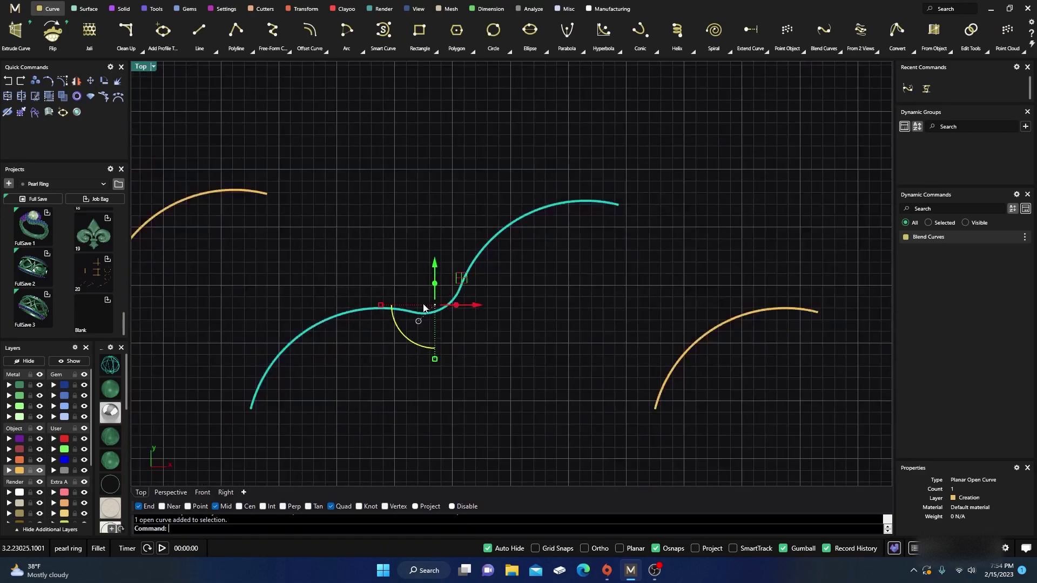
scroll(423, 307, down, 3)
click(480, 384)
- Zoom out and pan the Top view to the L-shaped closed outline
right_drag(497, 384, 467, 401)
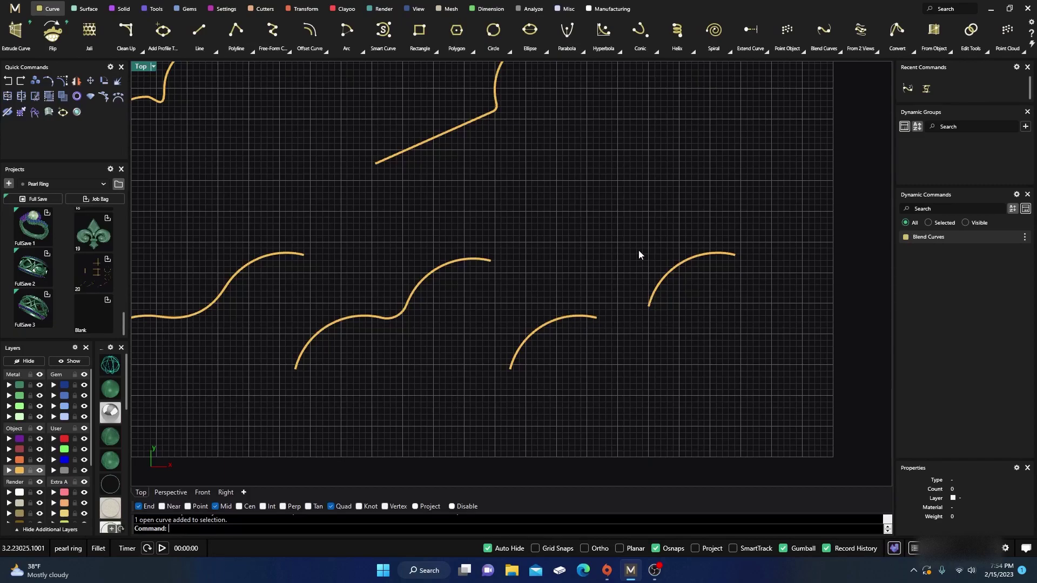
scroll(676, 281, down, 3)
right_drag(671, 268, 665, 363)
right_drag(617, 289, 641, 289)
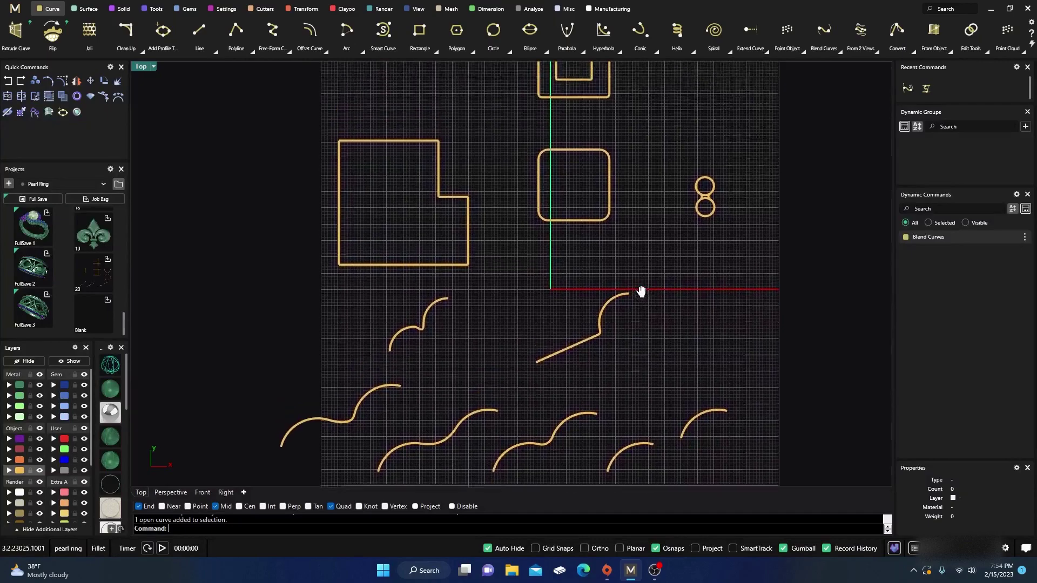
scroll(466, 216, up, 4)
scroll(473, 229, down, 4)
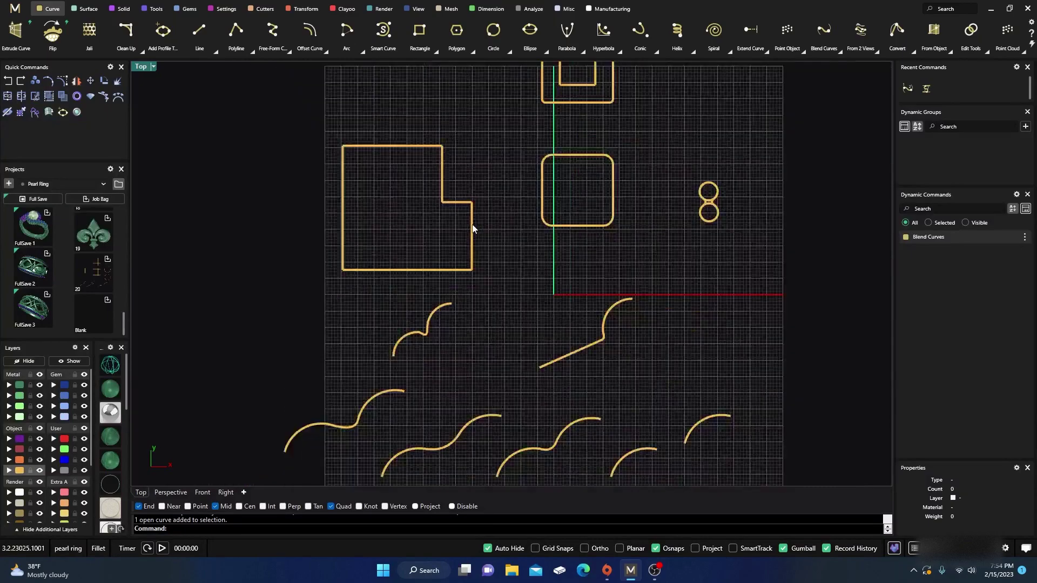
- Fillet all corners of the L-shaped curve with Fillet Corners at radius 3.000
click(443, 171)
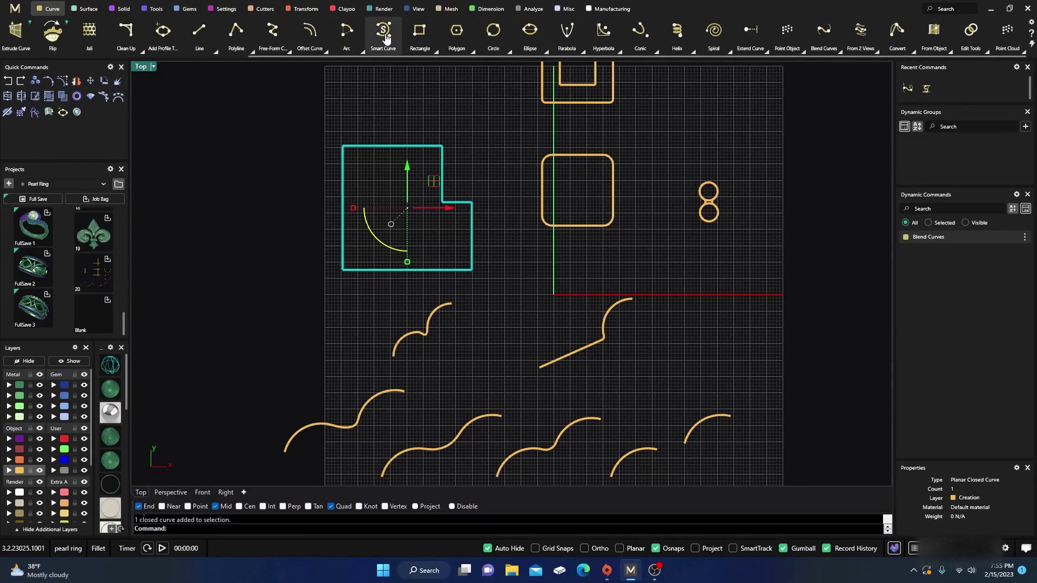
click(144, 54)
click(163, 77)
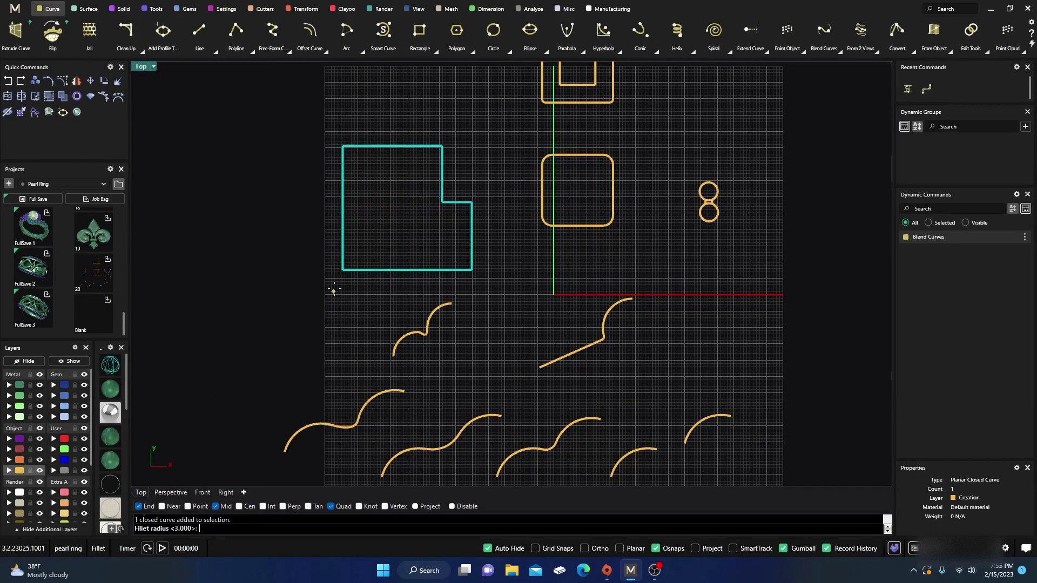
key(Return)
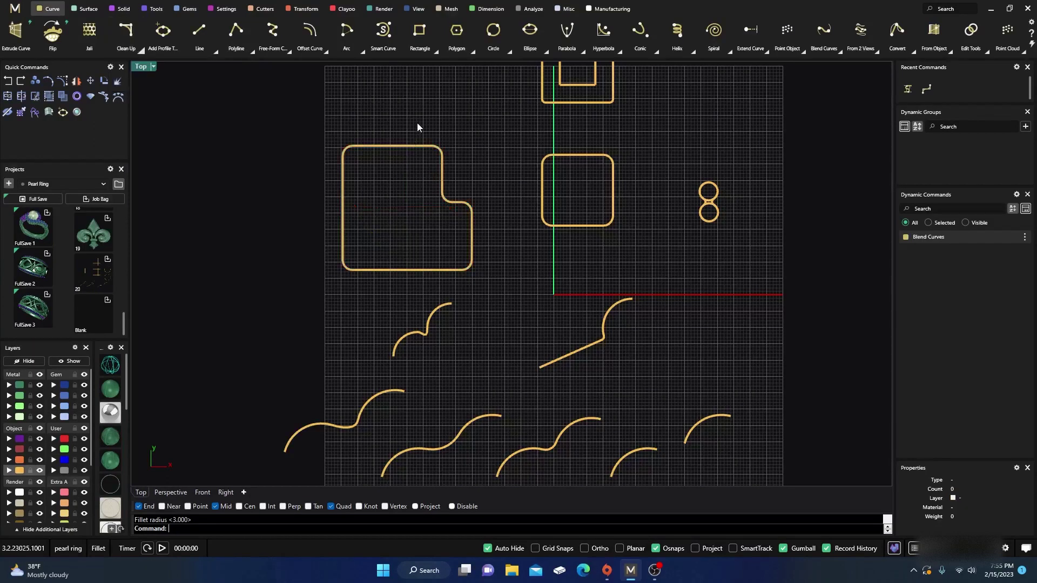
scroll(432, 199, down, 2)
scroll(432, 199, down, 2)
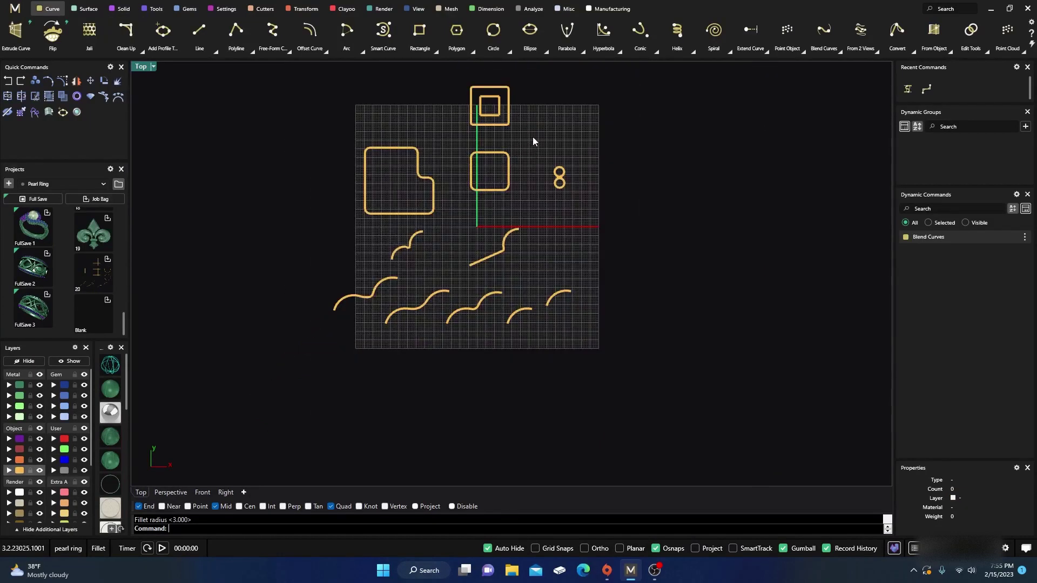
right_drag(533, 138, 514, 170)
right_drag(541, 292, 600, 335)
scroll(556, 320, up, 2)
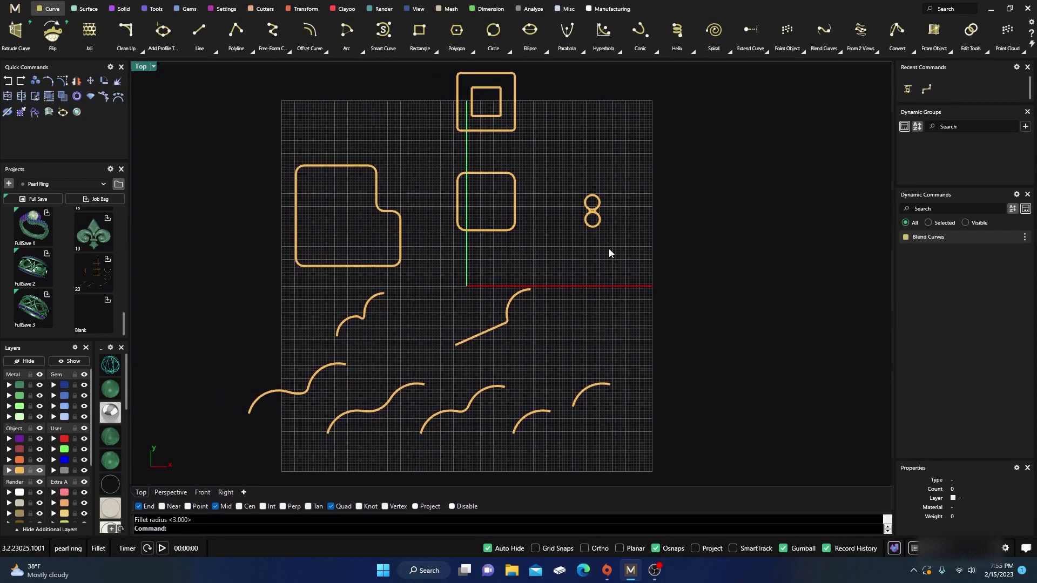
scroll(592, 204, up, 4)
scroll(589, 202, down, 4)
scroll(583, 269, down, 3)
scroll(580, 294, up, 4)
scroll(580, 293, down, 4)
right_drag(579, 294, 572, 306)
scroll(571, 307, up, 4)
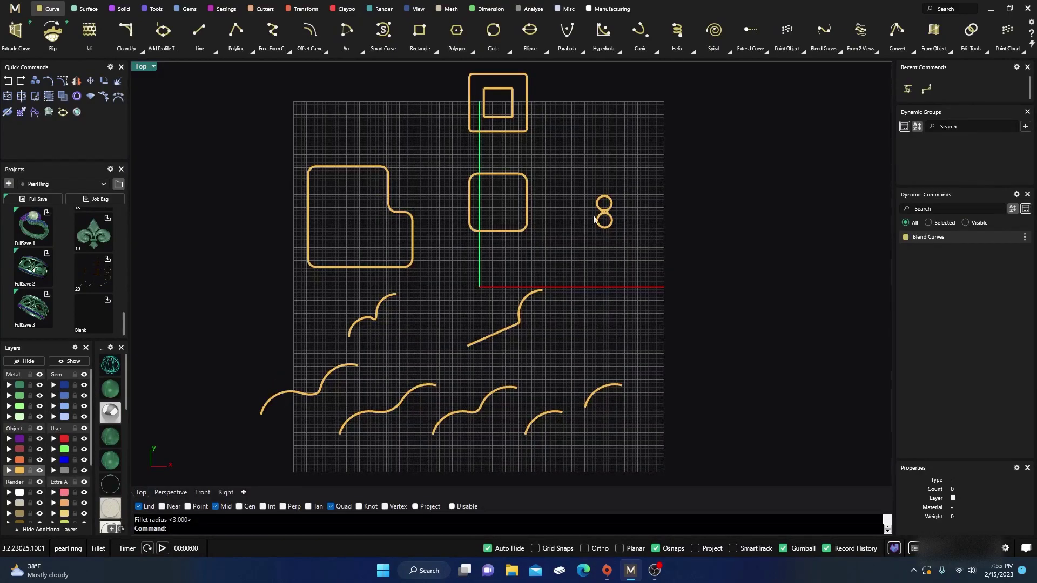
scroll(594, 273, down, 2)
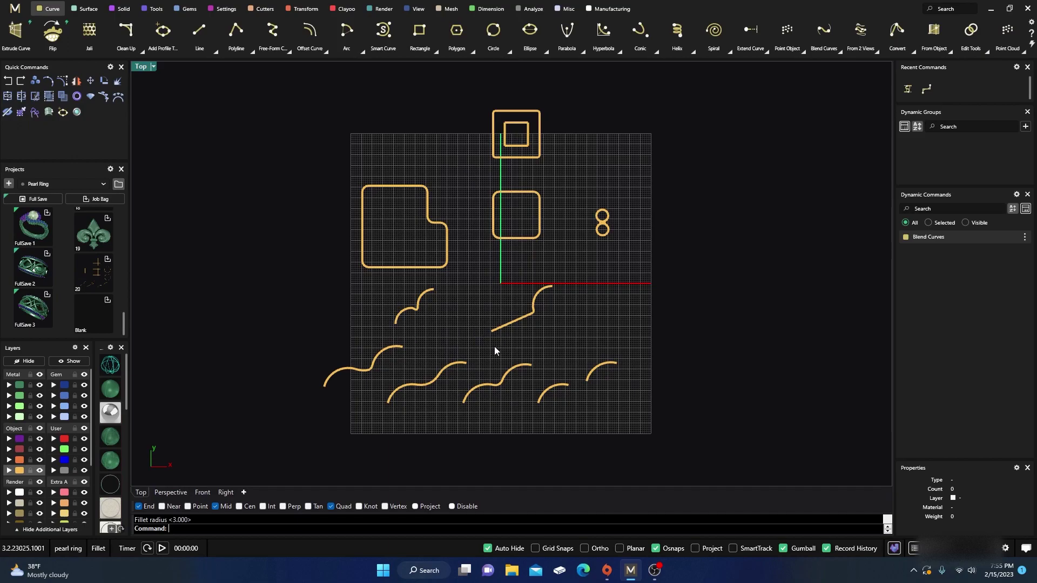
right_drag(596, 258, 576, 265)
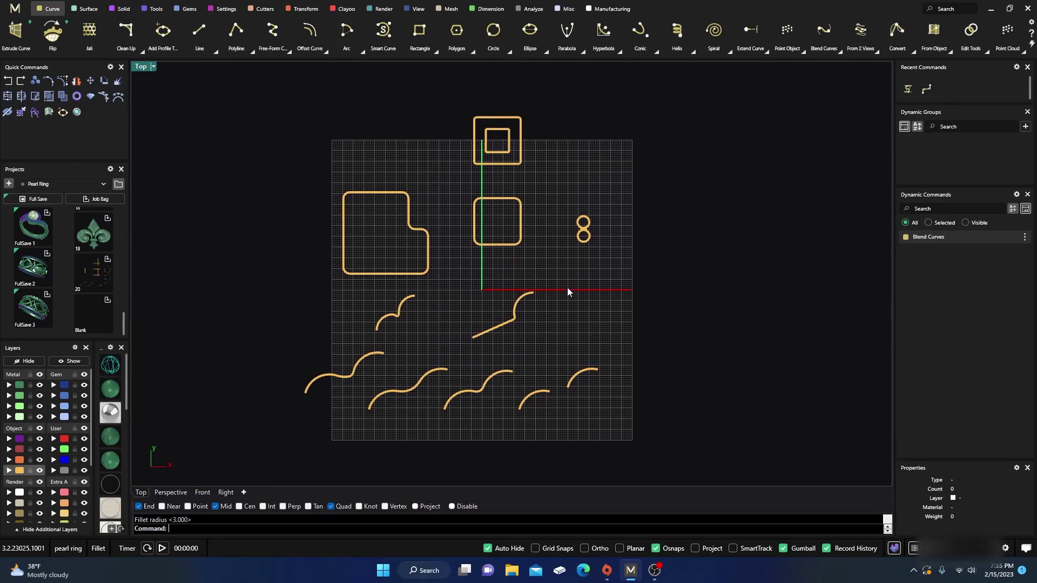
scroll(567, 287, down, 2)
scroll(568, 317, up, 2)
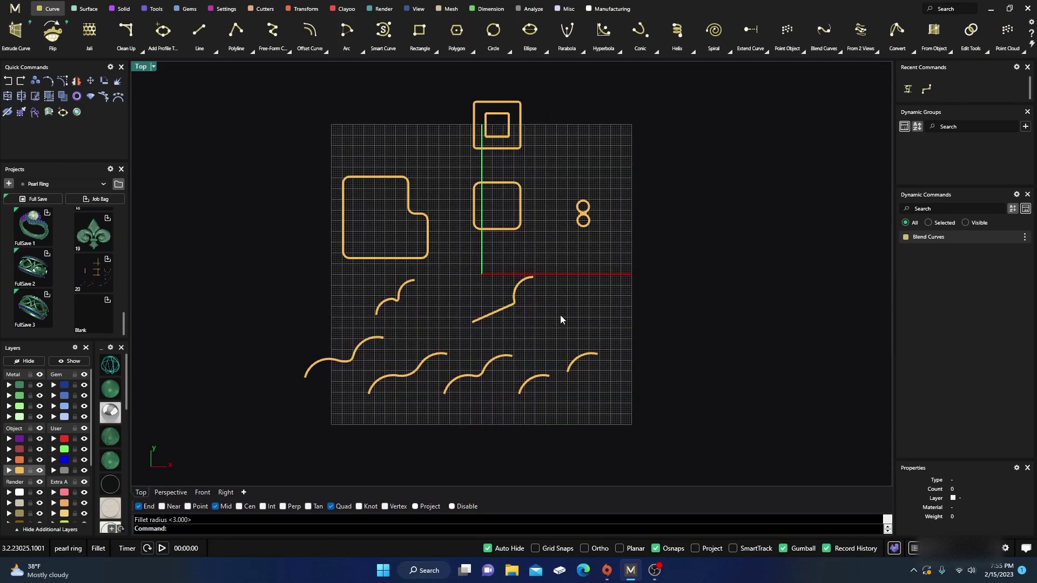
right_drag(561, 319, 583, 329)
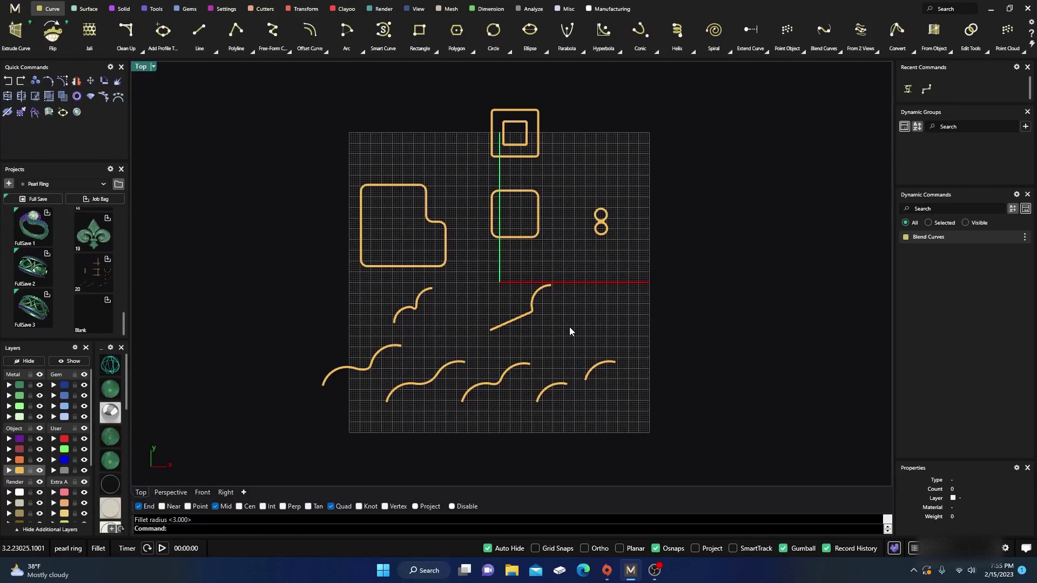